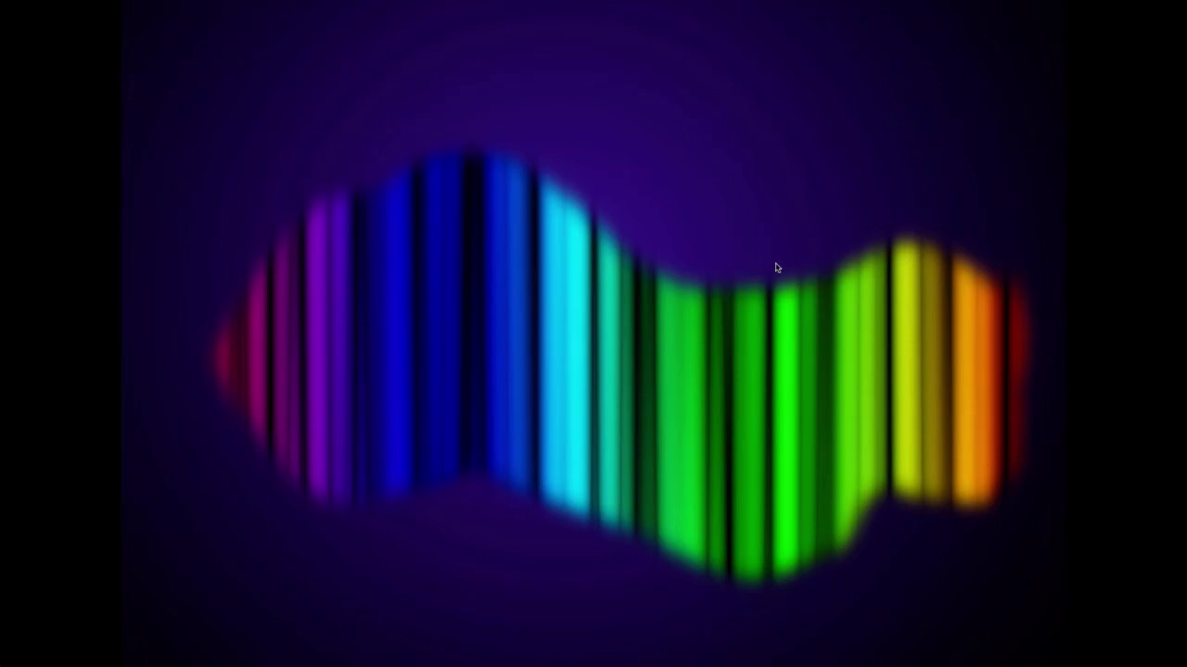
# Step: Leave the full-screen view of espace.jpg and quit Preview (Aperçu)
pyautogui.press('Escape')
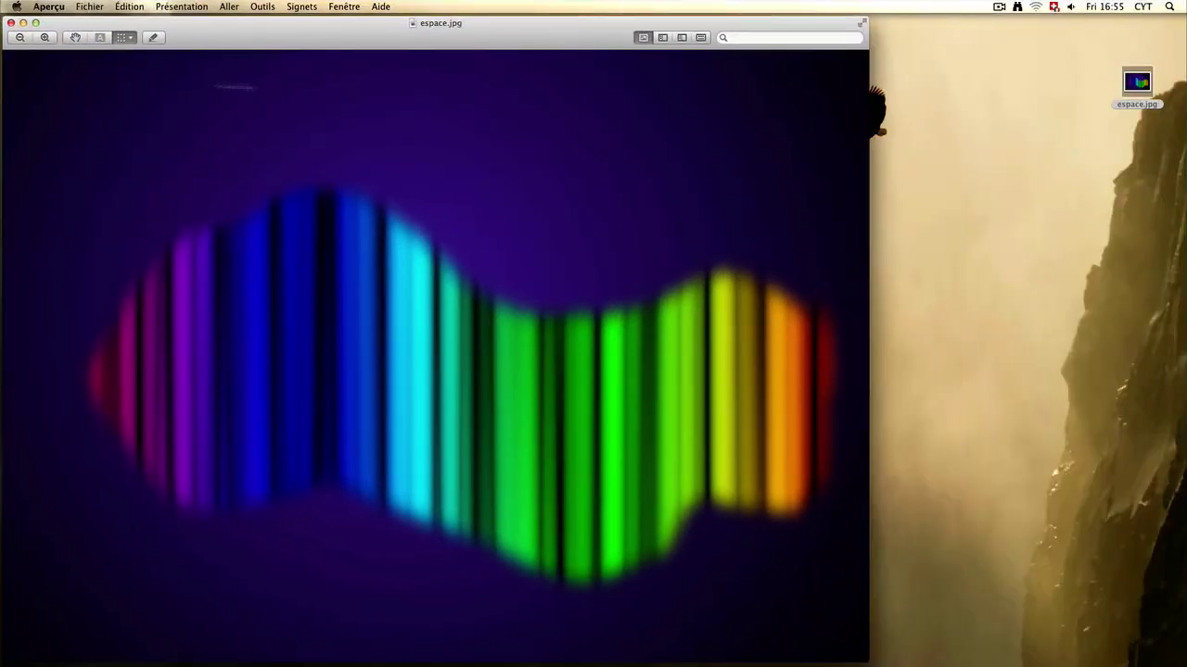
pyautogui.click(49, 8)
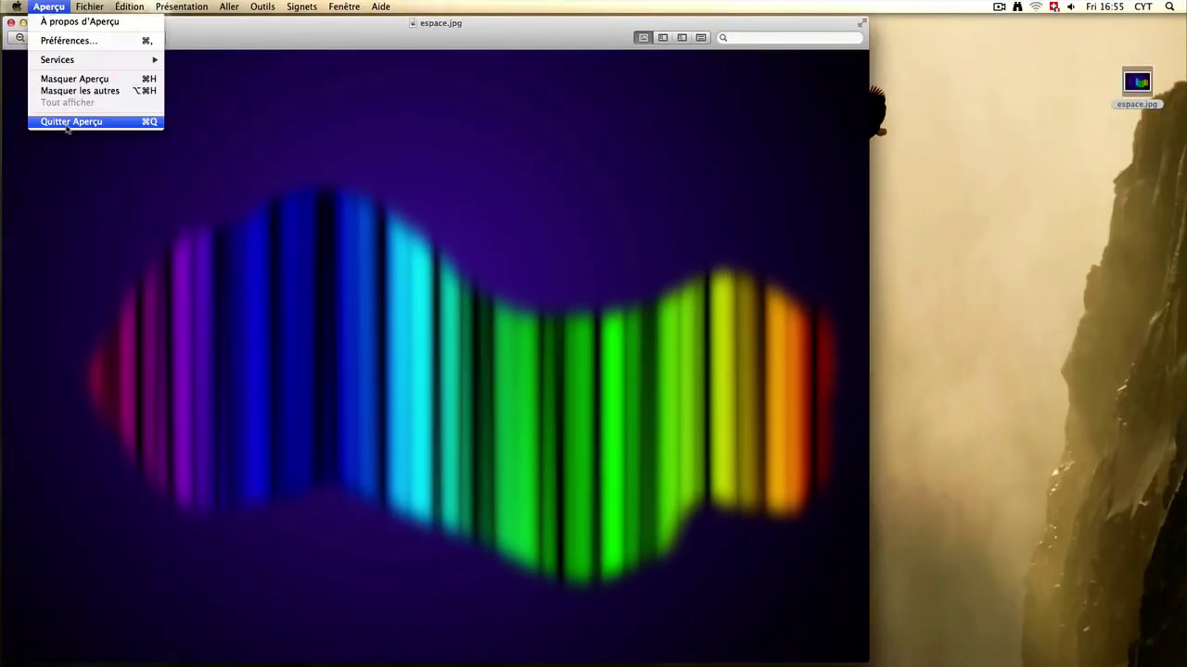
pyautogui.click(67, 121)
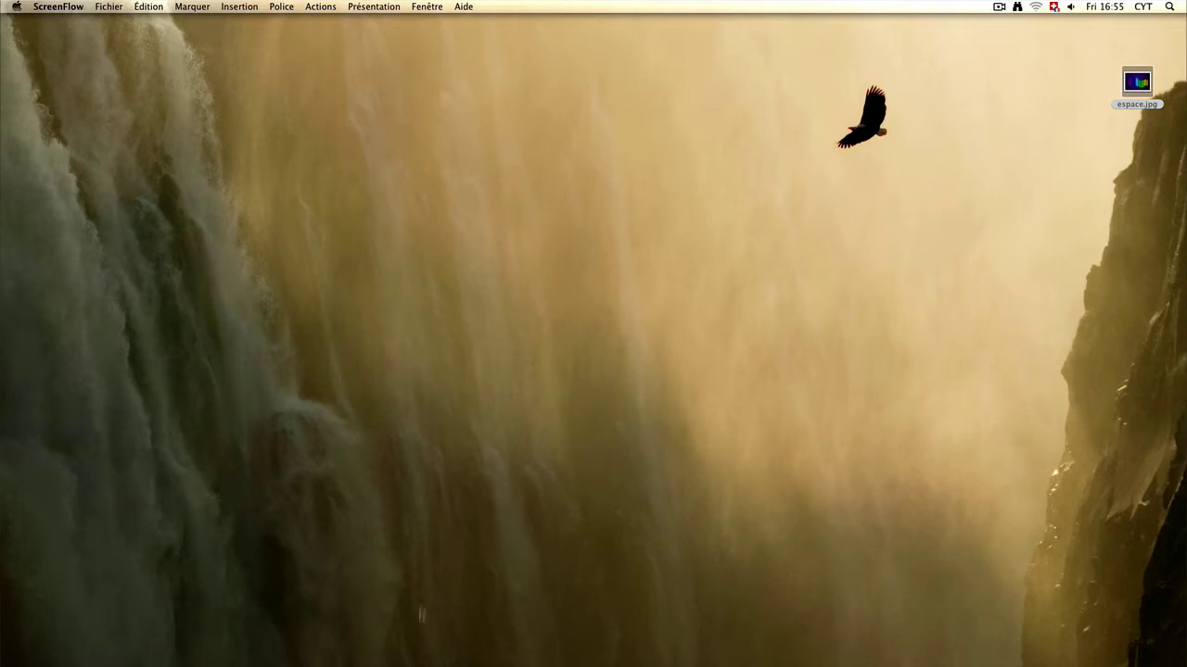
pyautogui.moveTo(55, 636)
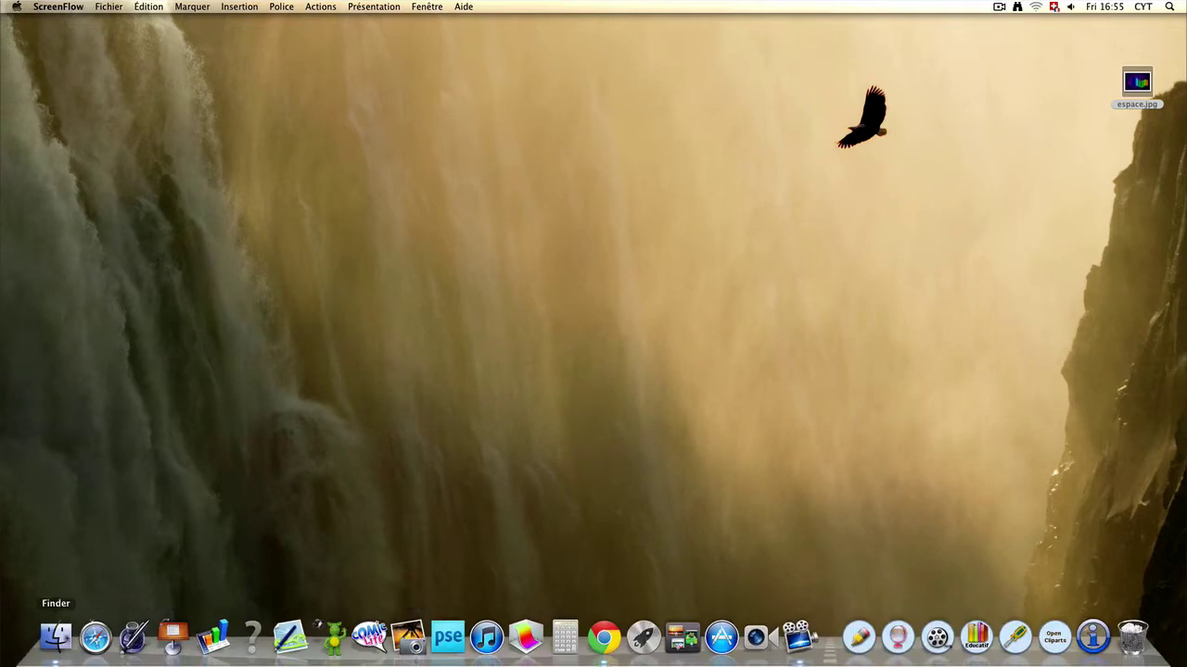
# Step: Open Finder's Applications folder and scroll down to the Gimp app
pyautogui.click(55, 638)
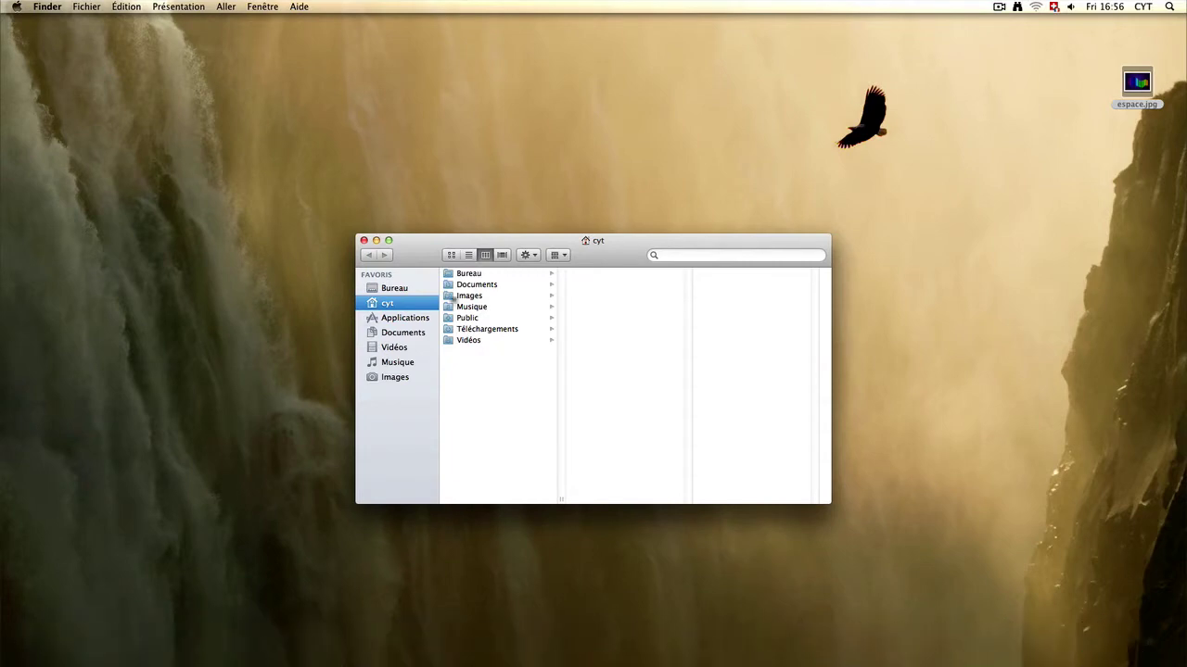
pyautogui.click(385, 320)
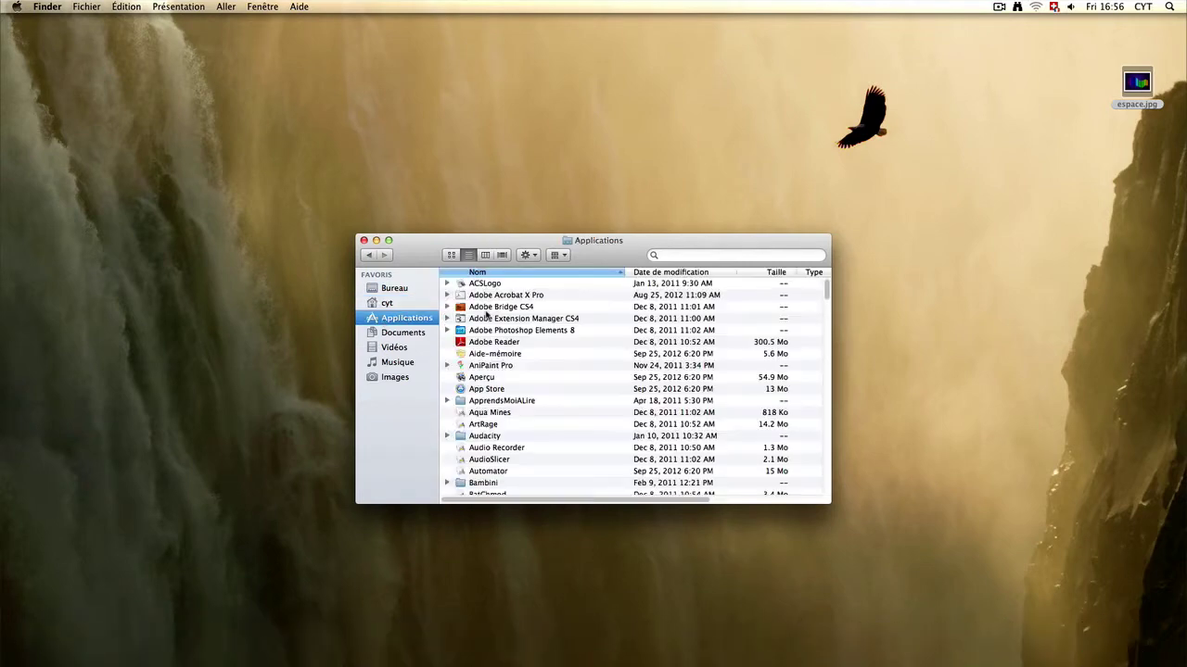
pyautogui.scroll(-3, 491, 346)
pyautogui.scroll(-5, 491, 346)
pyautogui.scroll(-5, 491, 346)
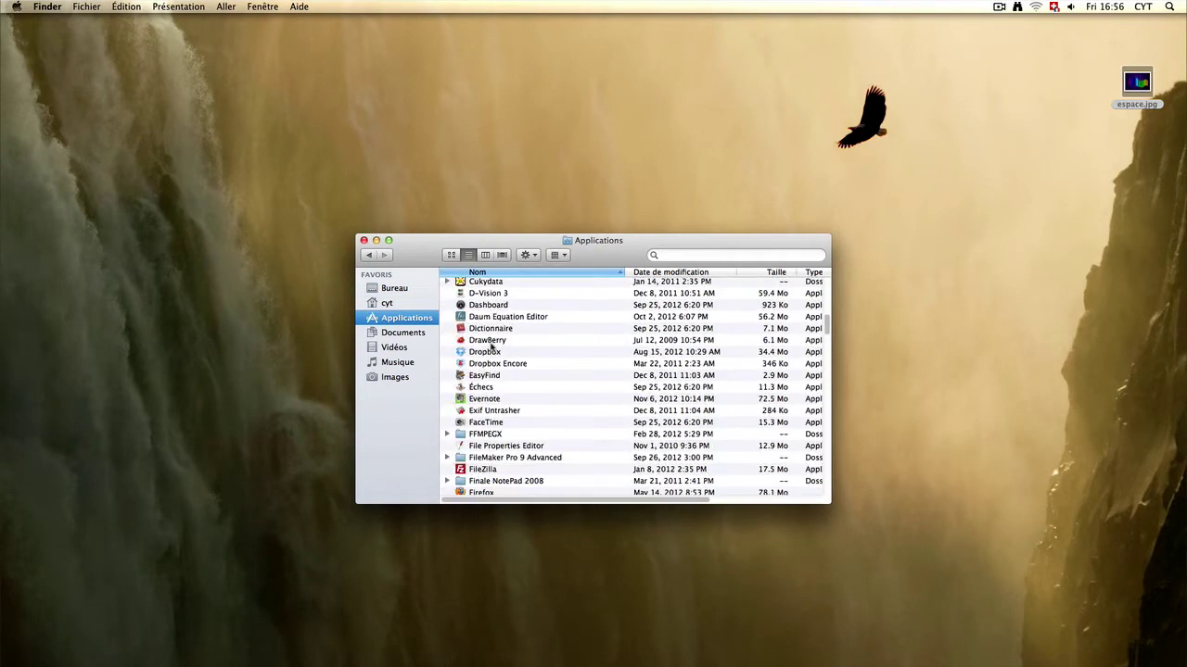
pyautogui.scroll(-5, 492, 346)
pyautogui.scroll(-1, 492, 346)
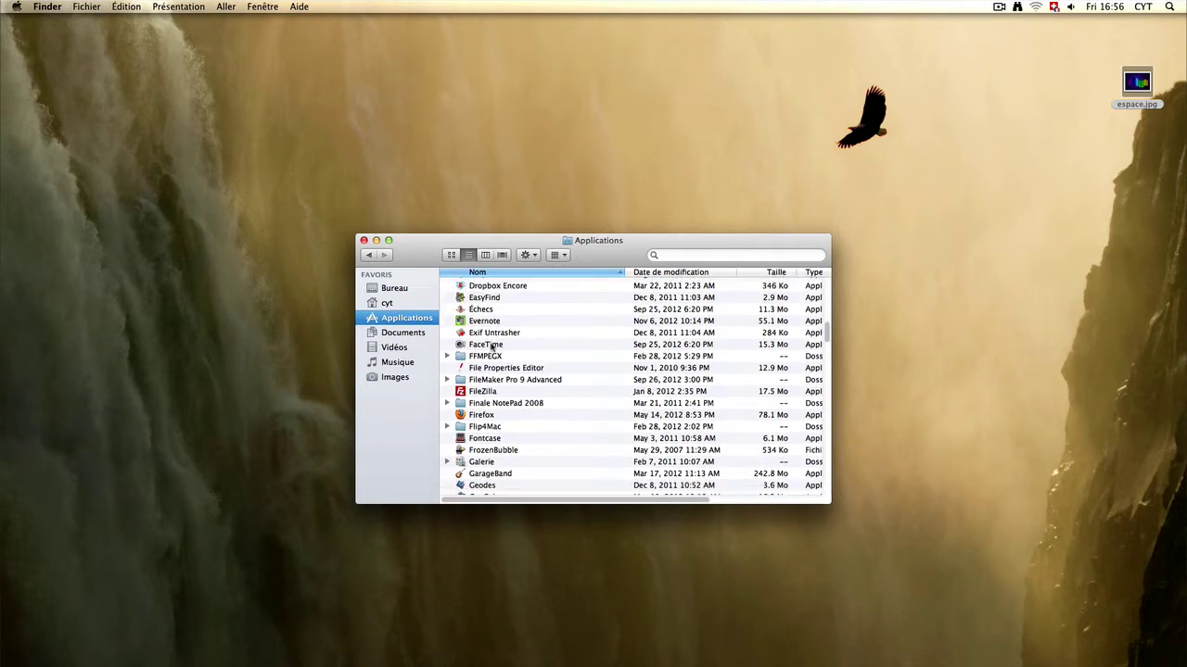
pyautogui.scroll(-2, 492, 345)
pyautogui.scroll(-2, 475, 479)
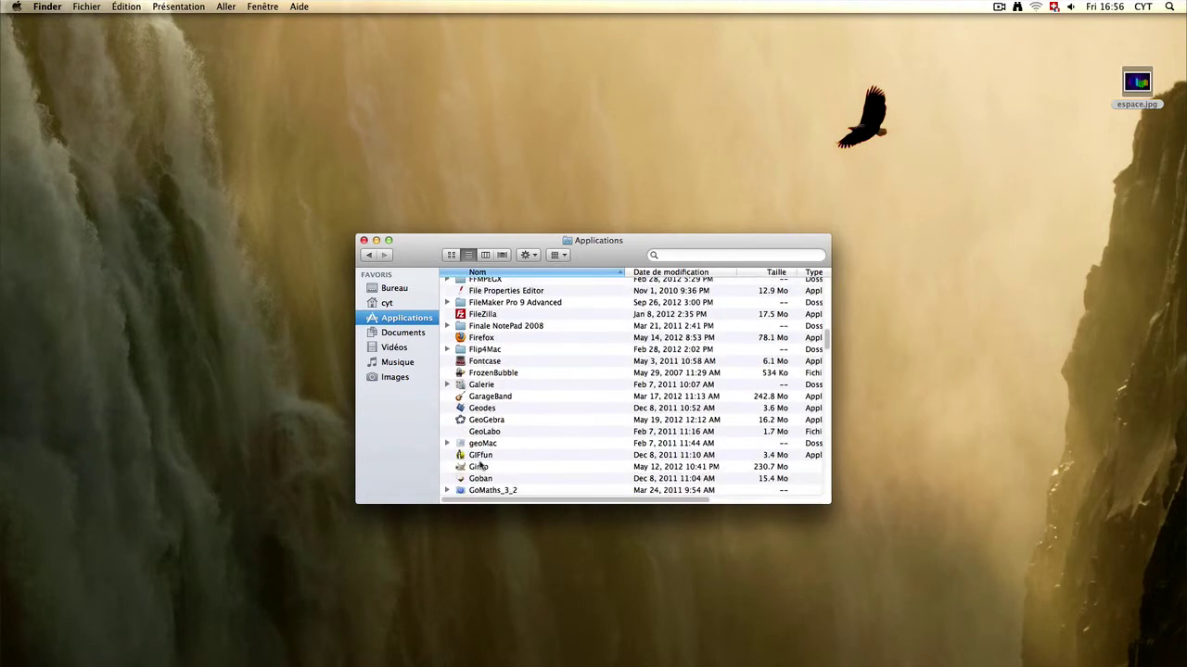
# Step: Launch Gimp, confirm opening it, and close the Finder window
pyautogui.click(478, 468)
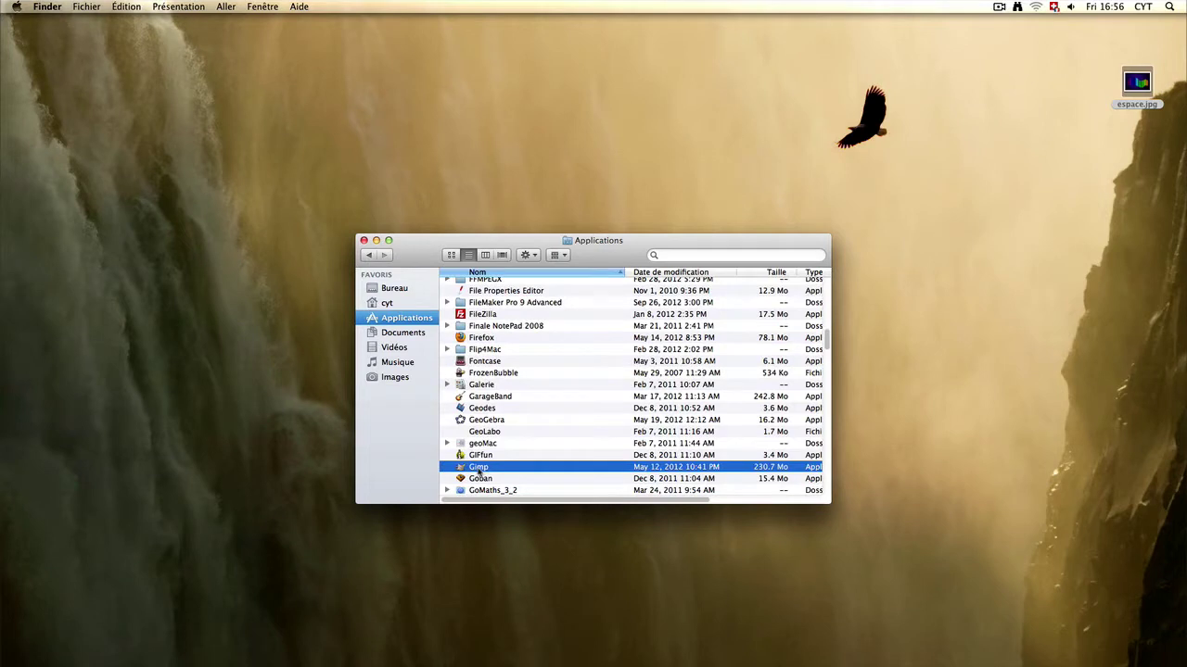
pyautogui.doubleClick(478, 468)
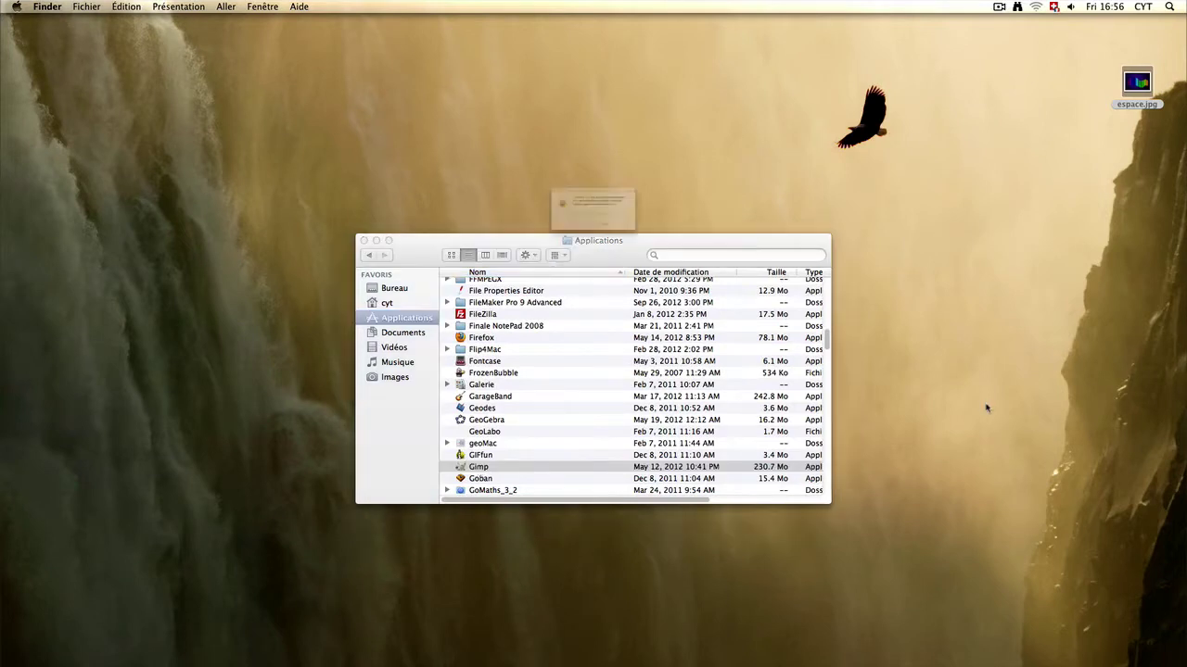
pyautogui.click(686, 255)
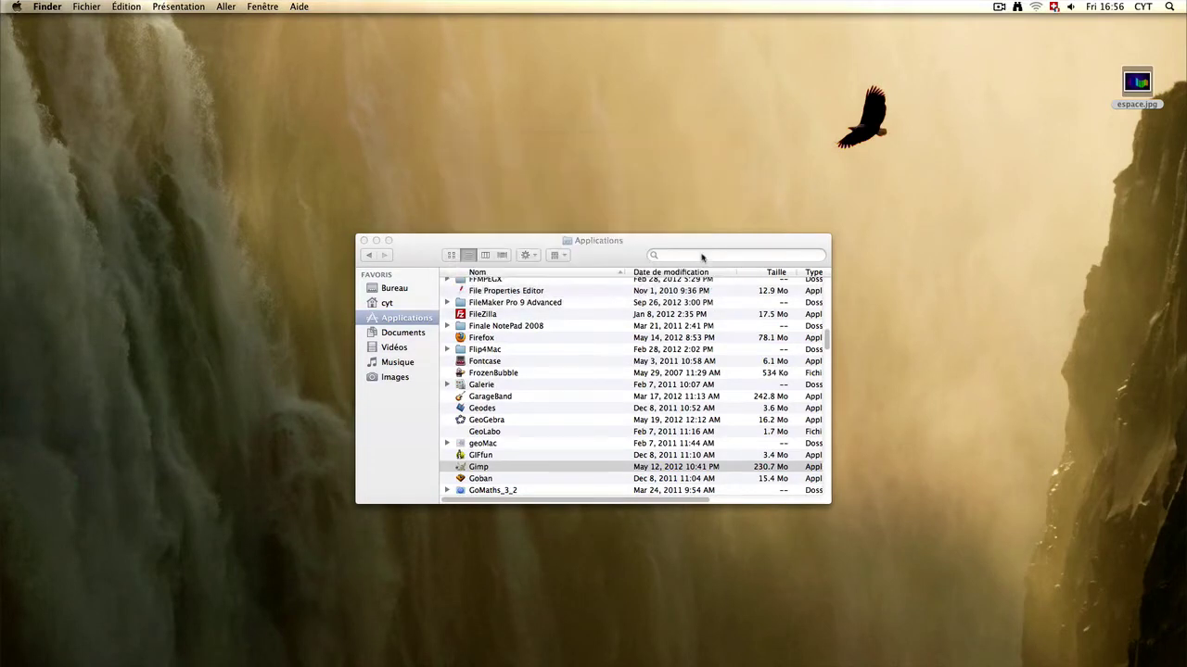
pyautogui.click(364, 241)
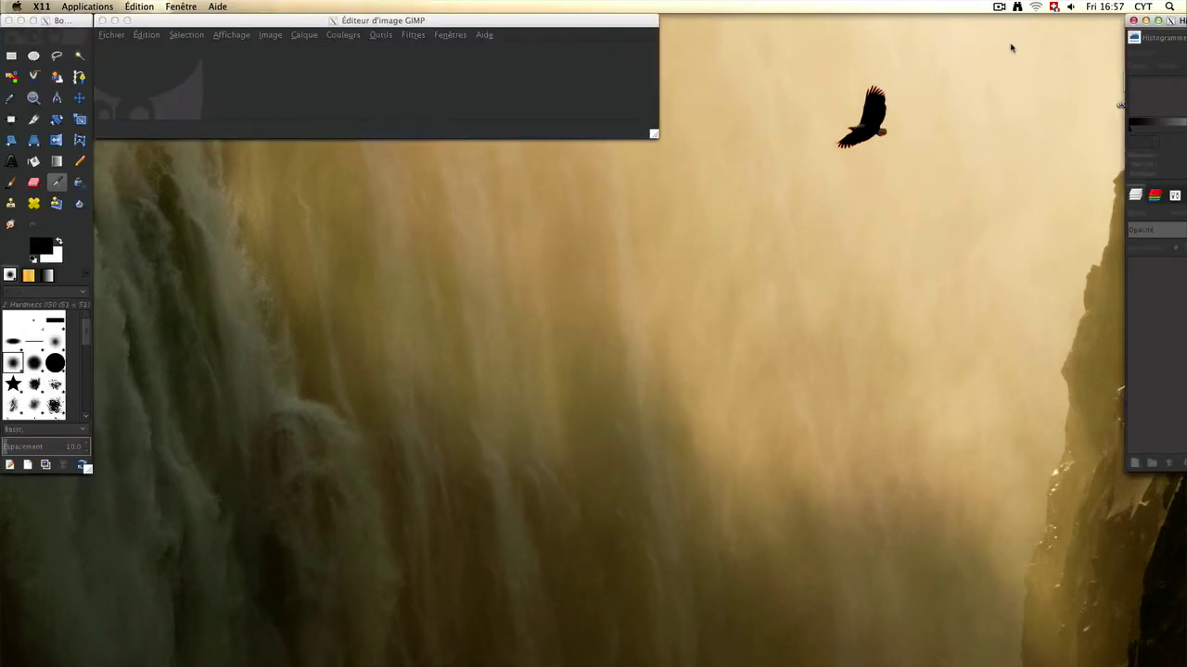
# Step: Switch GIMP to single-window mode and maximise the window to fill the screen
pyautogui.moveTo(1179, 19); pyautogui.dragTo(744, 20)
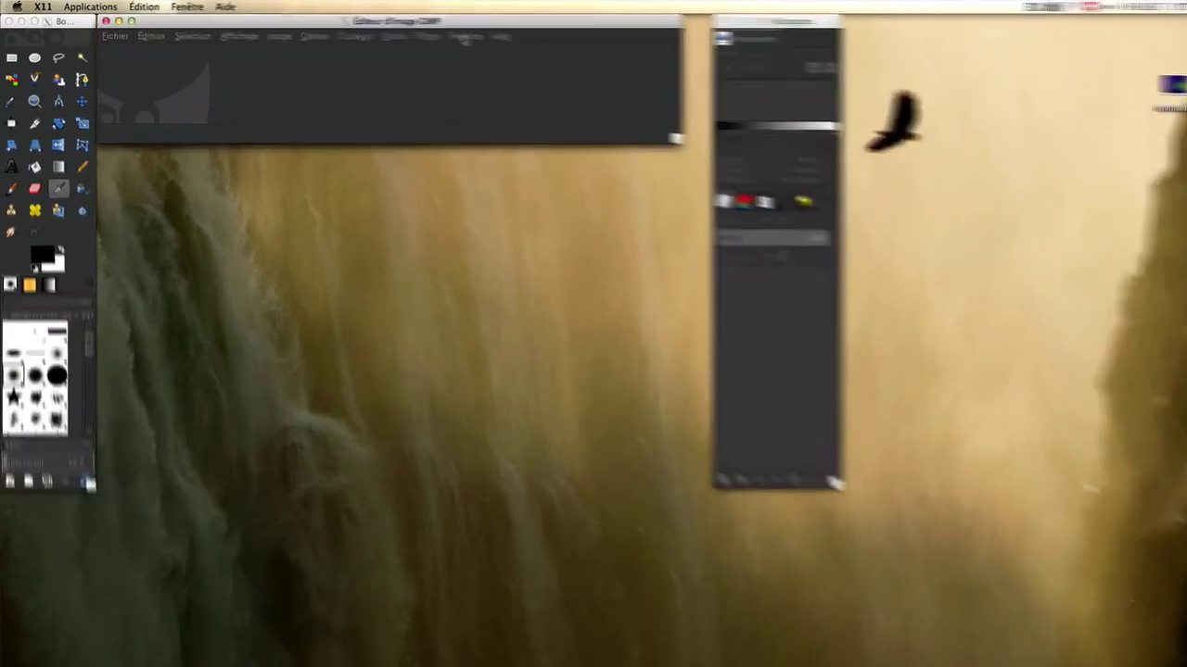
pyautogui.click(466, 37)
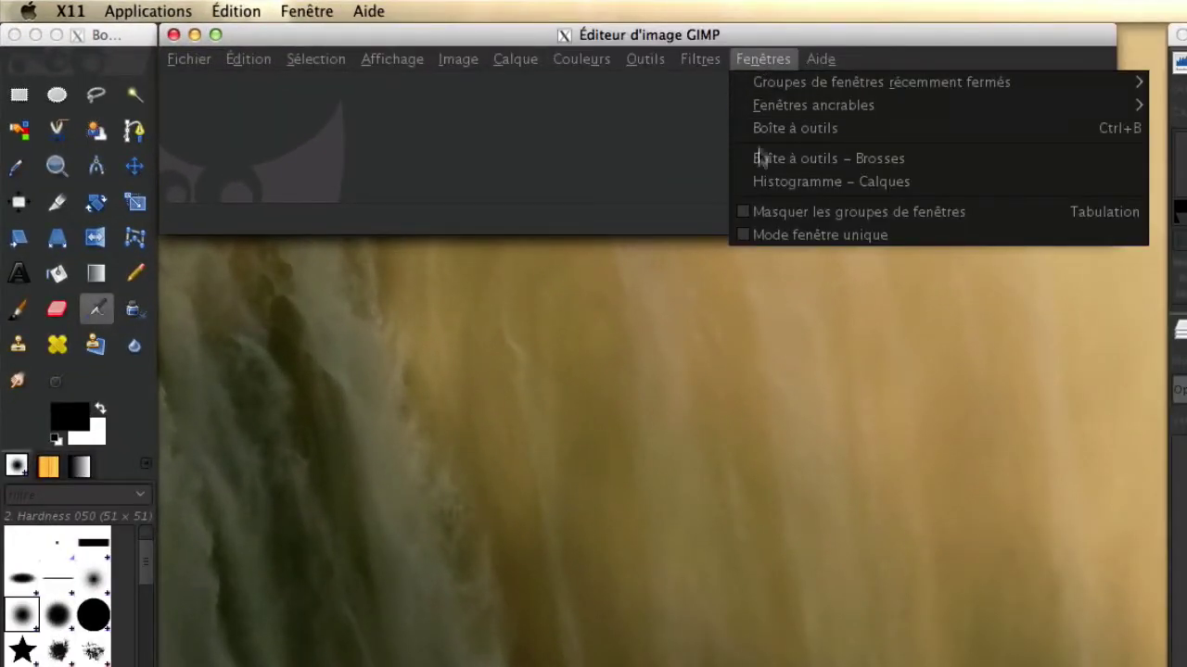
pyautogui.click(742, 236)
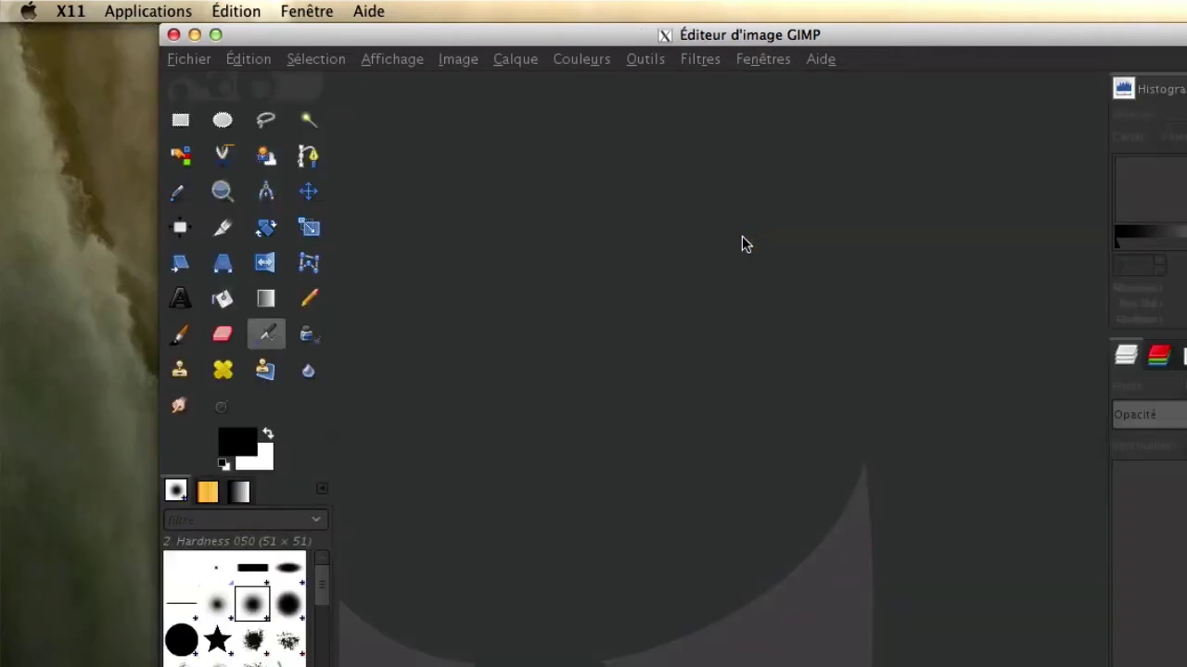
pyautogui.click(215, 34)
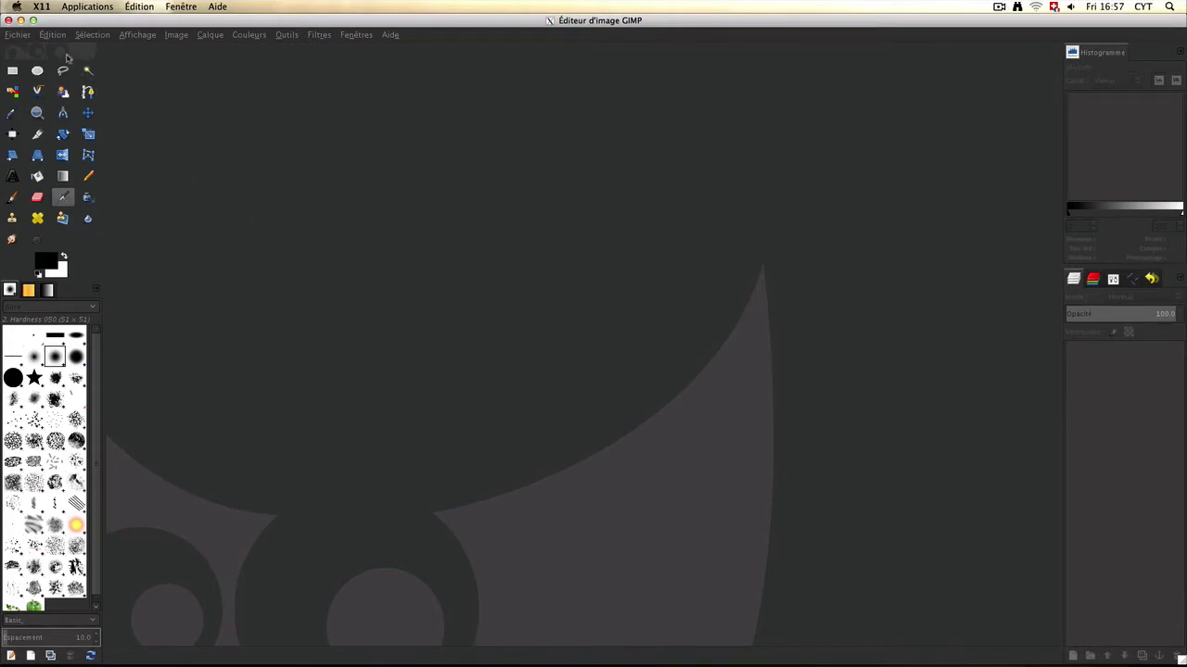
pyautogui.click(18, 35)
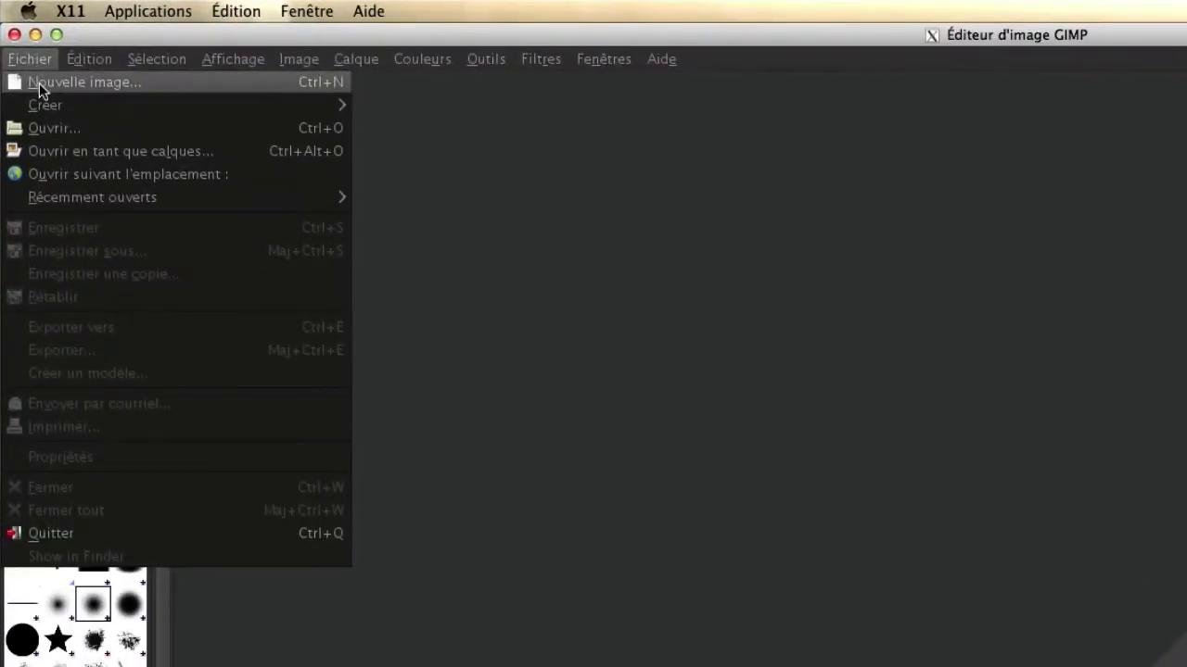
# Step: Create a new 1600×1200 landscape image filled with the black foreground colour
pyautogui.click(39, 87)
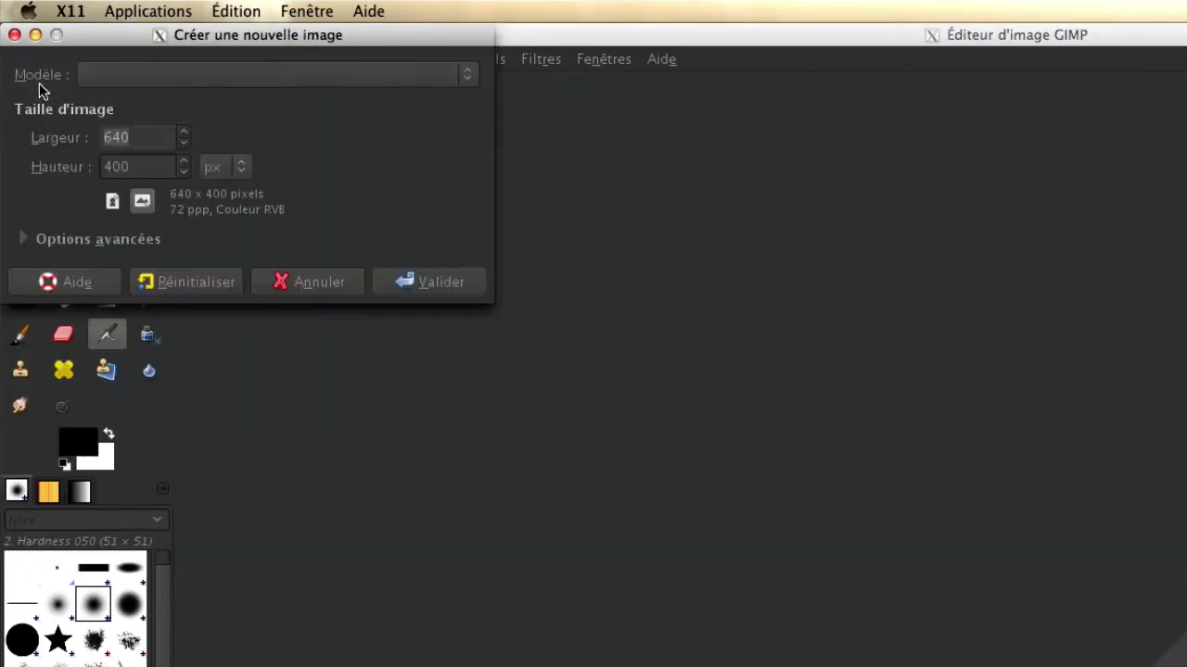
pyautogui.click(222, 85)
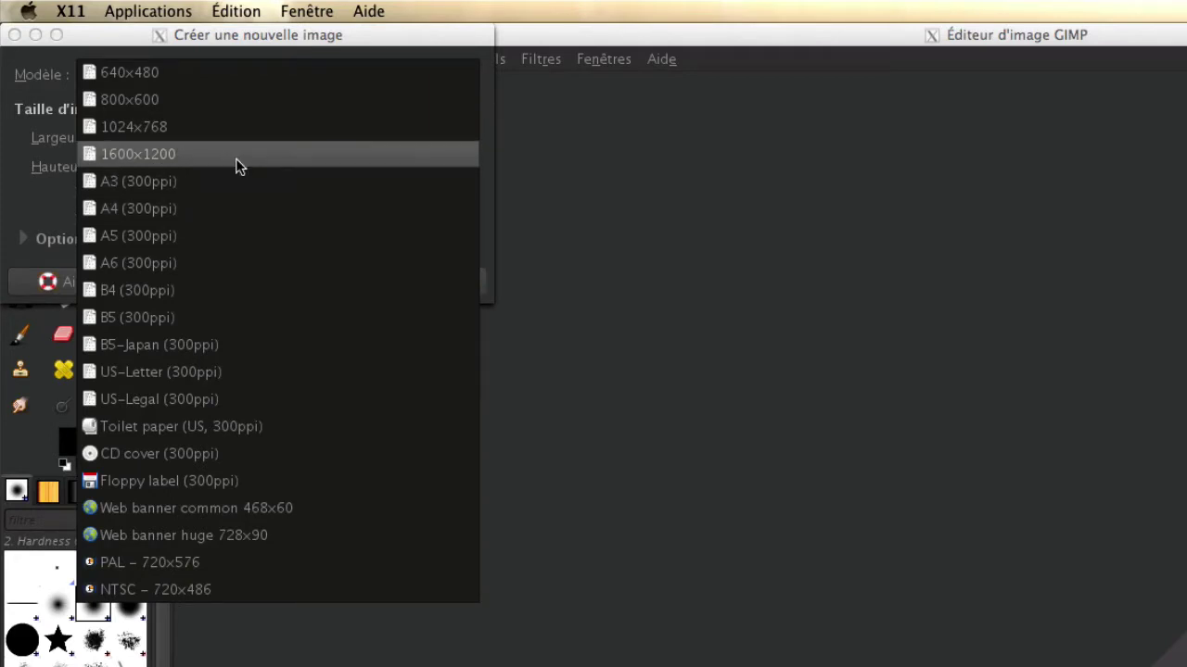
pyautogui.click(237, 158)
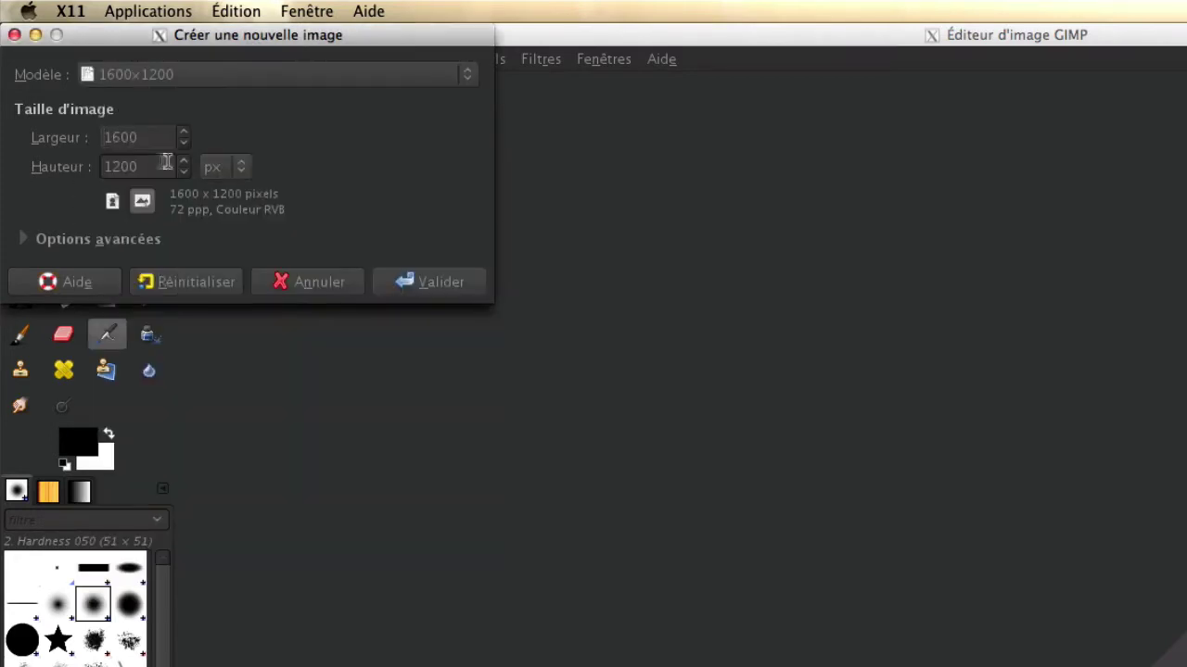
pyautogui.click(142, 211)
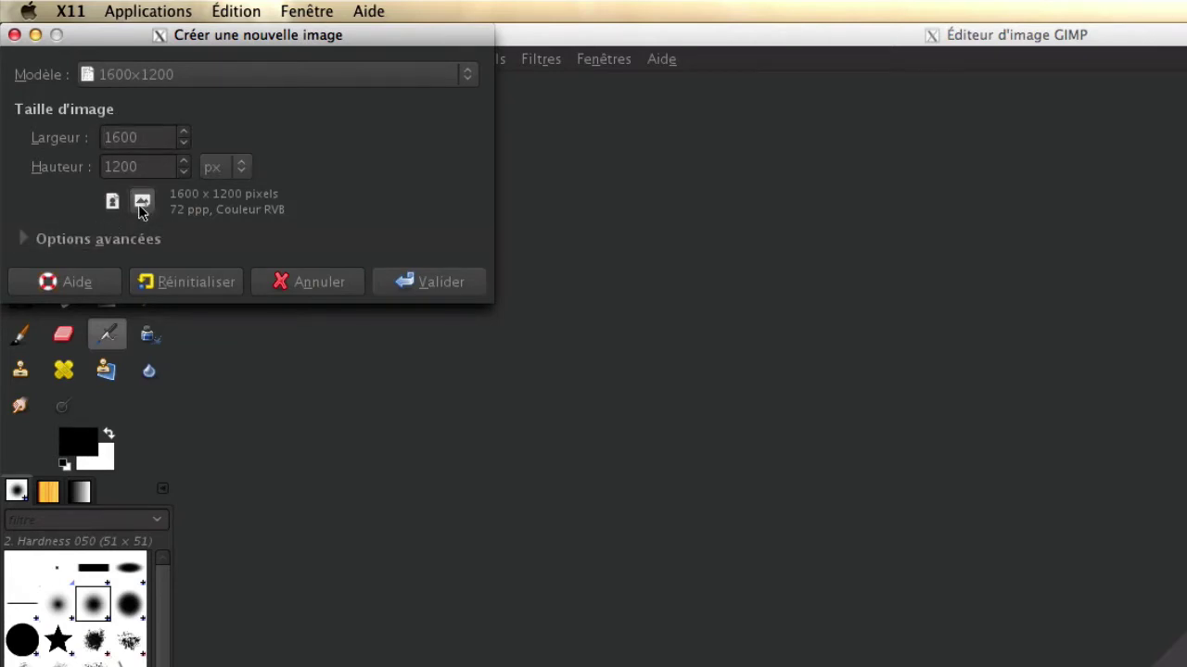
pyautogui.click(115, 241)
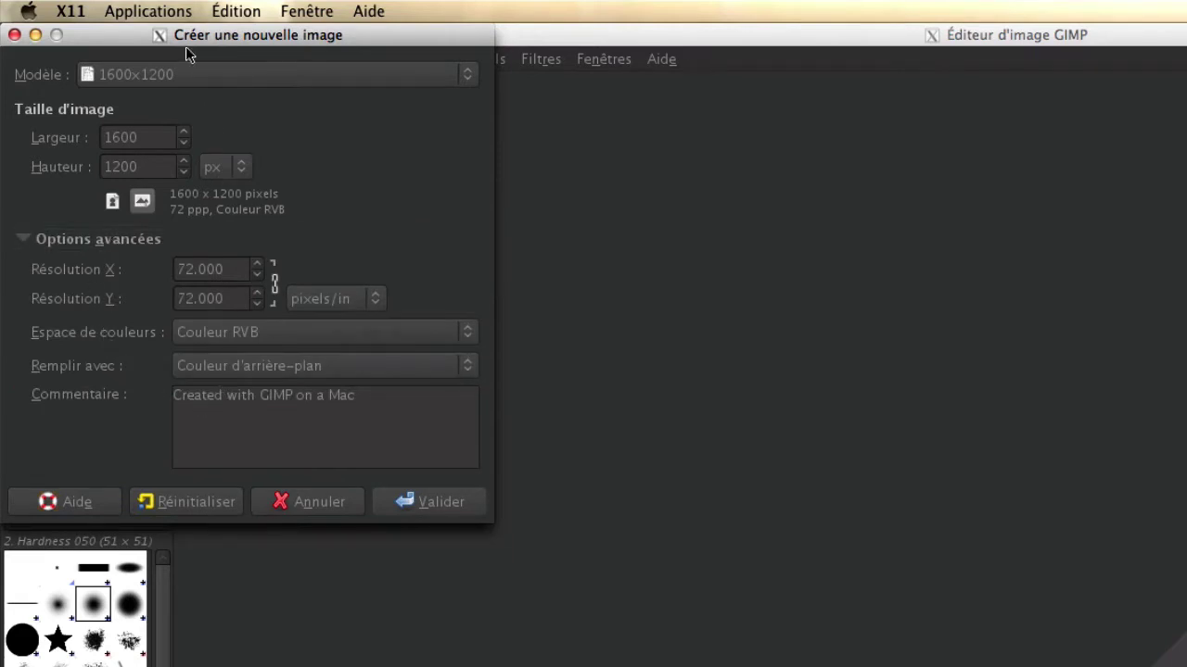
pyautogui.moveTo(186, 34); pyautogui.dragTo(490, 48)
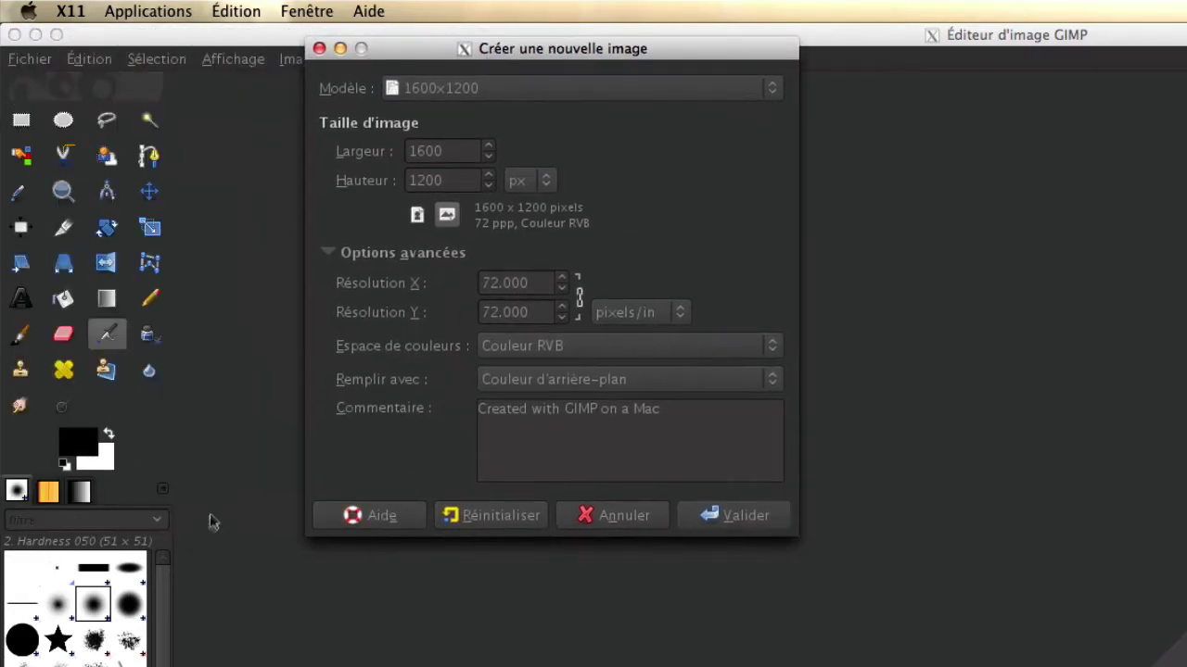
pyautogui.click(513, 382)
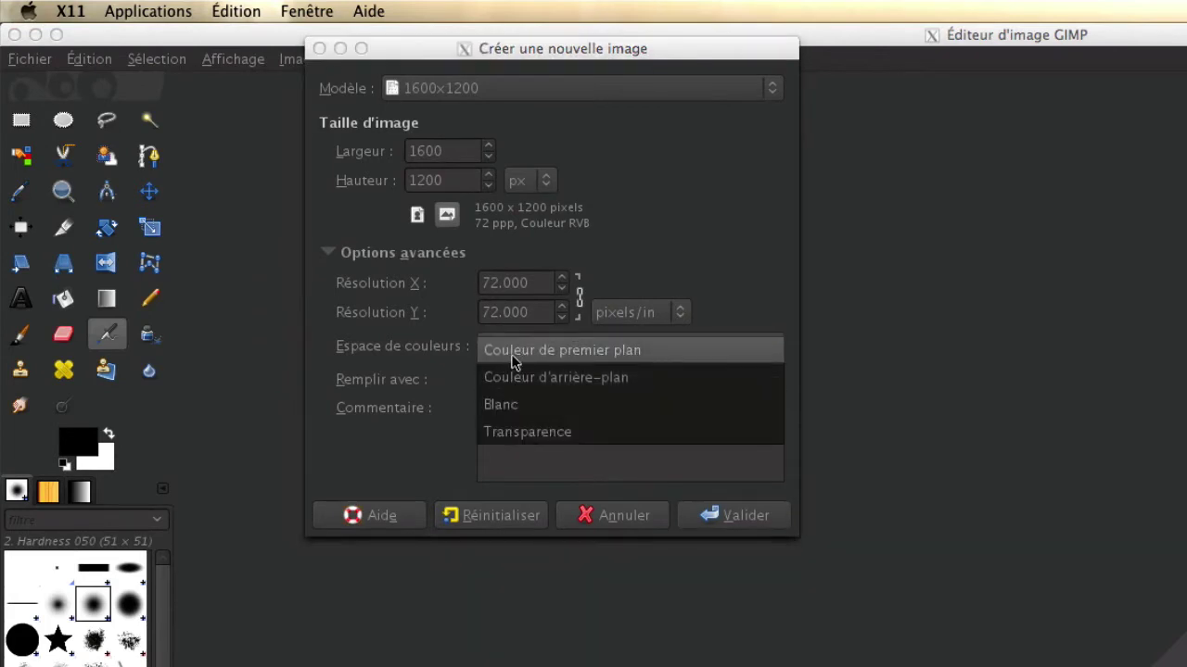
pyautogui.click(513, 358)
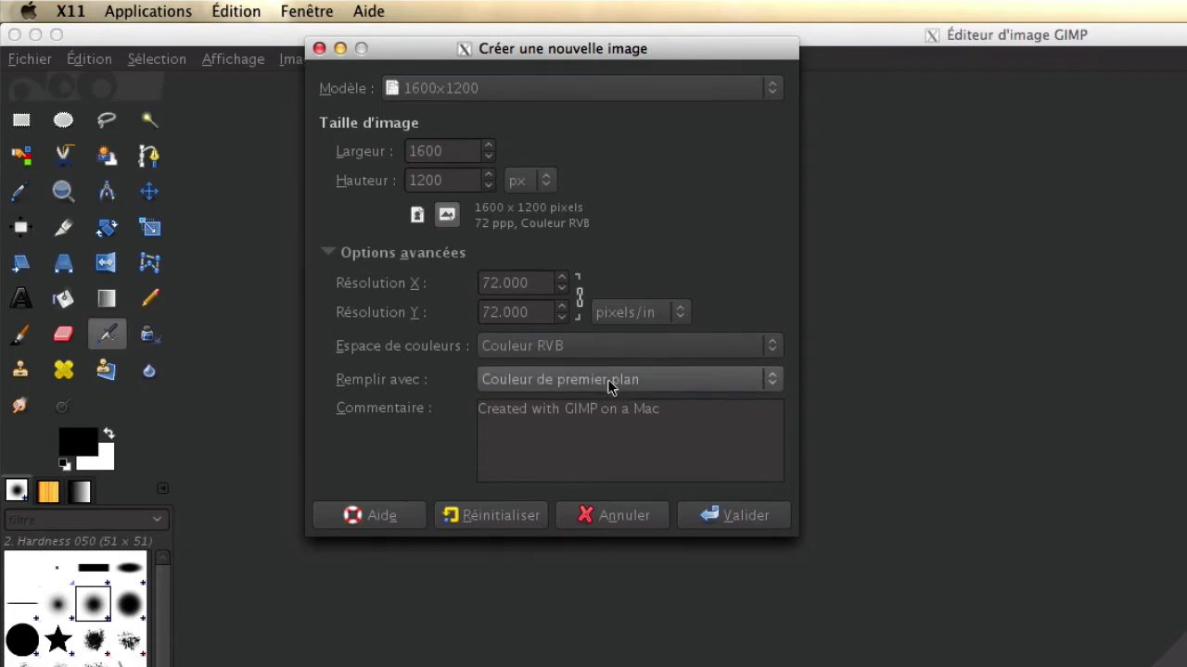
pyautogui.click(701, 517)
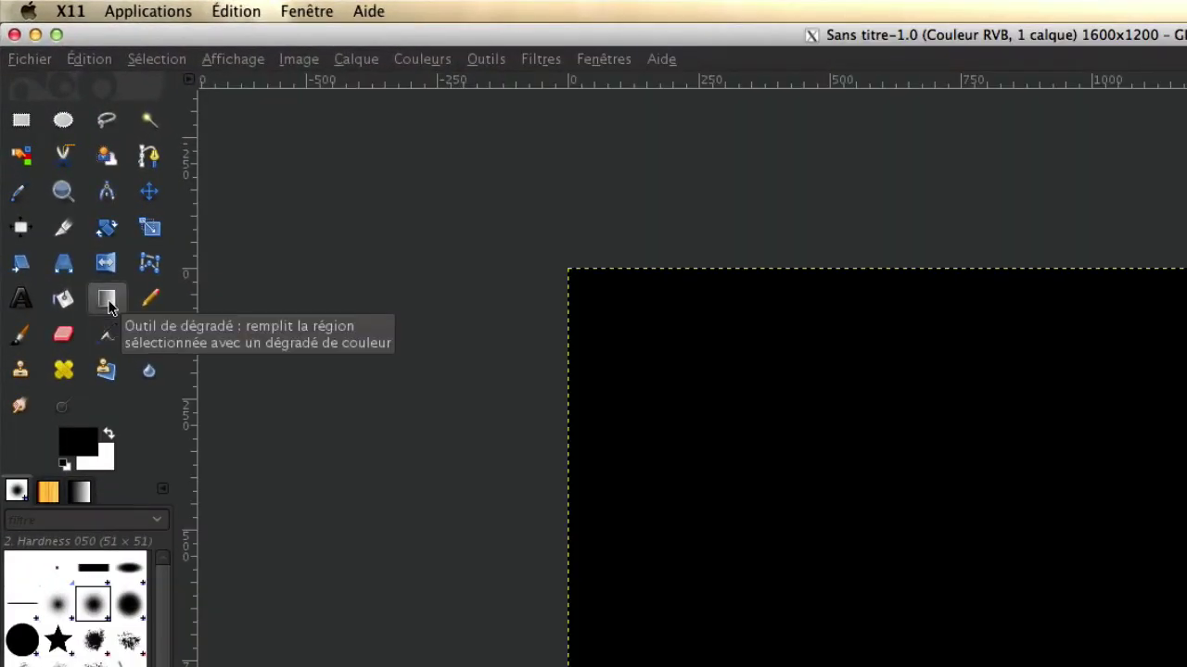
# Step: Select the Gradient tool with Radial shape and swap colours to white foreground, black background
pyautogui.click(107, 299)
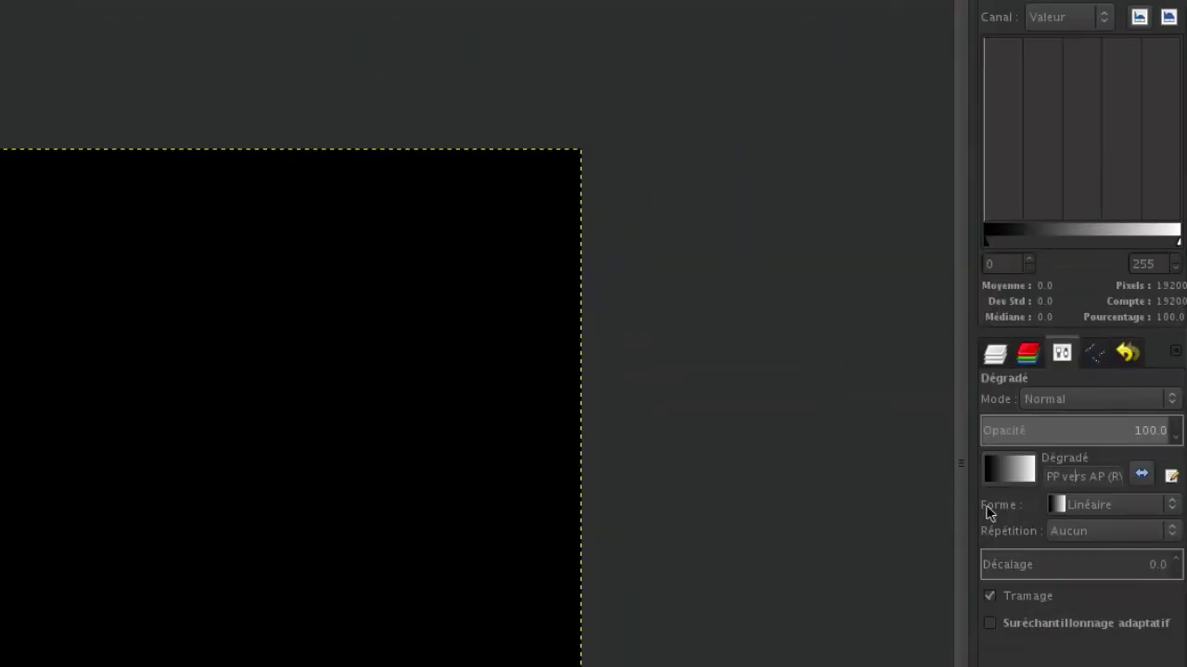
pyautogui.click(1087, 511)
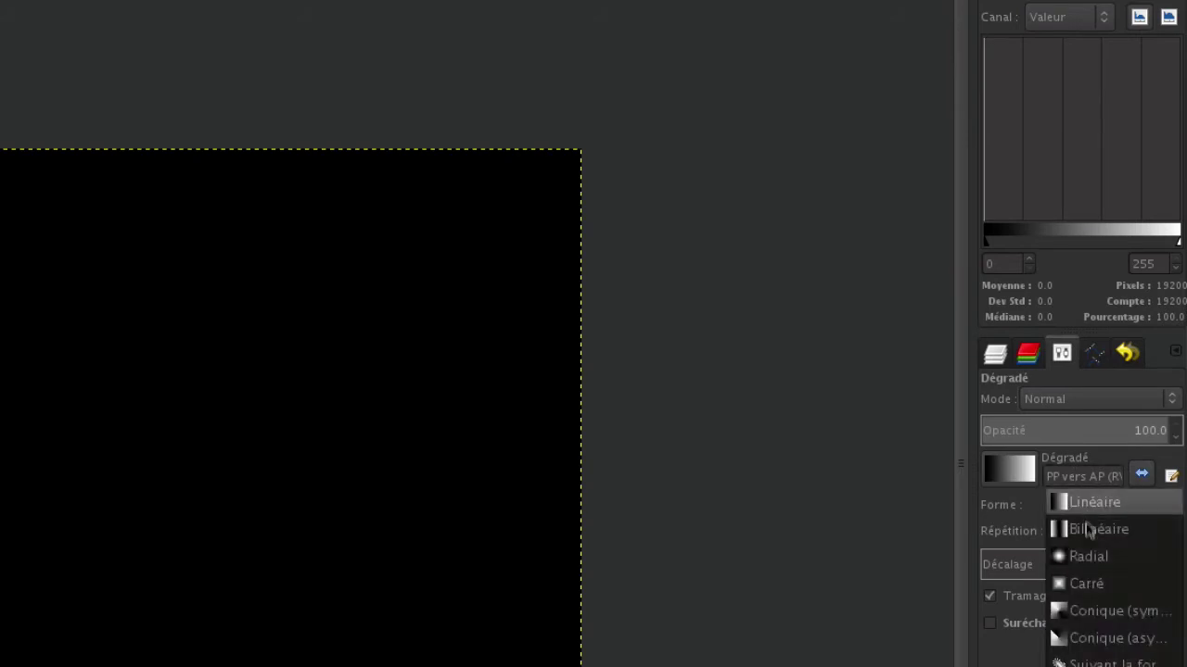
pyautogui.click(1088, 560)
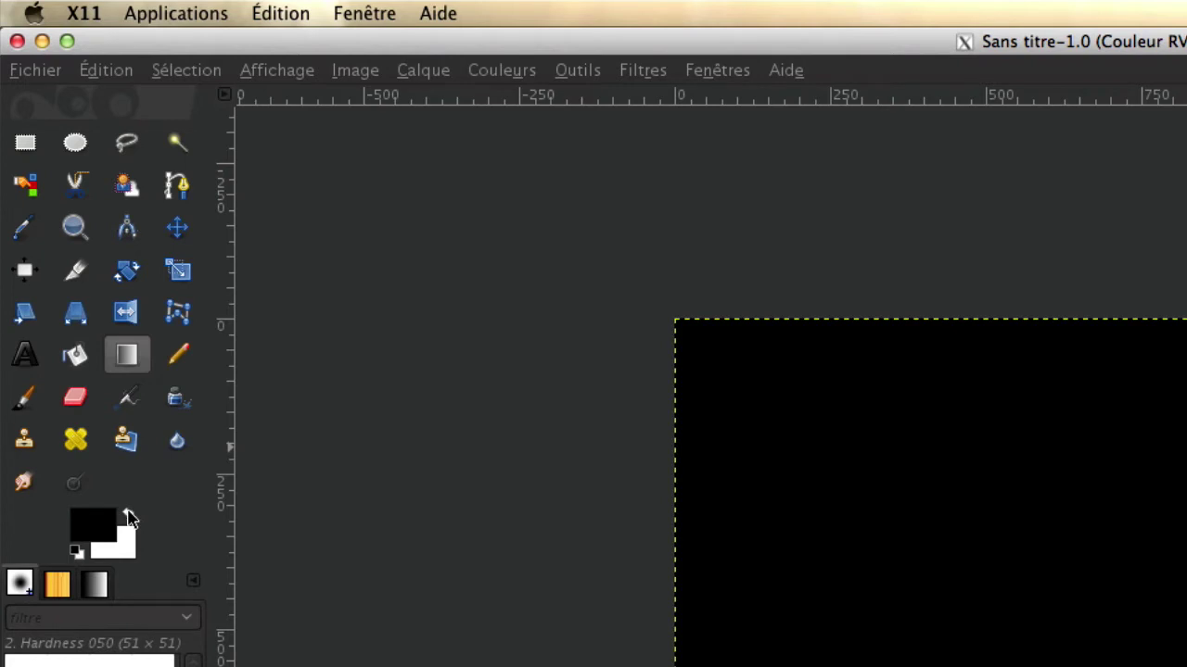
pyautogui.click(128, 518)
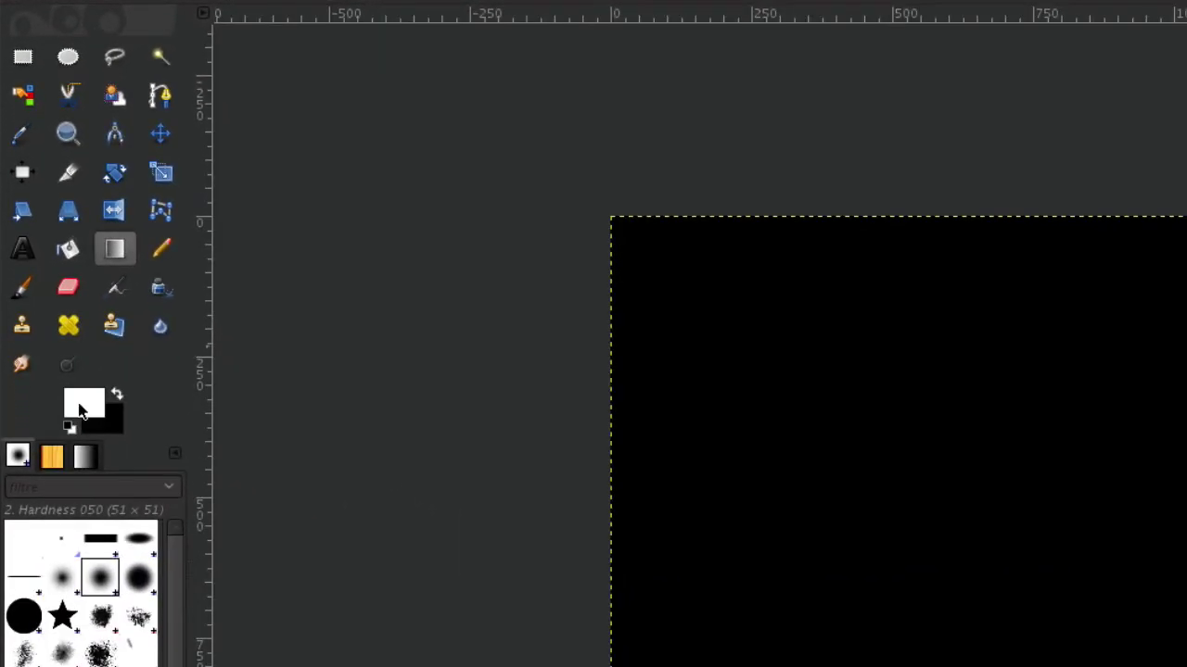
# Step: Set the foreground colour to blue 2740bc in the colour editor
pyautogui.click(85, 508)
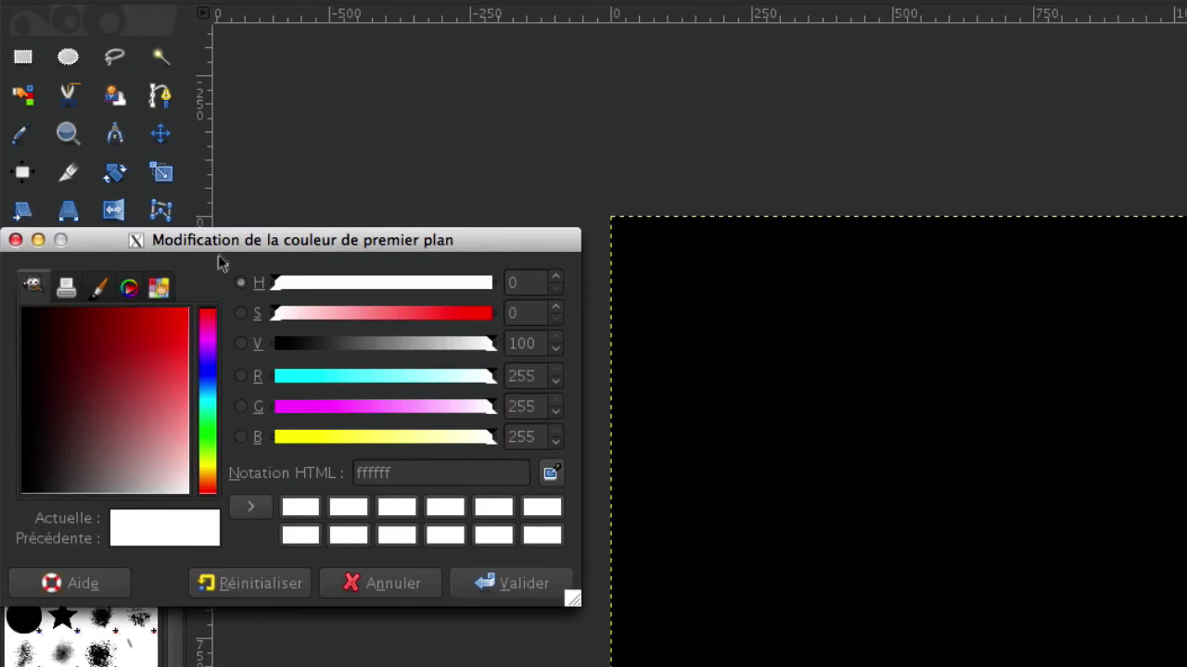
pyautogui.moveTo(226, 243); pyautogui.dragTo(441, 146)
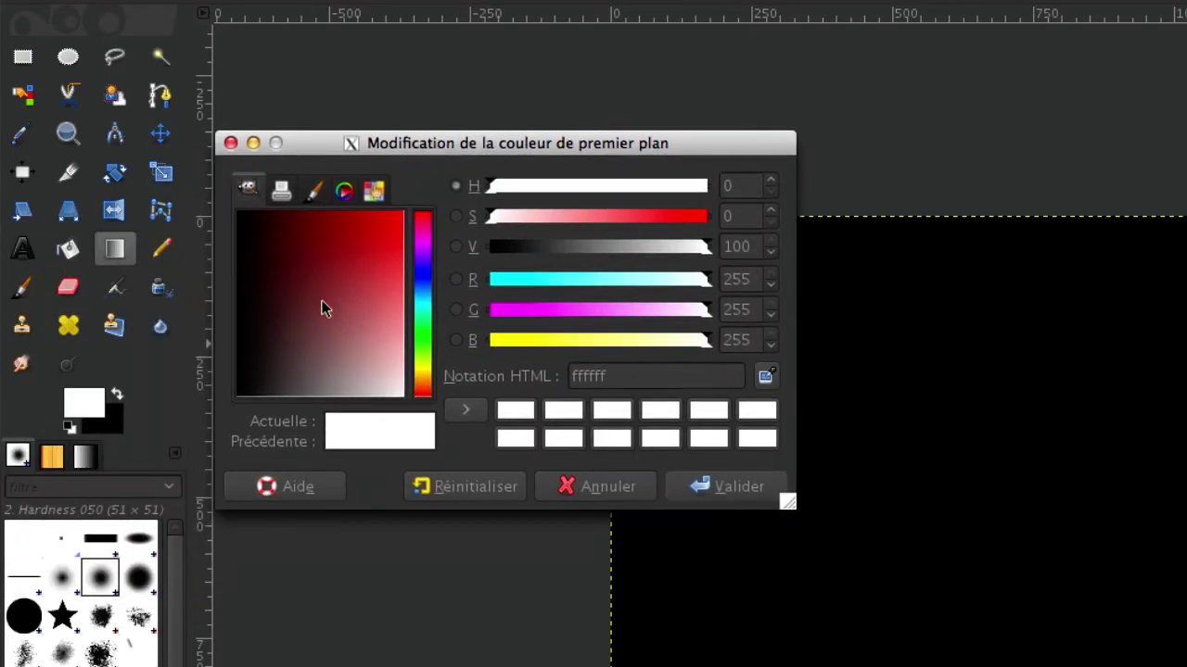
pyautogui.moveTo(421, 385)
pyautogui.mouseDown()
pyautogui.moveTo(424, 234)
pyautogui.moveTo(422, 371)
pyautogui.moveTo(419, 344)
pyautogui.mouseUp()
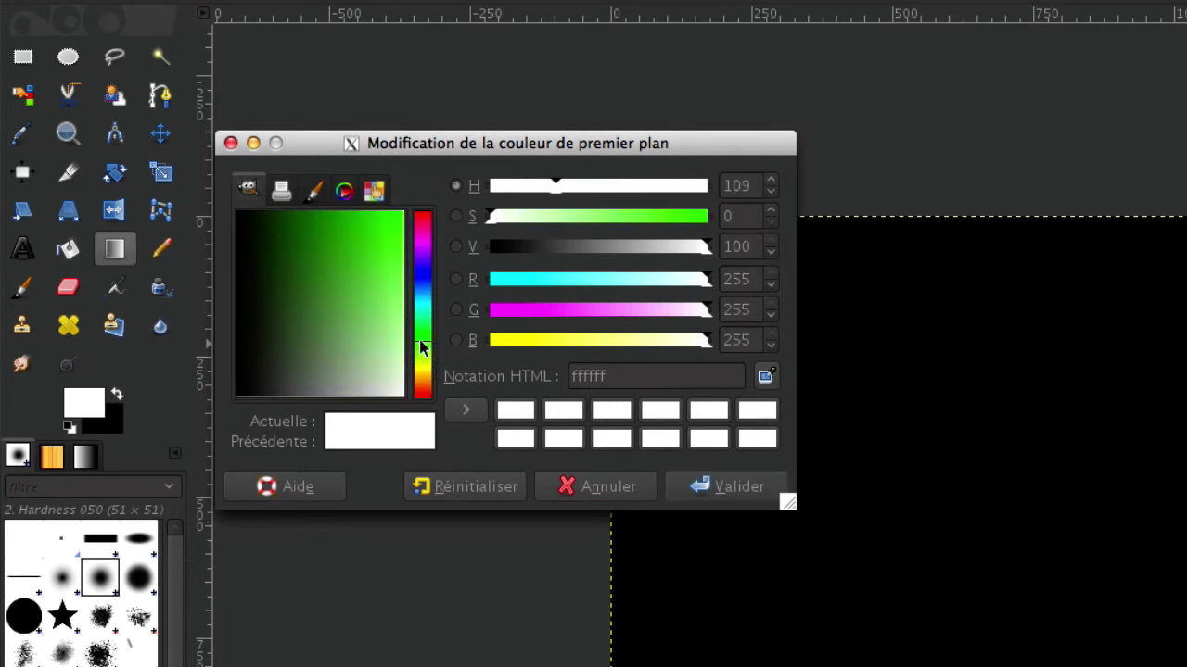
pyautogui.moveTo(298, 223)
pyautogui.mouseDown()
pyautogui.moveTo(320, 232)
pyautogui.moveTo(299, 245)
pyautogui.moveTo(296, 225)
pyautogui.mouseUp()
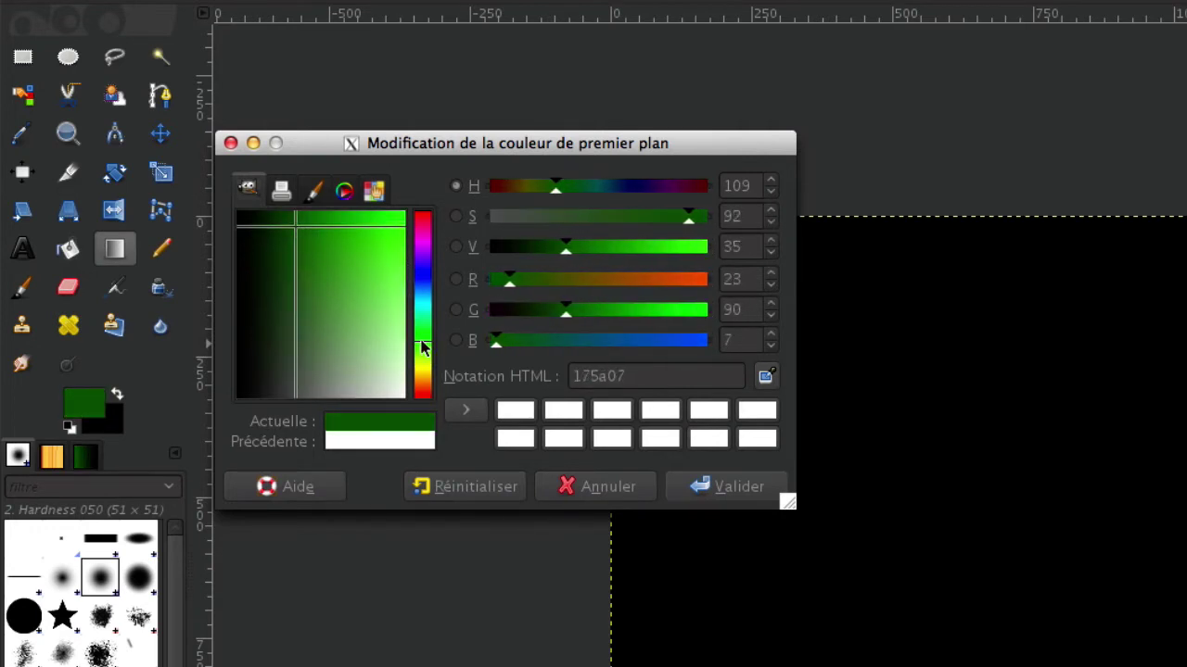
pyautogui.moveTo(422, 348); pyautogui.dragTo(423, 276)
pyautogui.click(332, 268)
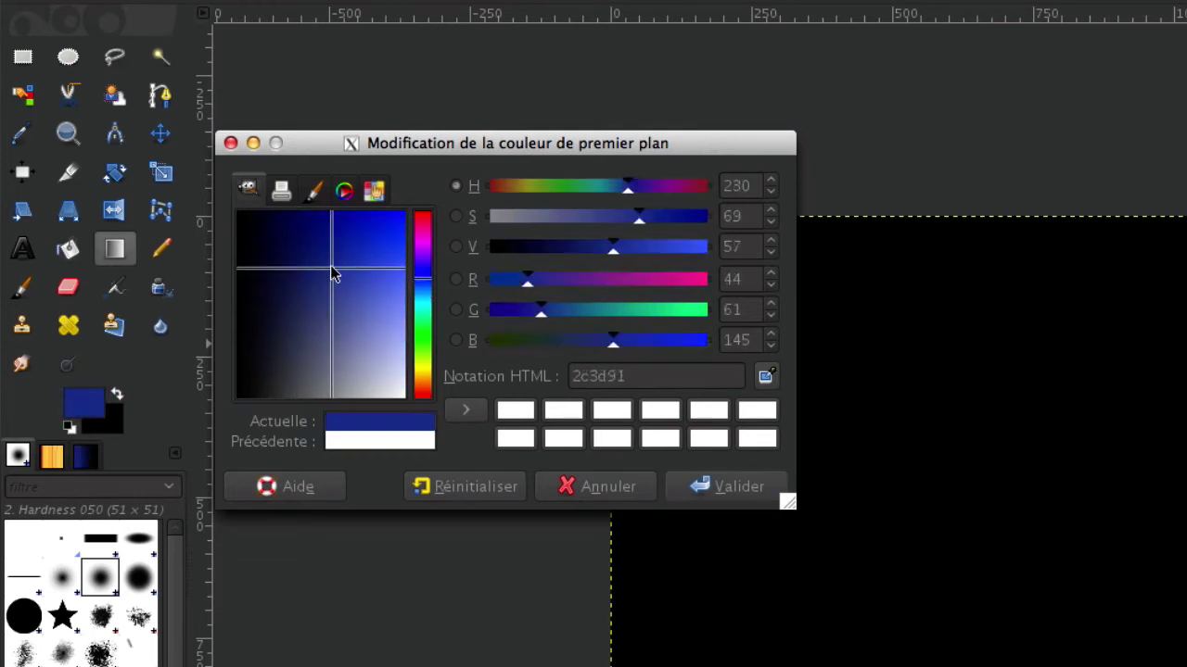
pyautogui.moveTo(334, 274)
pyautogui.mouseDown()
pyautogui.moveTo(328, 257)
pyautogui.moveTo(321, 270)
pyautogui.moveTo(331, 254)
pyautogui.moveTo(335, 279)
pyautogui.moveTo(360, 252)
pyautogui.mouseUp()
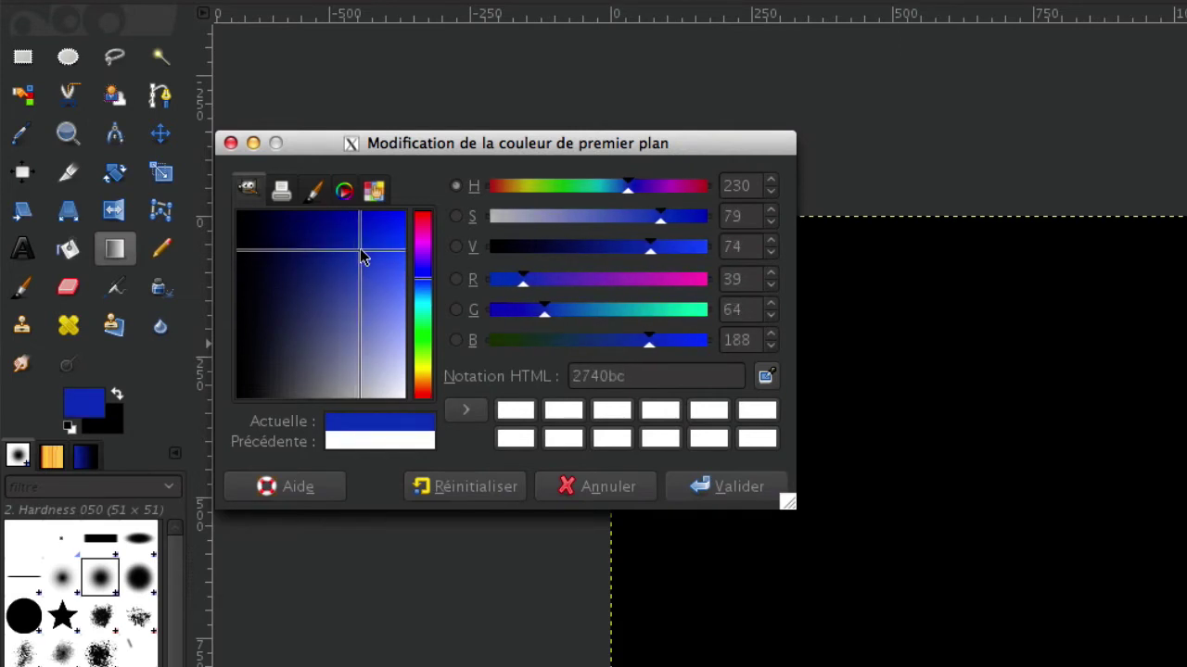
pyautogui.click(705, 490)
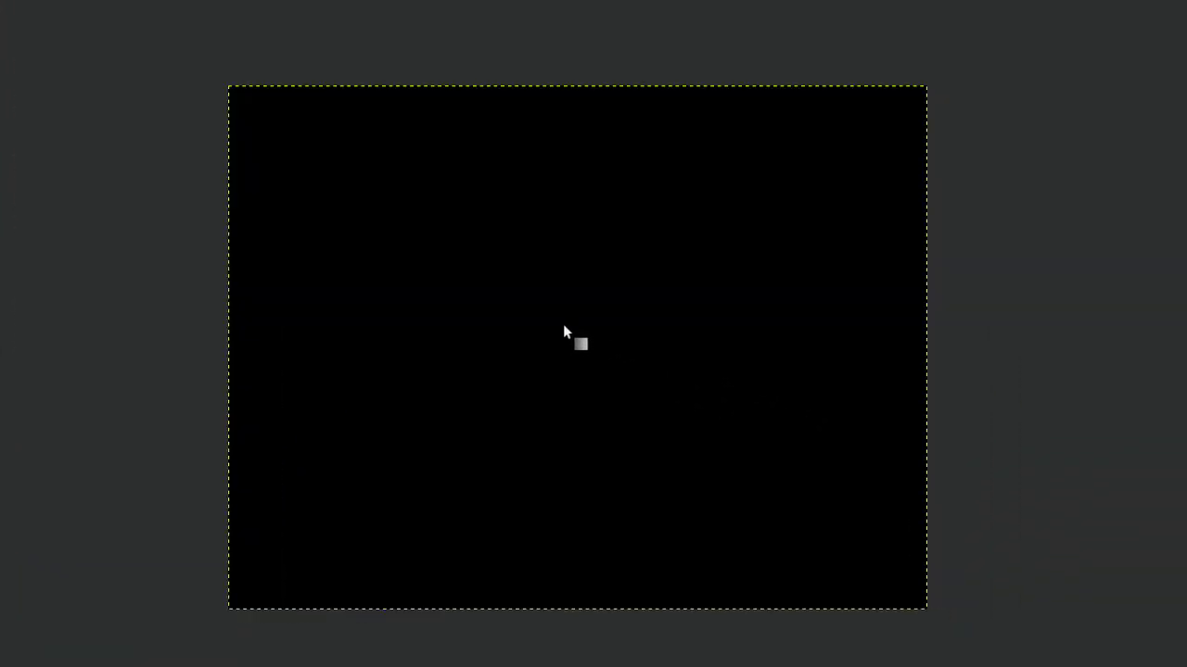
# Step: Fill the canvas with a radial blue-to-black gradient from centre toward the bottom-right corner
pyautogui.moveTo(562, 325); pyautogui.dragTo(911, 596)
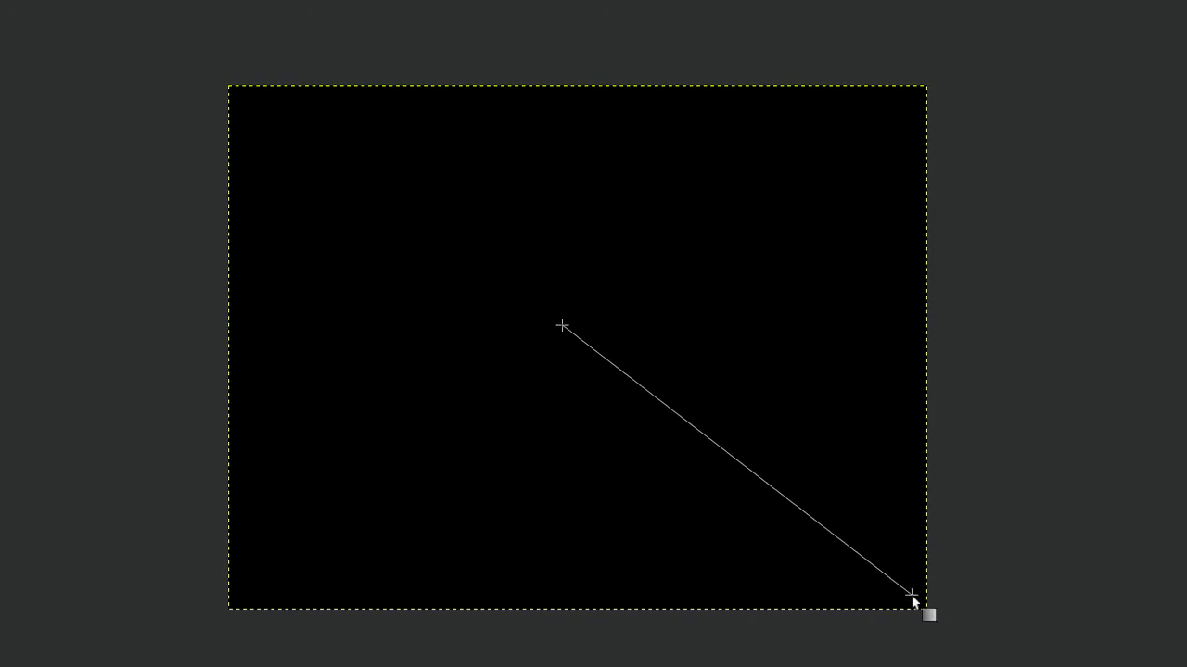
pyautogui.moveTo(911, 594); pyautogui.dragTo(672, 409)
pyautogui.moveTo(672, 409)
pyautogui.mouseDown()
pyautogui.moveTo(1007, 666)
pyautogui.moveTo(975, 647)
pyautogui.mouseUp()
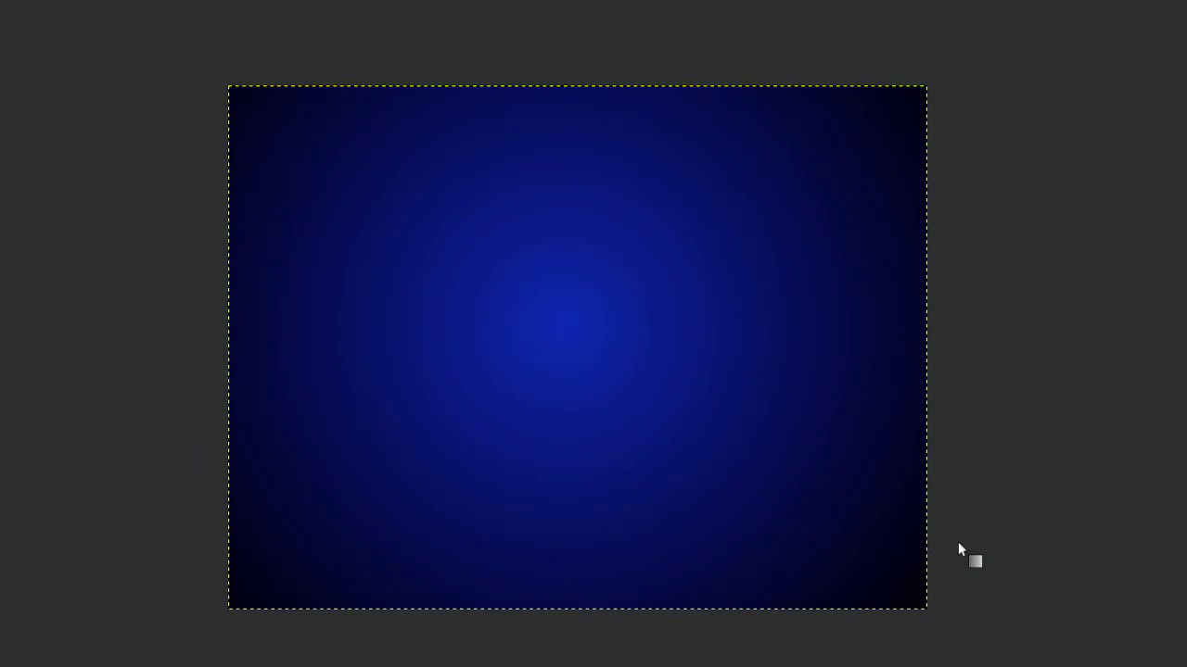
pyautogui.hotkey('ctrl', 'z')
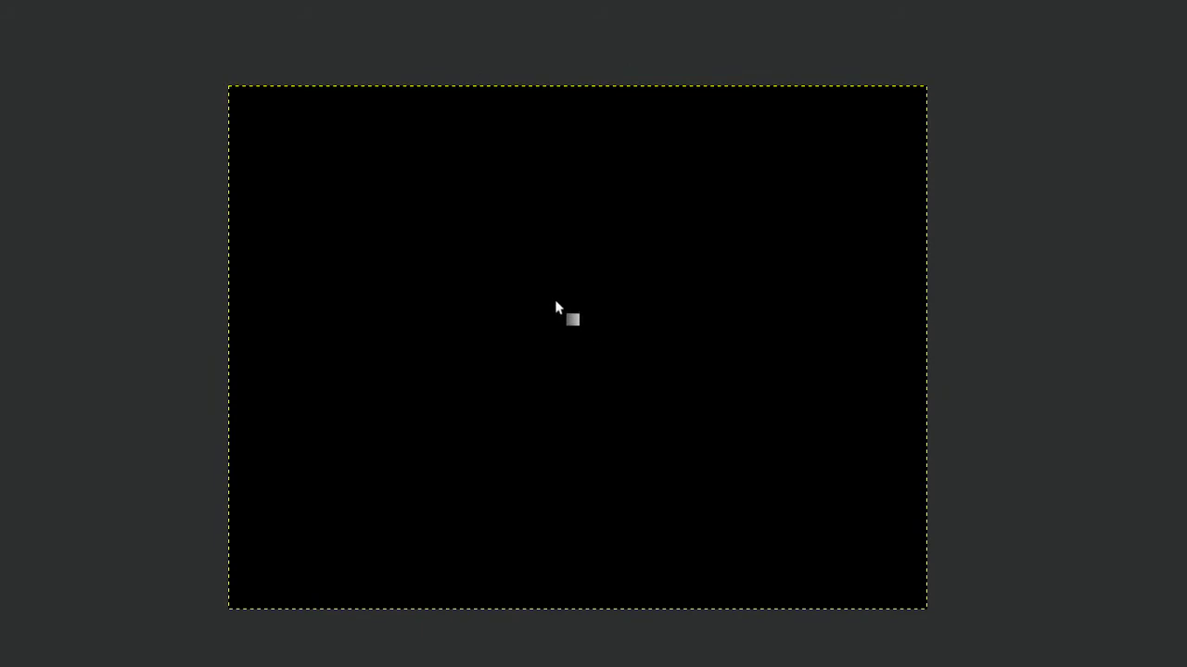
pyautogui.moveTo(568, 307); pyautogui.dragTo(897, 582)
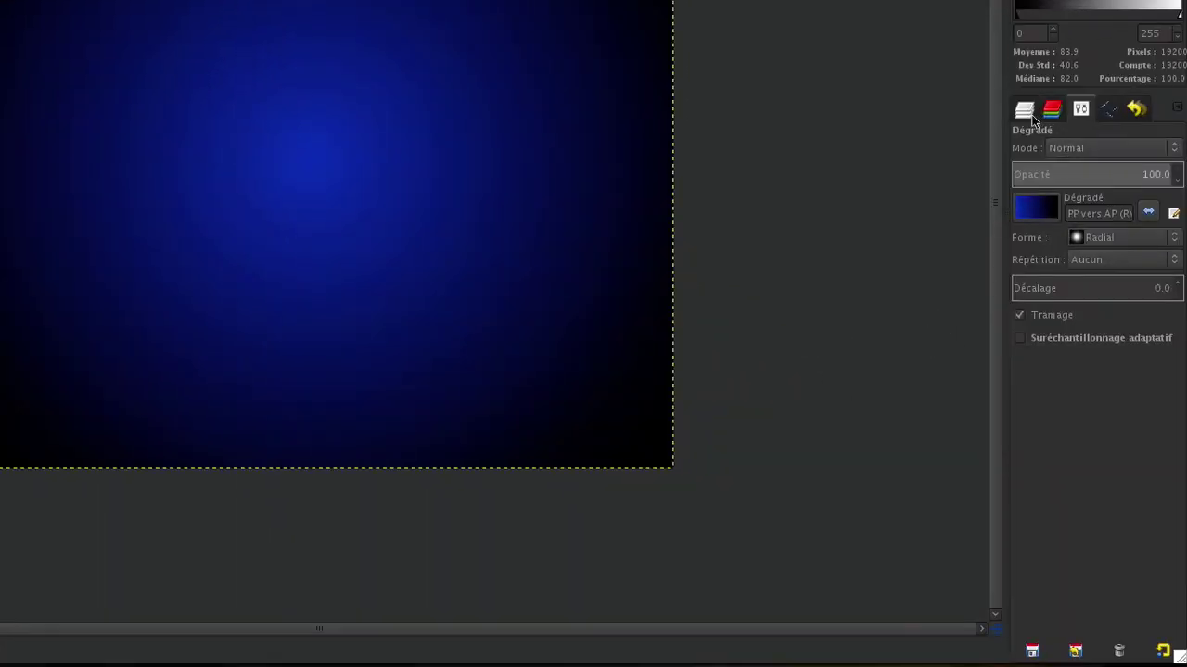
# Step: Add a new layer named Calque filled with the black background colour
pyautogui.click(1025, 112)
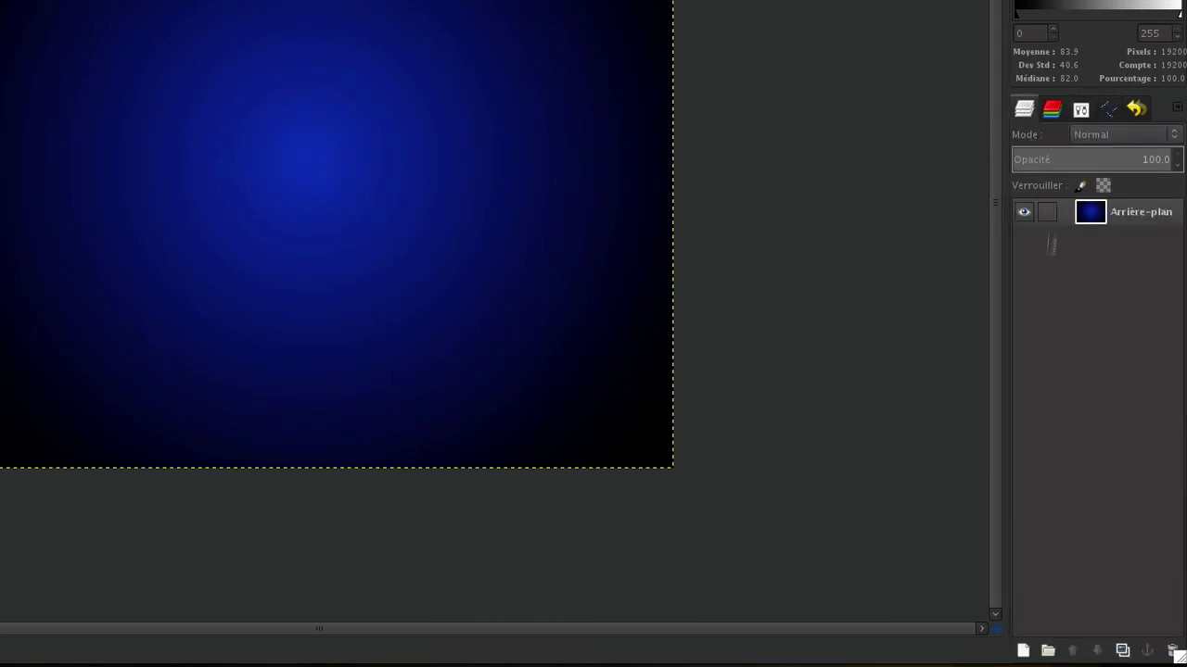
pyautogui.click(1023, 651)
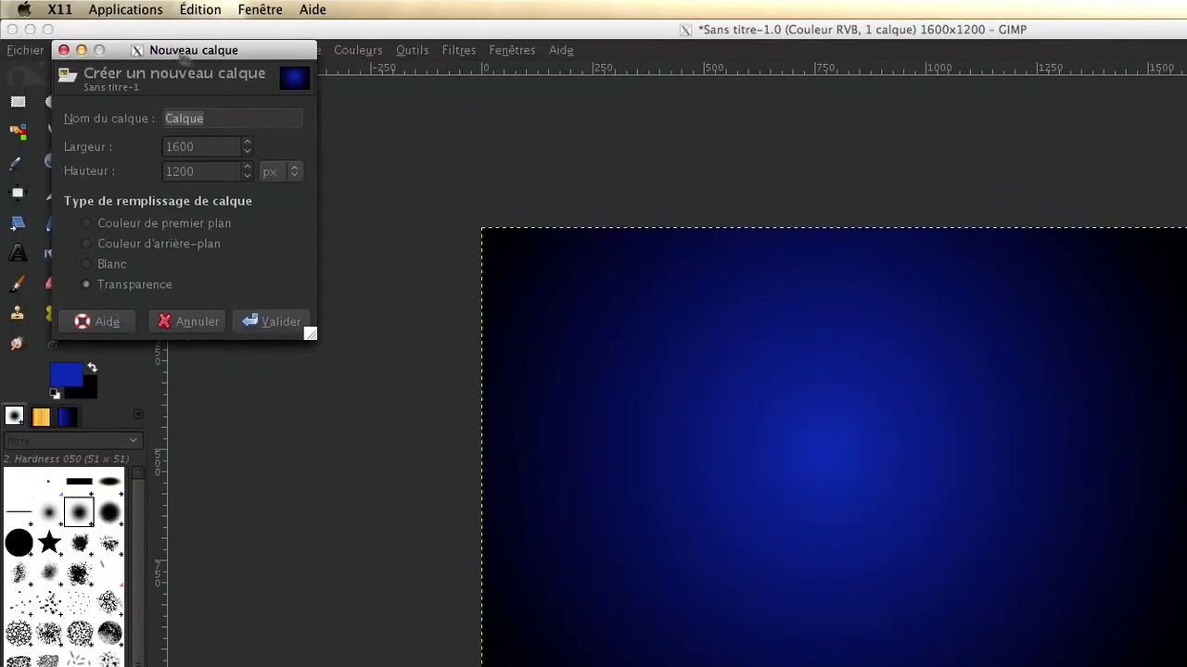
pyautogui.moveTo(130, 46); pyautogui.dragTo(287, 75)
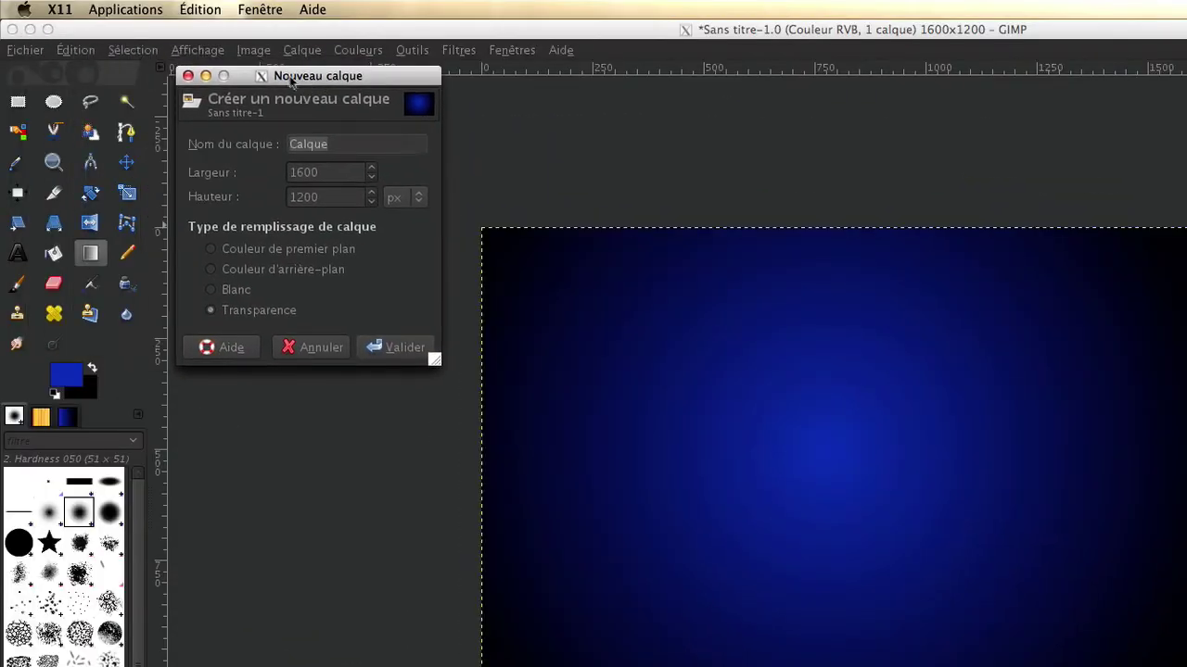
pyautogui.click(212, 268)
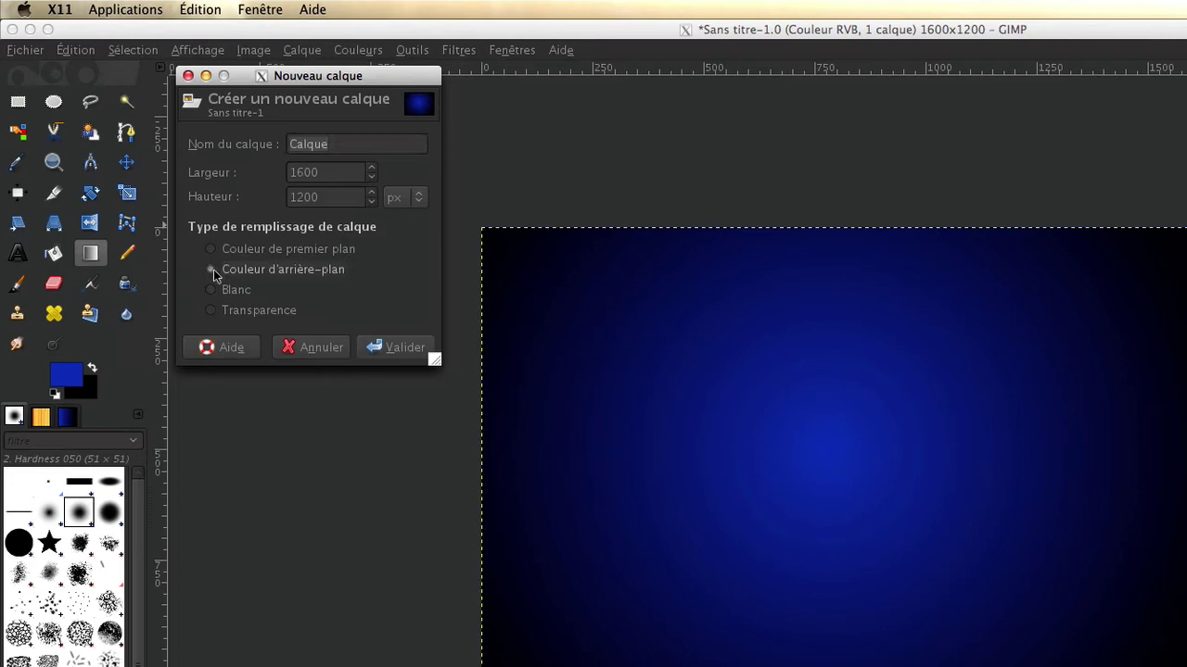
pyautogui.click(400, 350)
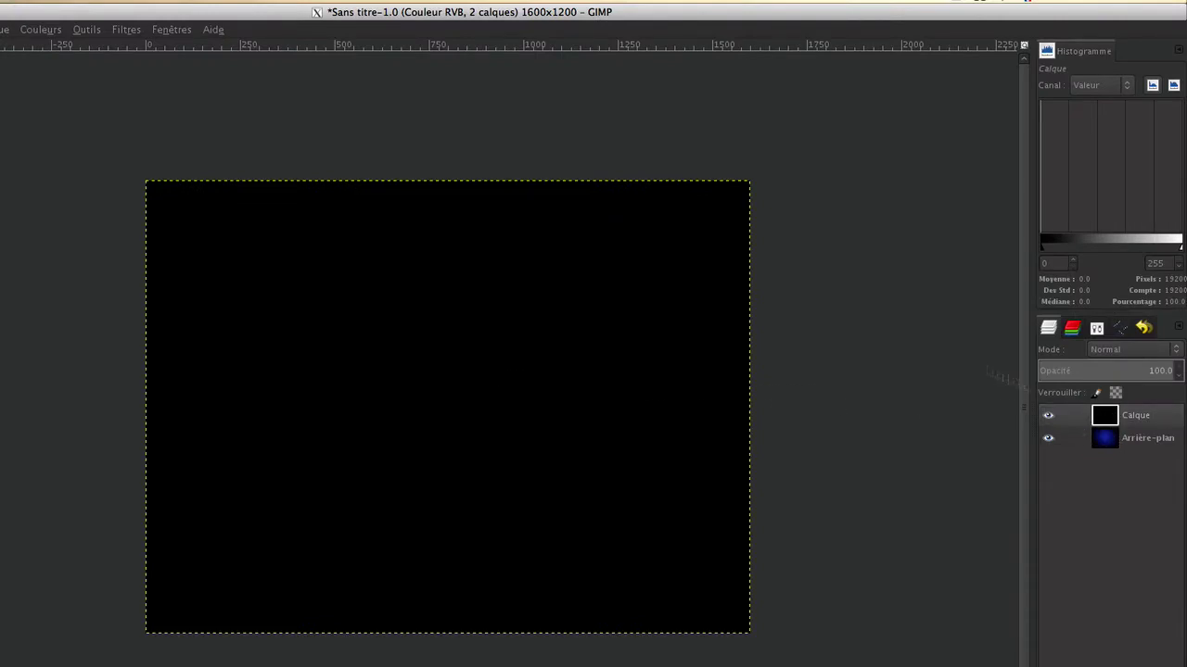
pyautogui.click(130, 35)
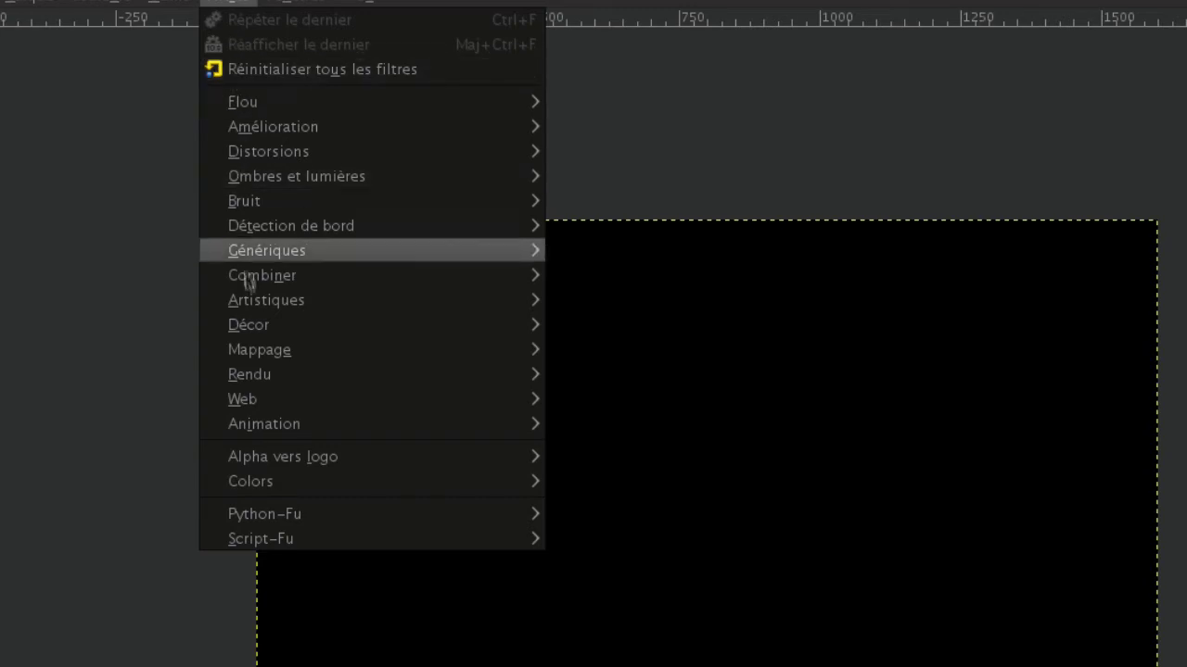
pyautogui.moveTo(250, 374)
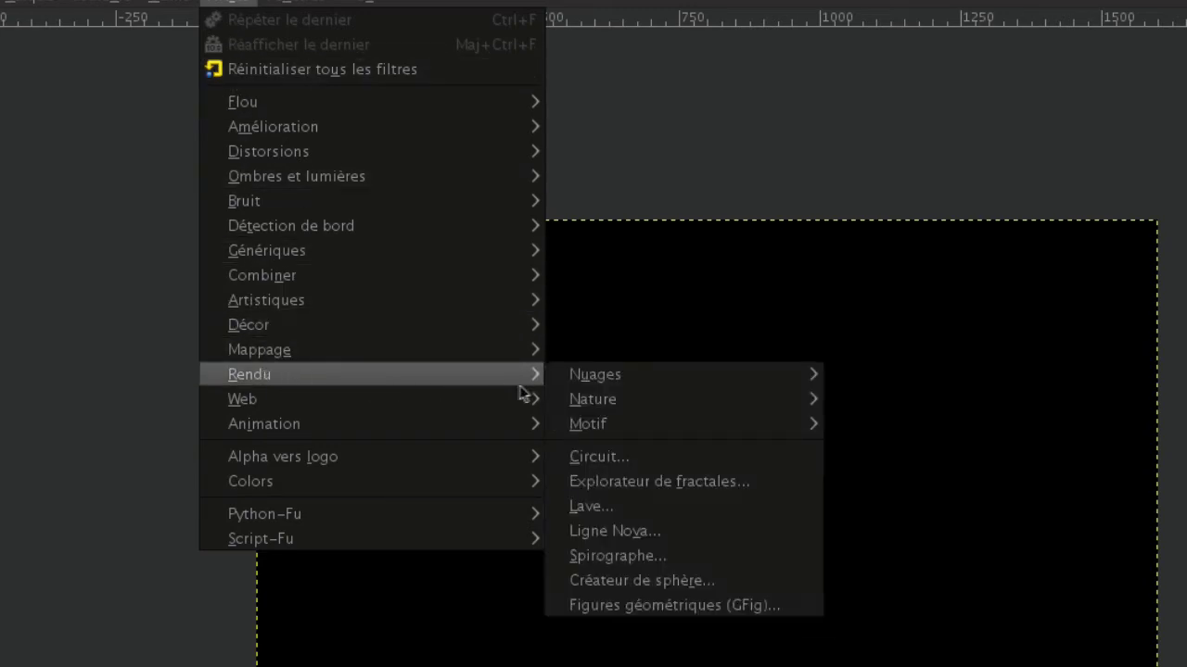
pyautogui.moveTo(595, 375)
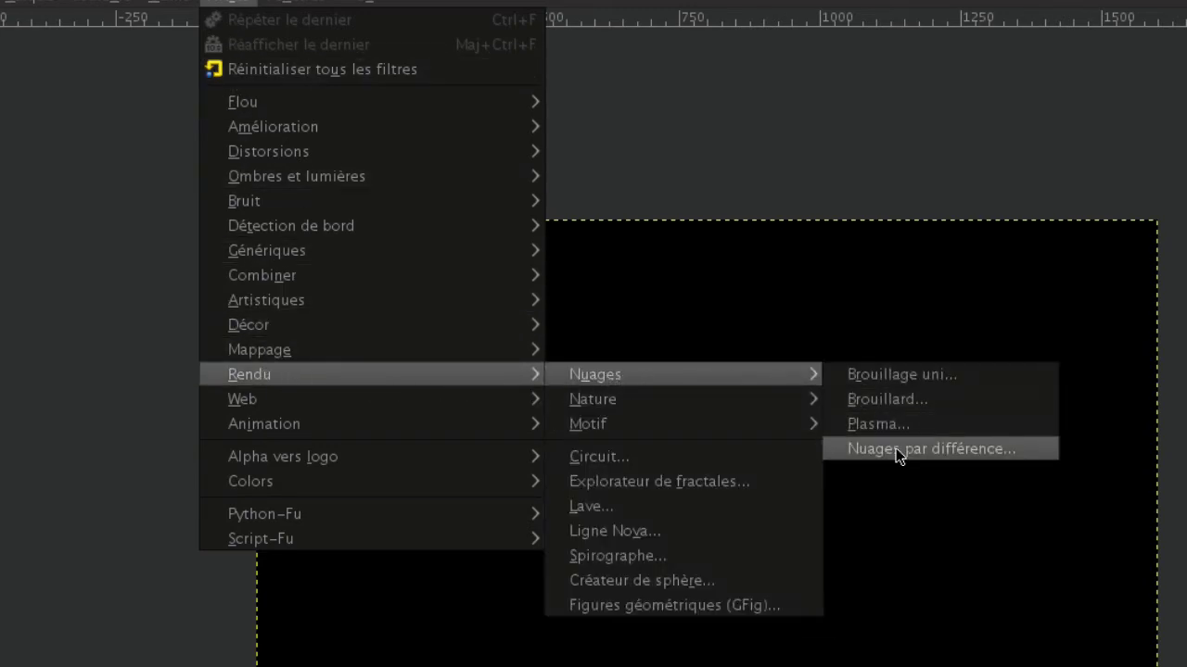
# Step: Set up Solid Noise (Brouillage uni) with Size X 16.0, Size Y 0.1 and turbulent noise
pyautogui.click(895, 448)
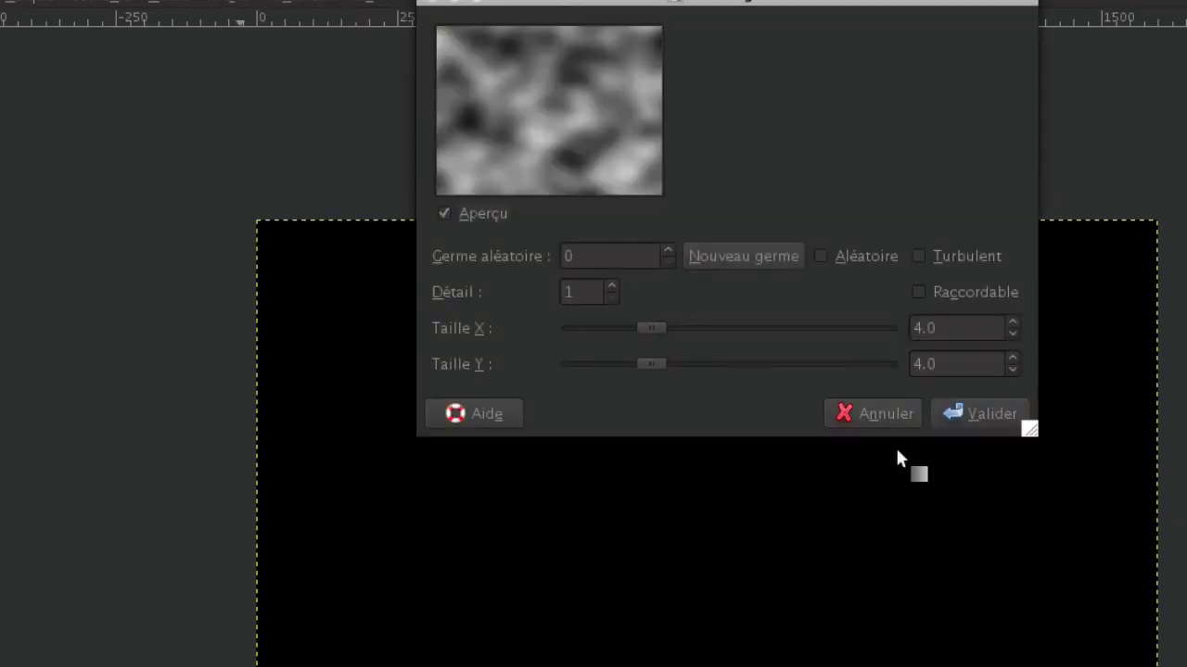
pyautogui.moveTo(789, 6)
pyautogui.mouseDown()
pyautogui.moveTo(542, 58)
pyautogui.moveTo(417, 64)
pyautogui.mouseUp()
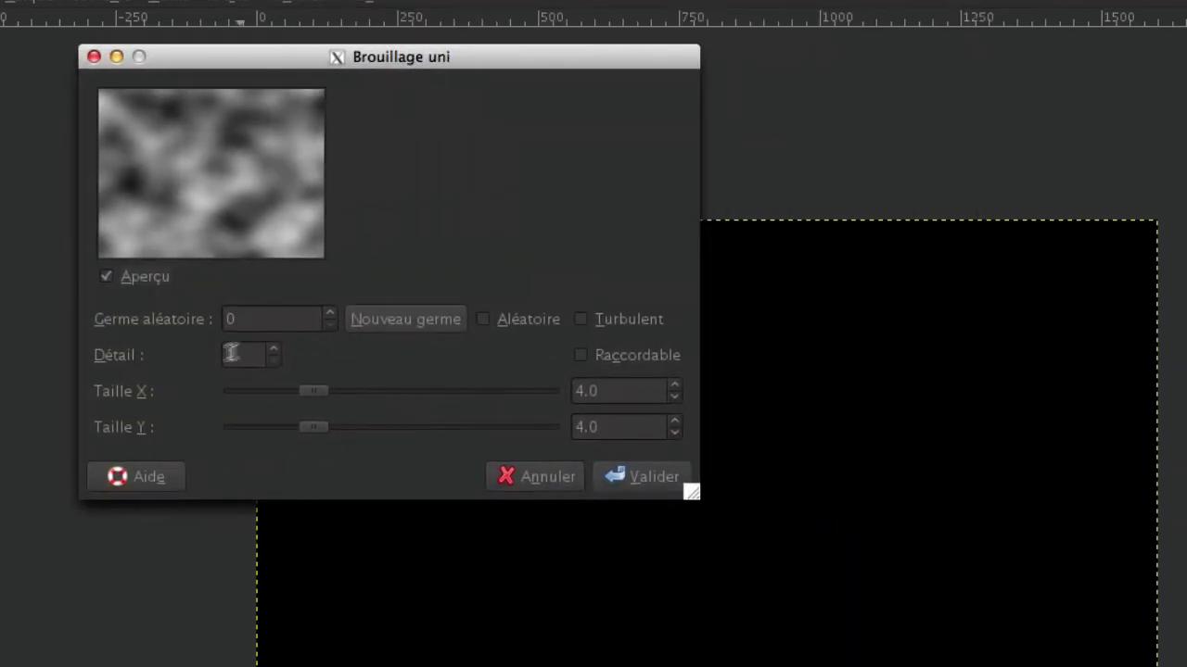
pyautogui.moveTo(298, 398); pyautogui.dragTo(588, 396)
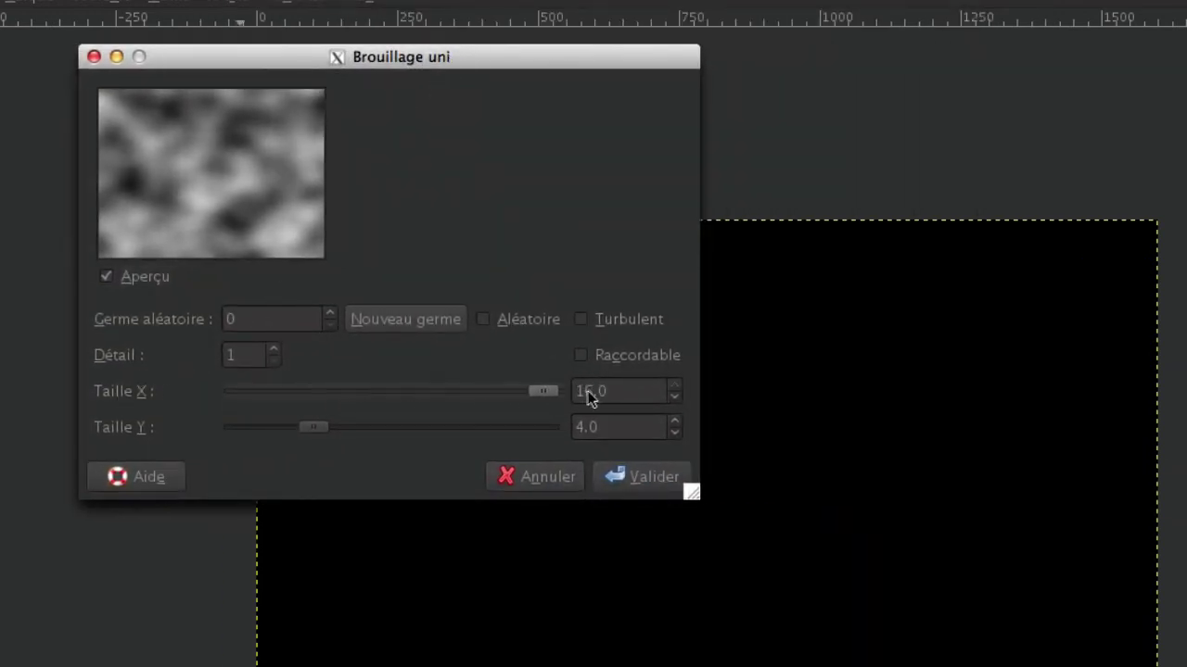
pyautogui.moveTo(299, 425); pyautogui.dragTo(148, 420)
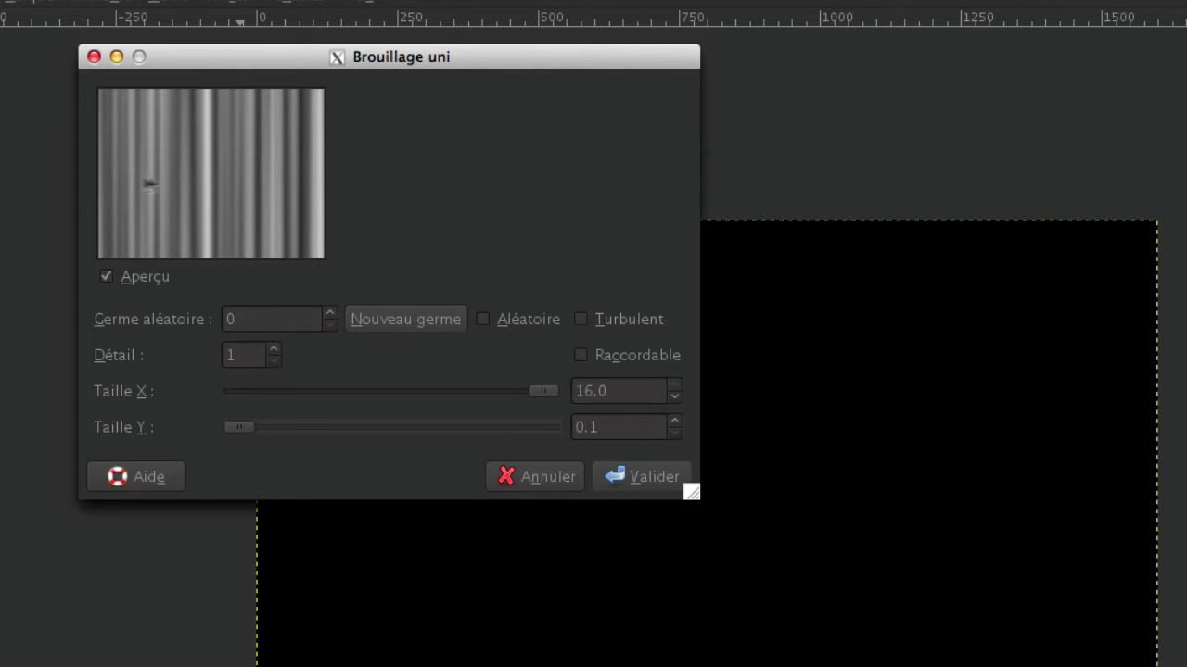
pyautogui.click(399, 320)
pyautogui.click(399, 319)
pyautogui.click(399, 320)
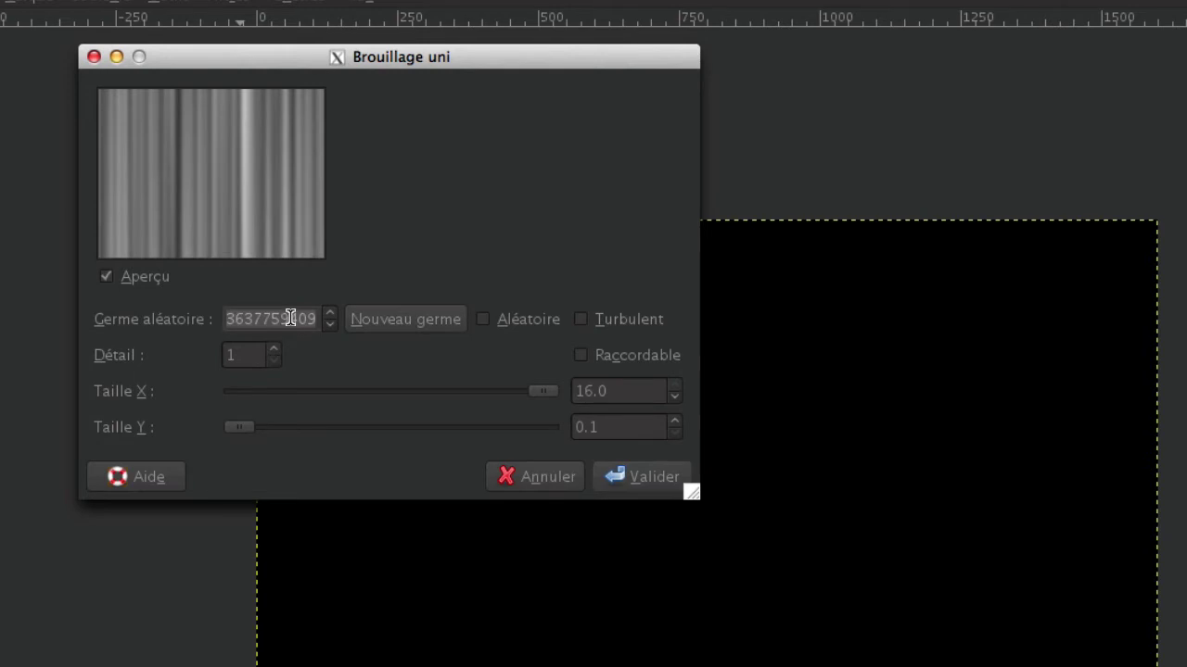
pyautogui.write('5')
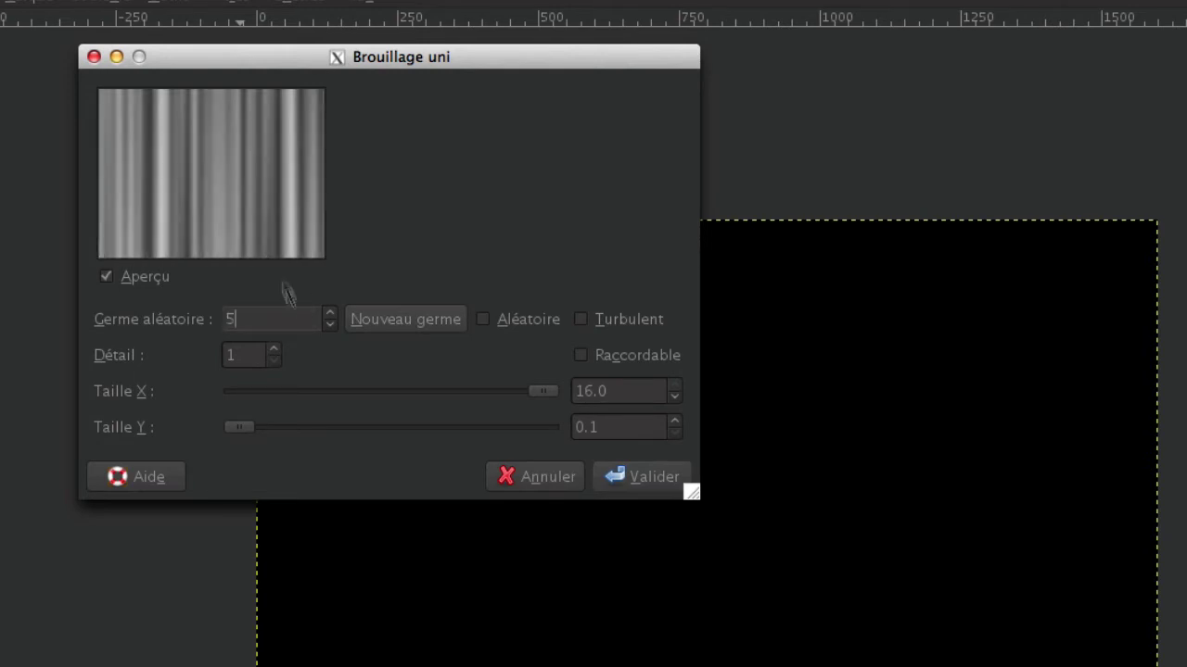
pyautogui.click(583, 317)
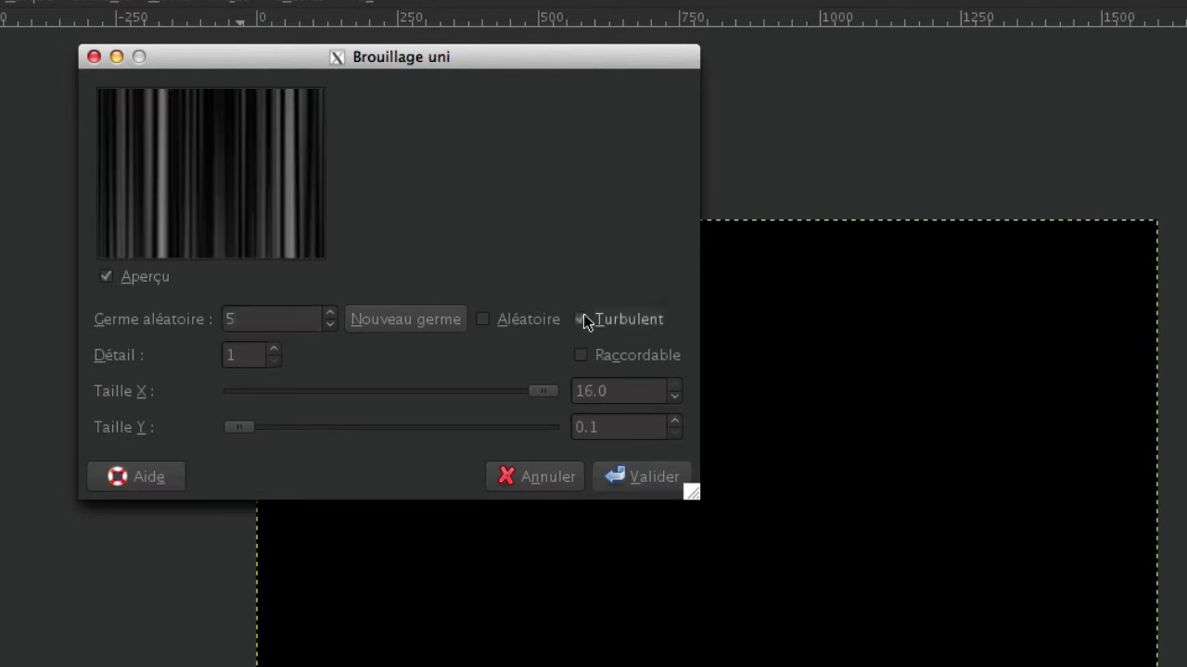
# Step: Reseed the noise repeatedly until the vertical stripe pattern suits, then apply it
pyautogui.click(388, 321)
pyautogui.click(388, 321)
pyautogui.click(387, 321)
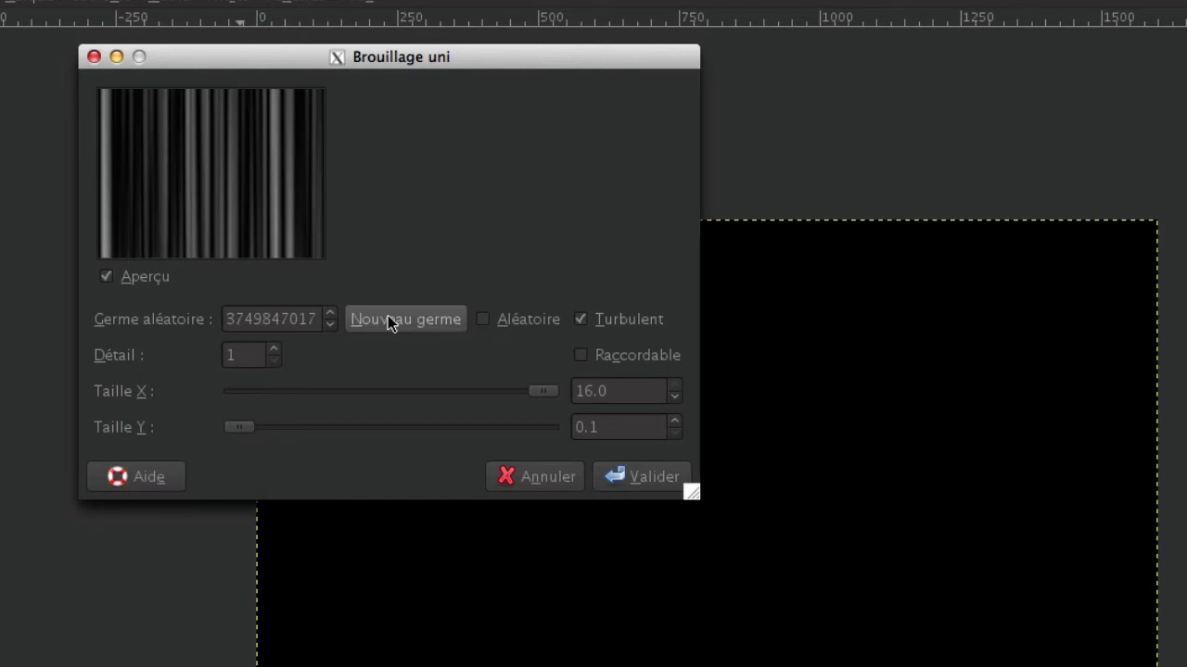
pyautogui.click(387, 321)
pyautogui.click(388, 320)
pyautogui.click(387, 321)
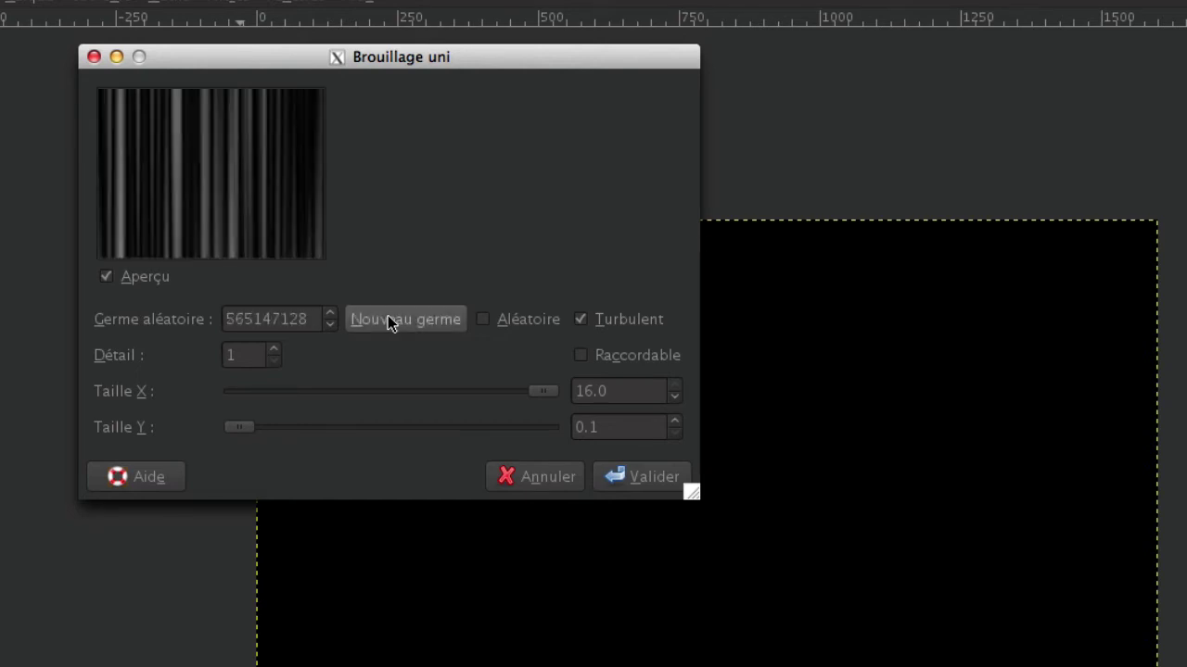
pyautogui.click(387, 321)
pyautogui.click(388, 321)
pyautogui.click(388, 321)
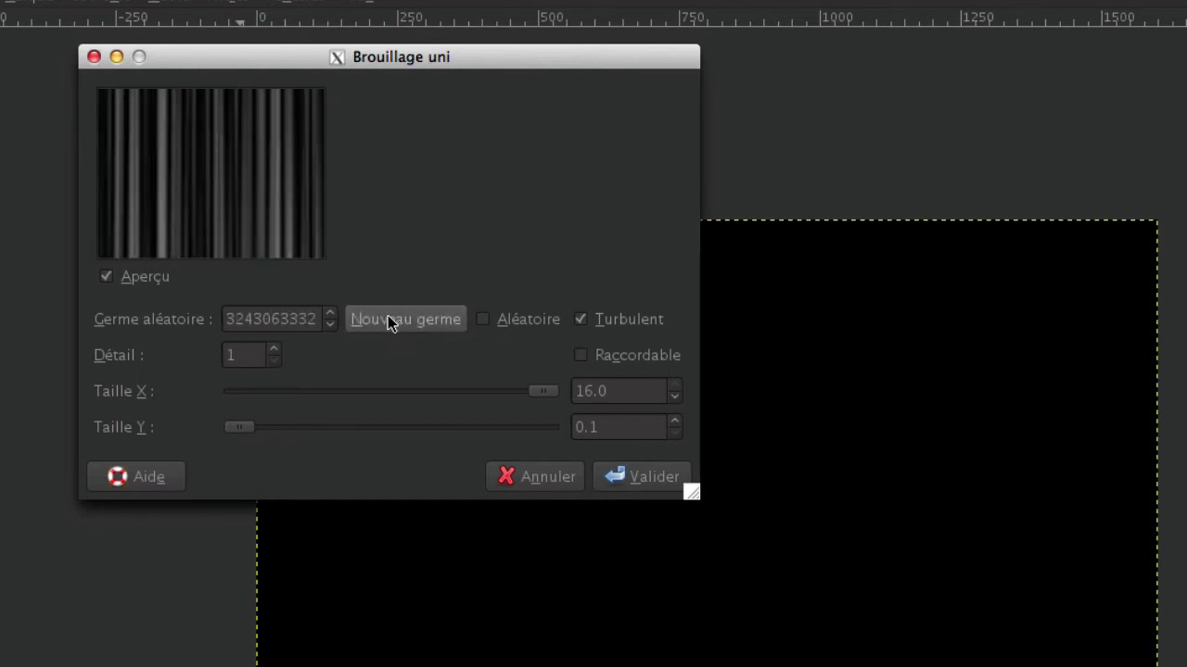
pyautogui.click(388, 321)
pyautogui.click(388, 321)
pyautogui.click(388, 319)
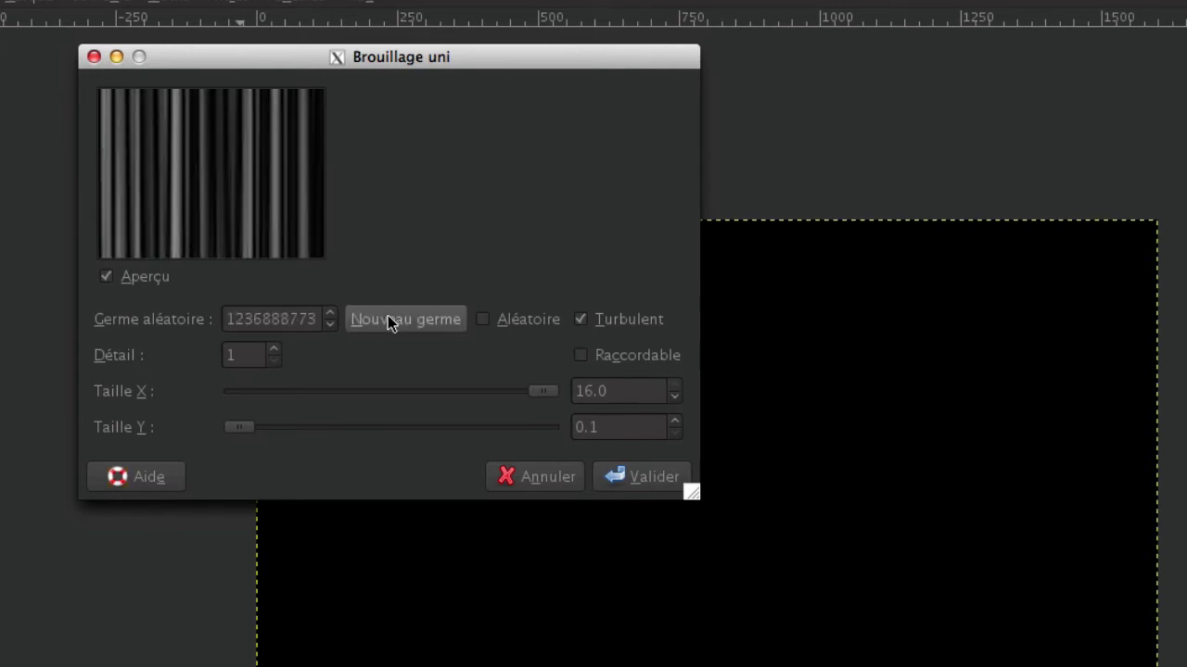
pyautogui.click(387, 319)
pyautogui.click(388, 319)
pyautogui.click(388, 319)
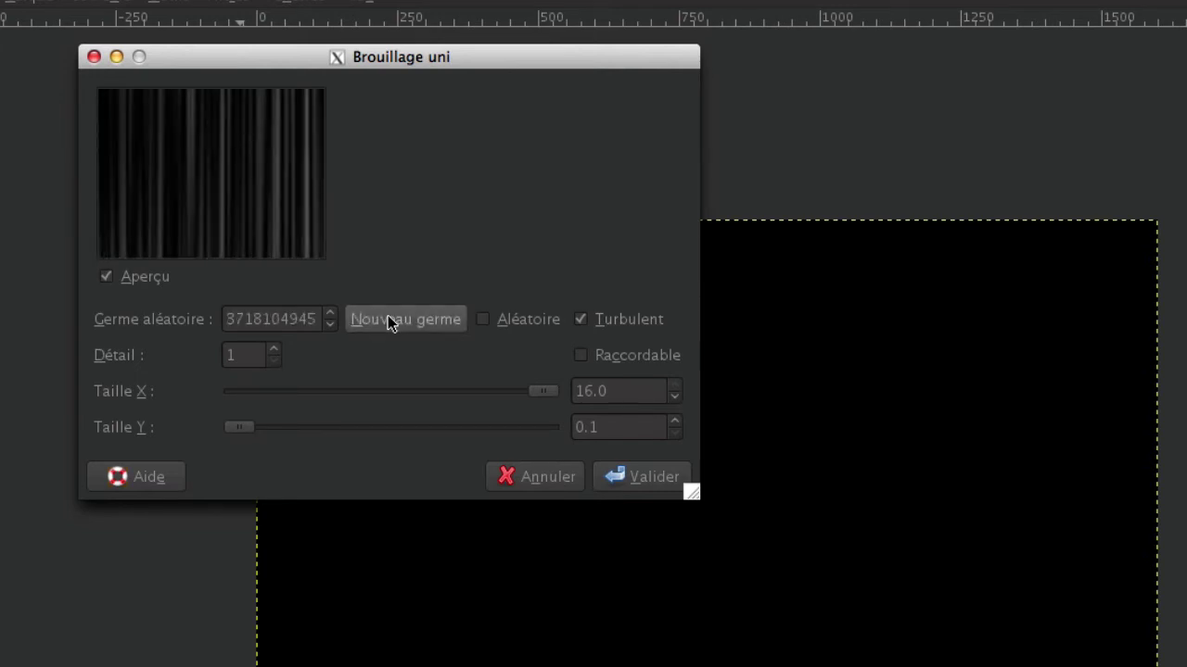
pyautogui.click(388, 319)
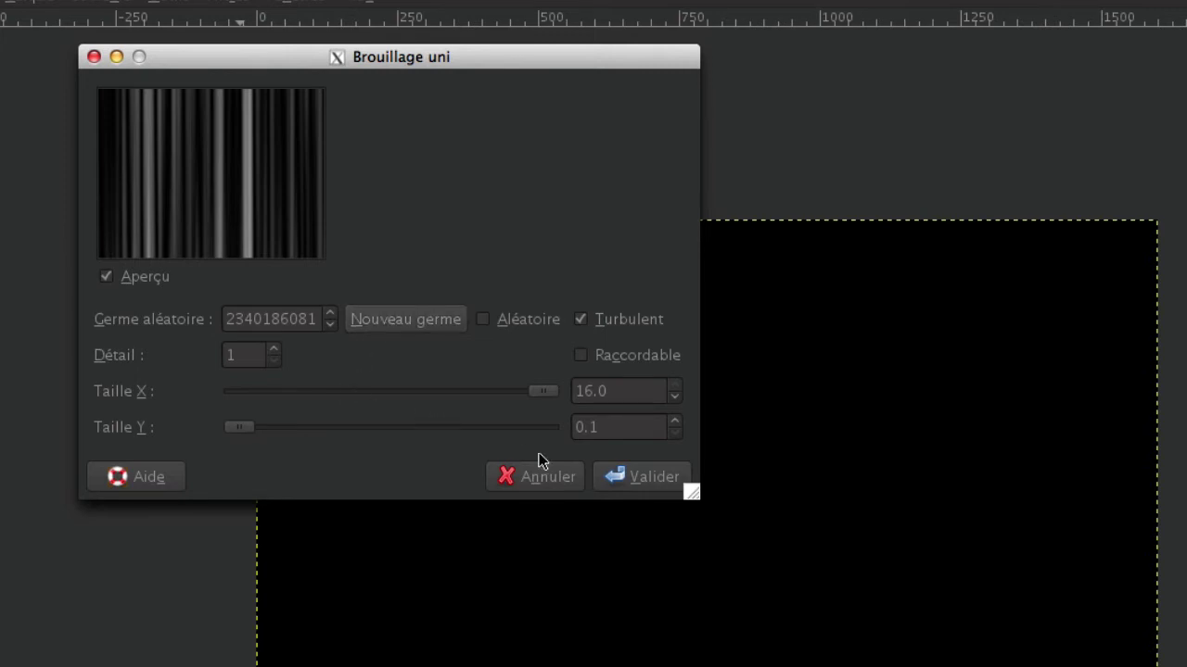
pyautogui.click(639, 477)
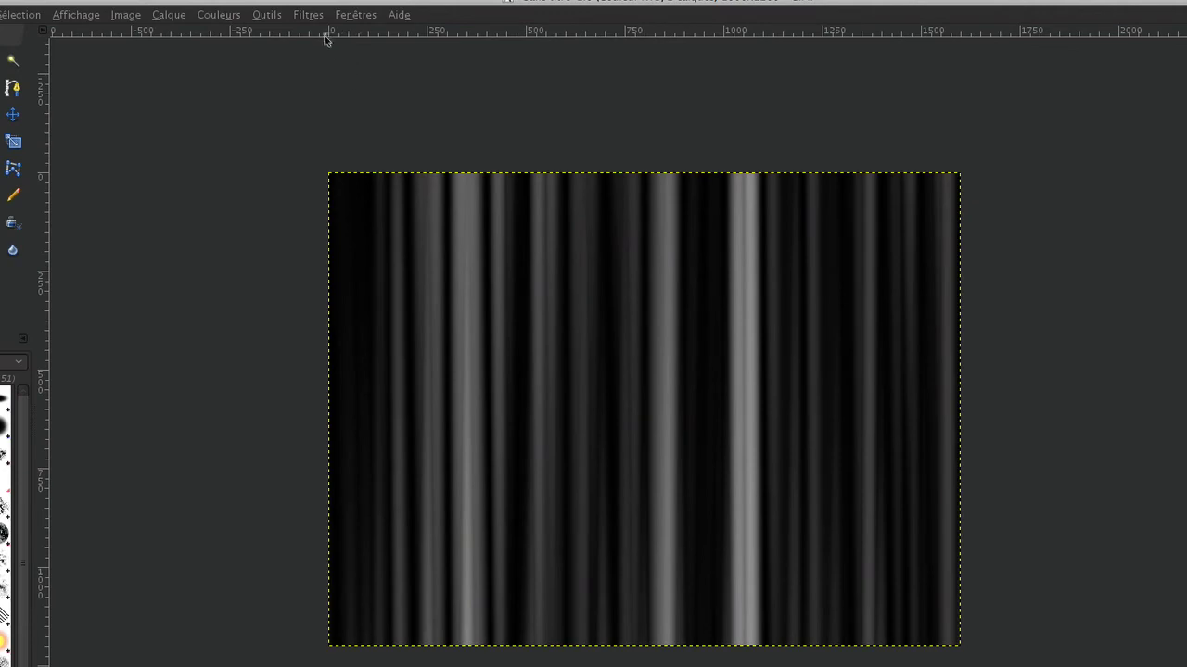
# Step: Sharpen the stripes with Unsharp Mask: radius 0.1, amount 9.05, threshold 0
pyautogui.click(303, 16)
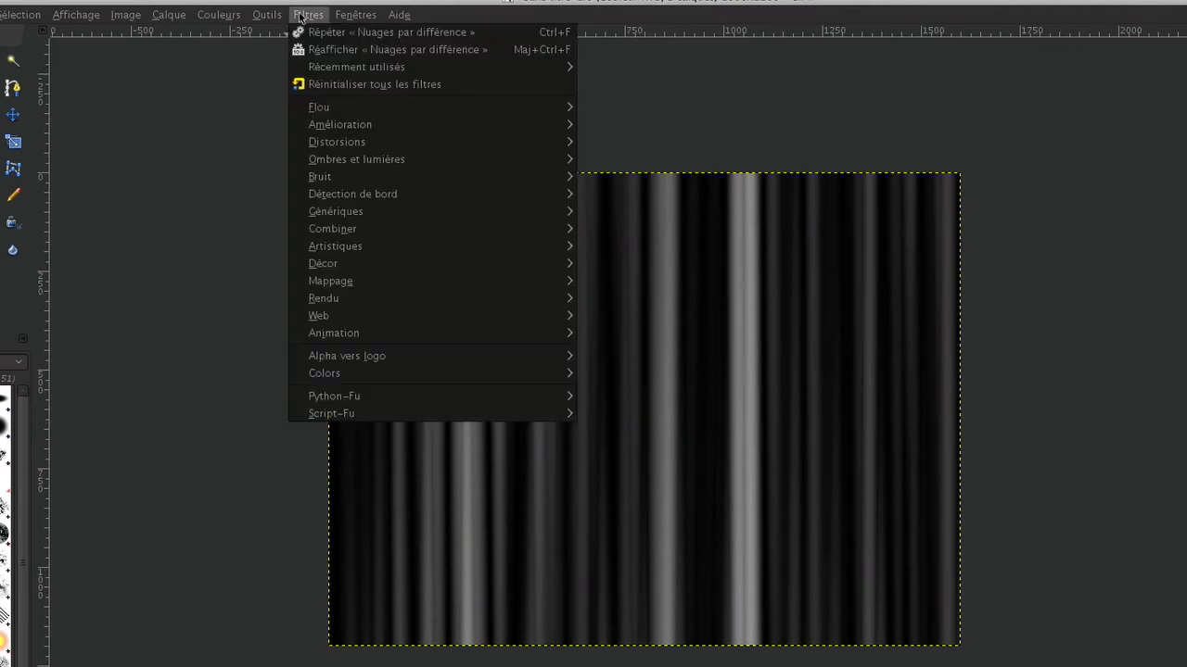
pyautogui.moveTo(402, 177)
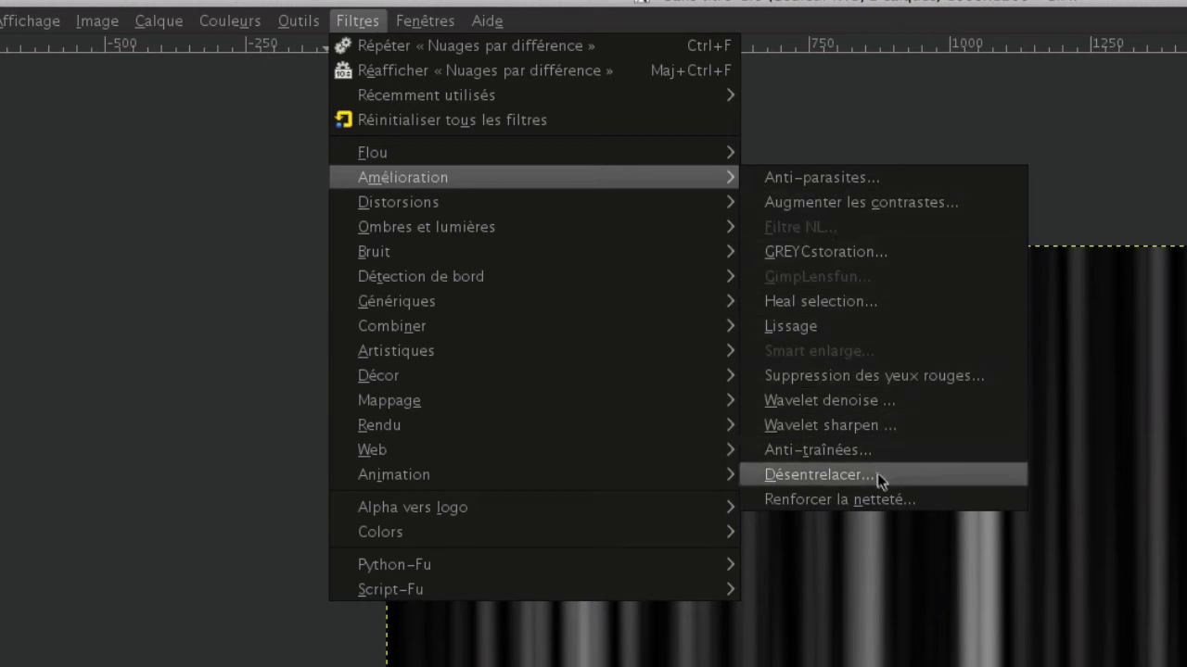
pyautogui.click(880, 501)
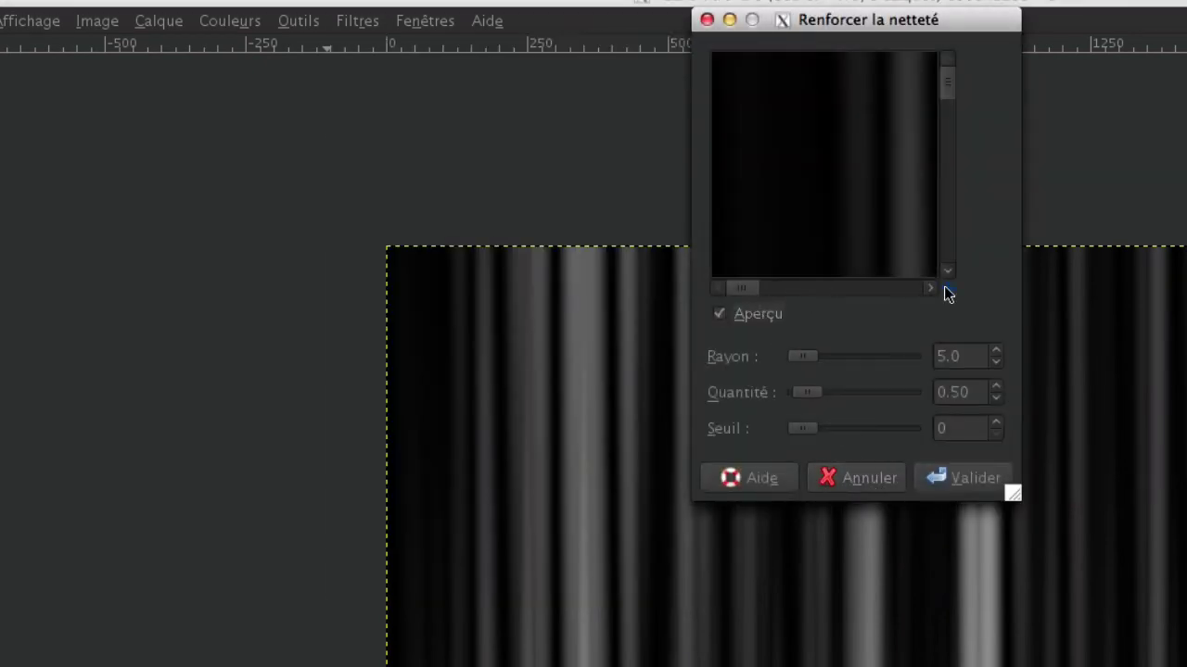
pyautogui.moveTo(1013, 495); pyautogui.dragTo(1182, 663)
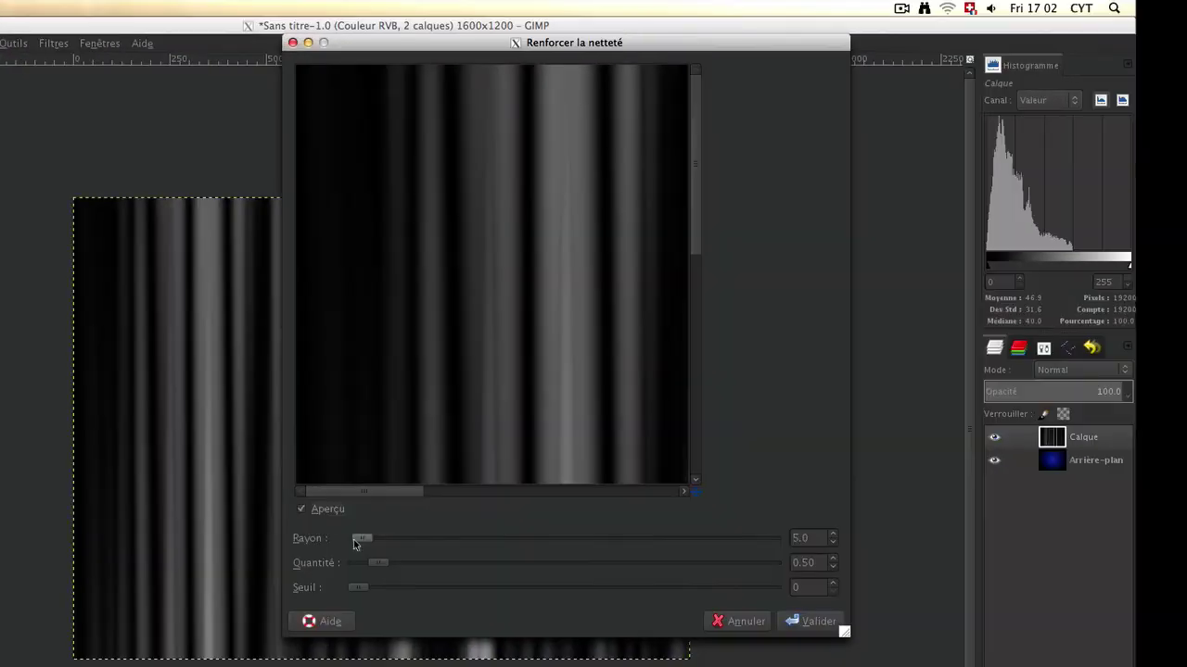
pyautogui.moveTo(362, 537)
pyautogui.mouseDown()
pyautogui.moveTo(476, 544)
pyautogui.moveTo(307, 543)
pyautogui.mouseUp()
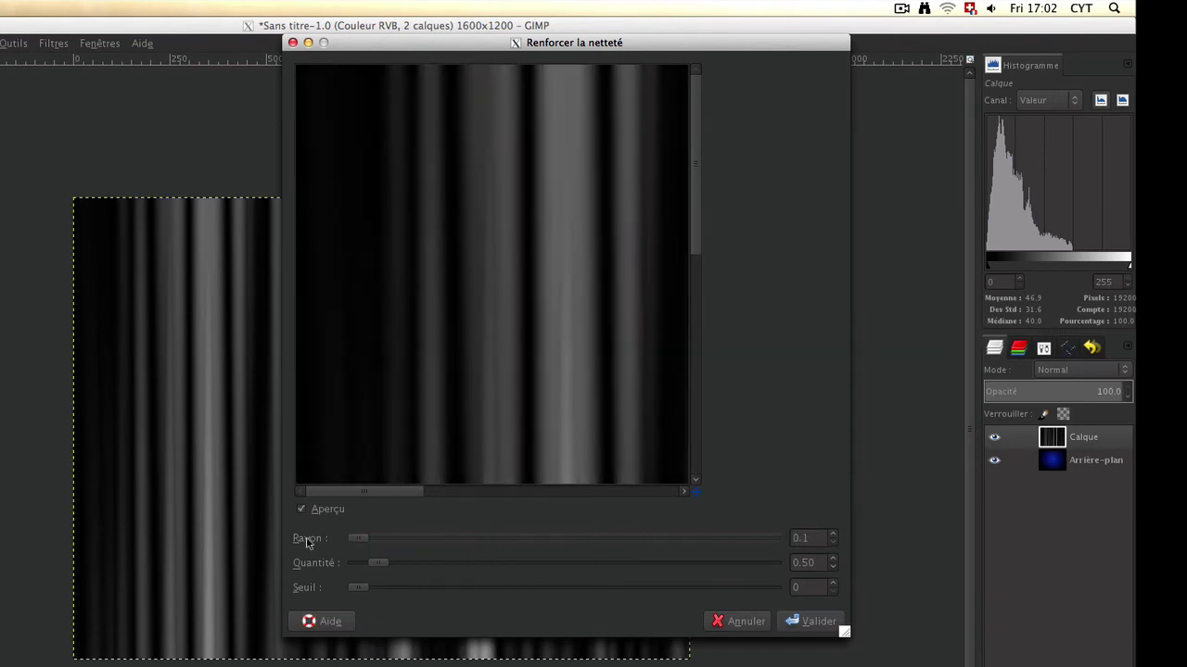
pyautogui.moveTo(375, 564)
pyautogui.mouseDown()
pyautogui.moveTo(761, 564)
pyautogui.moveTo(732, 569)
pyautogui.mouseUp()
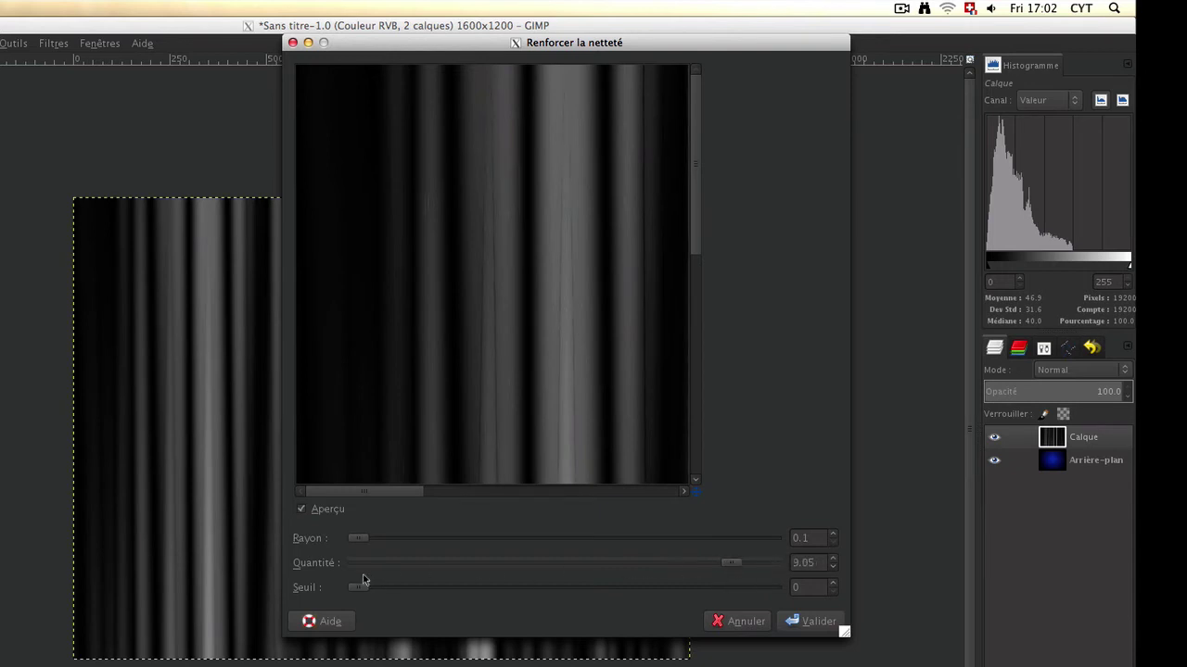
pyautogui.moveTo(359, 587)
pyautogui.mouseDown()
pyautogui.moveTo(779, 587)
pyautogui.moveTo(177, 596)
pyautogui.mouseUp()
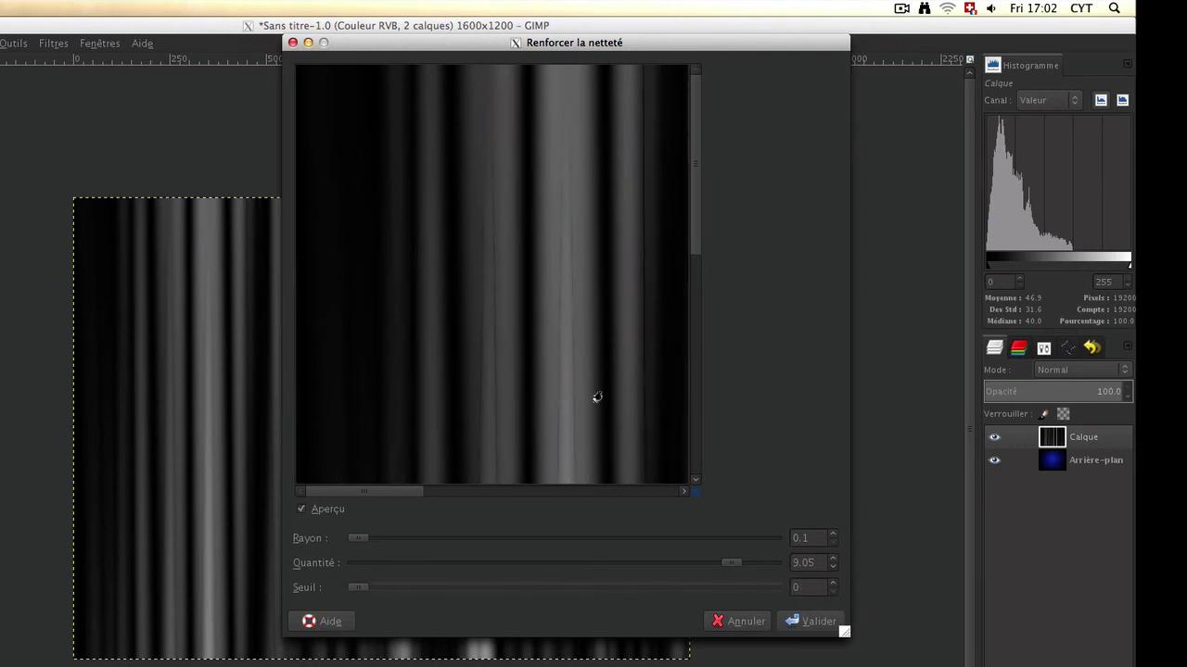
pyautogui.click(814, 621)
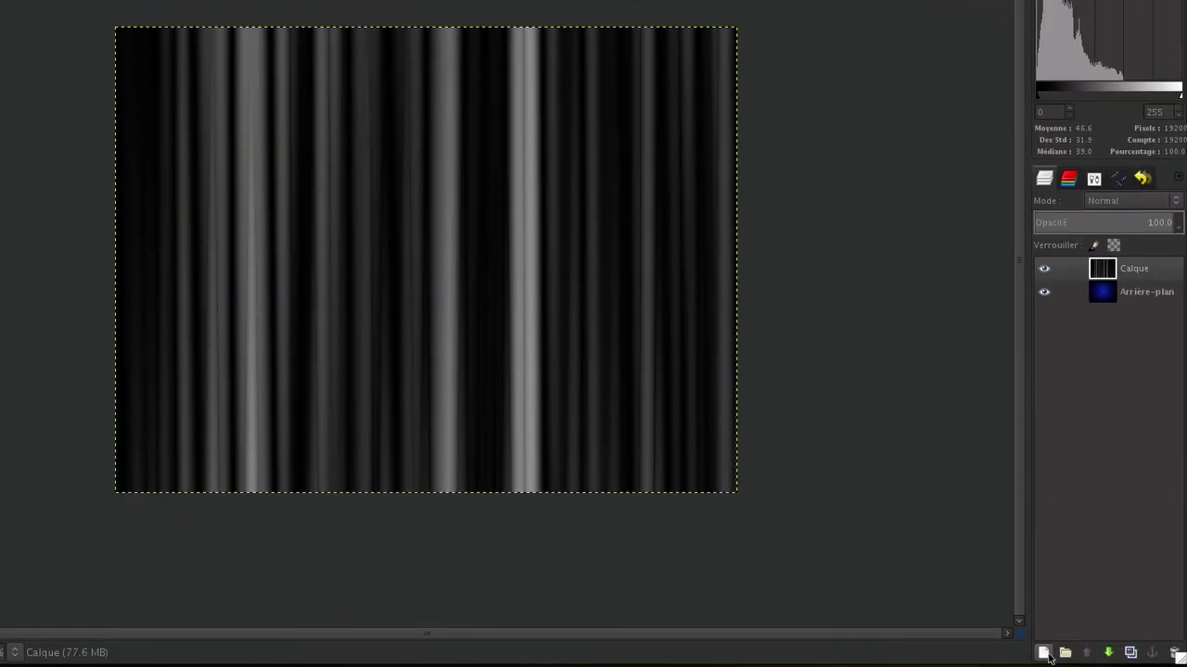
# Step: Add a new layer filled with the black background colour above the striped Calque layer
pyautogui.click(1046, 656)
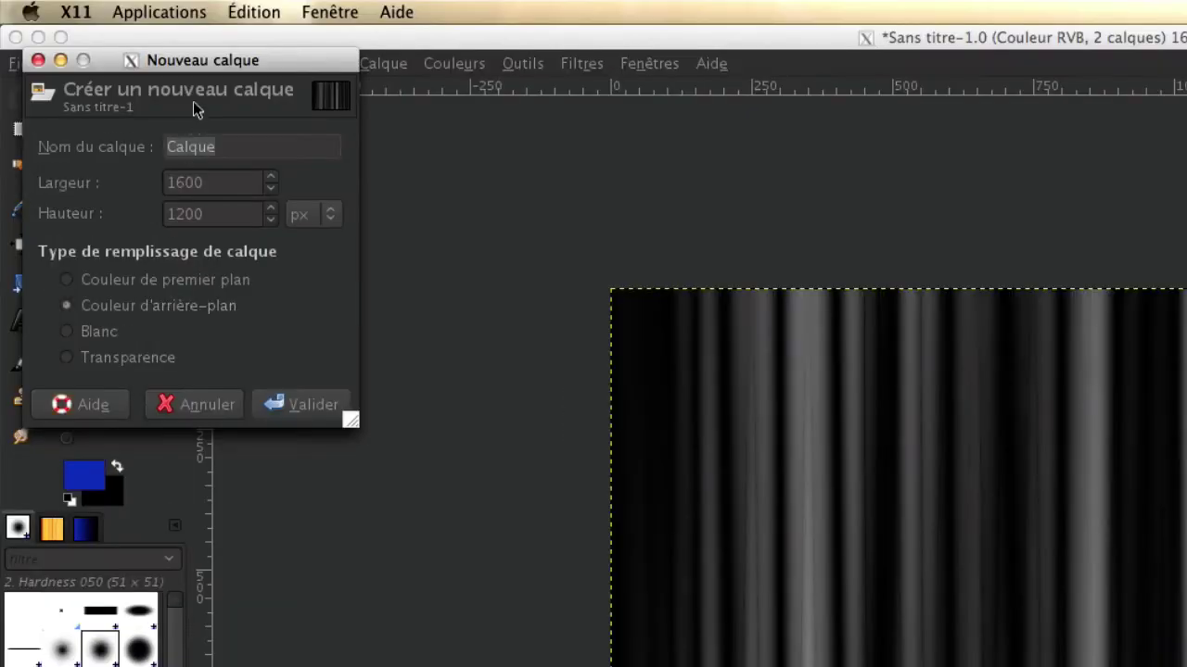
pyautogui.moveTo(193, 60); pyautogui.dragTo(325, 65)
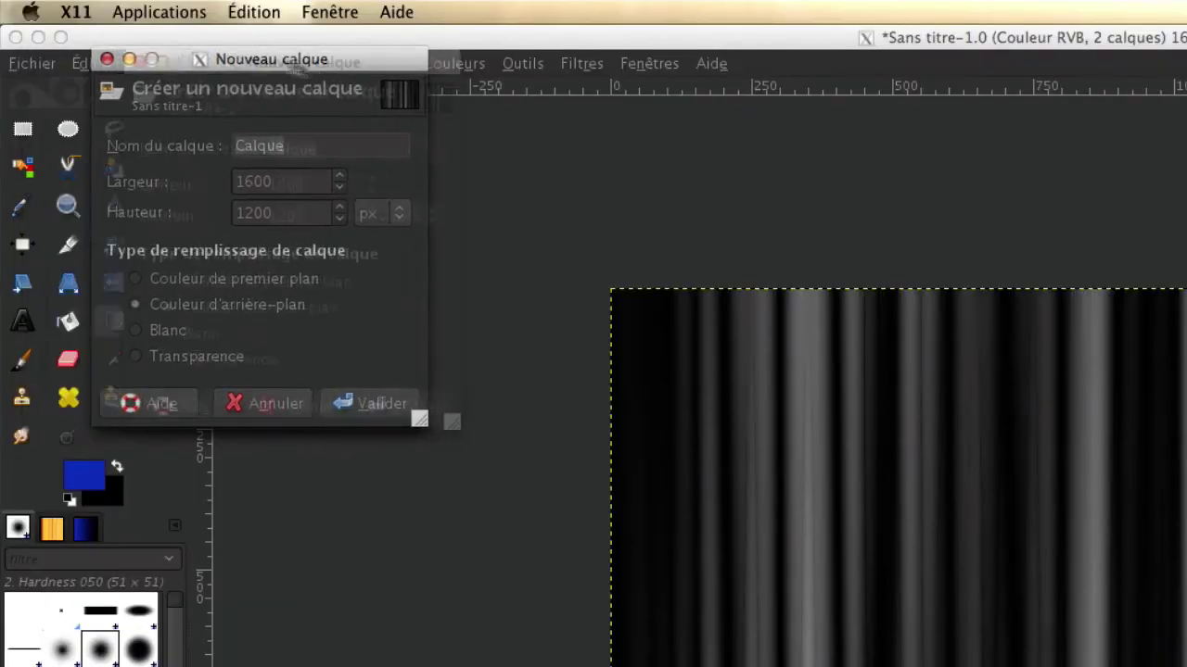
pyautogui.click(433, 410)
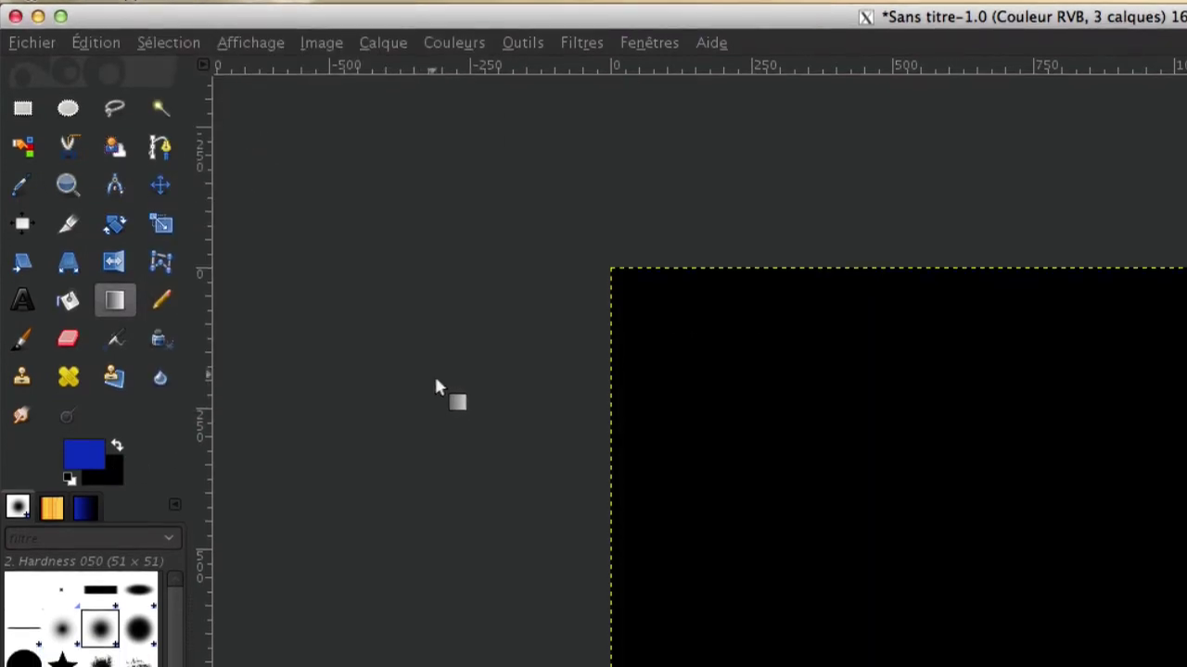
pyautogui.click(116, 293)
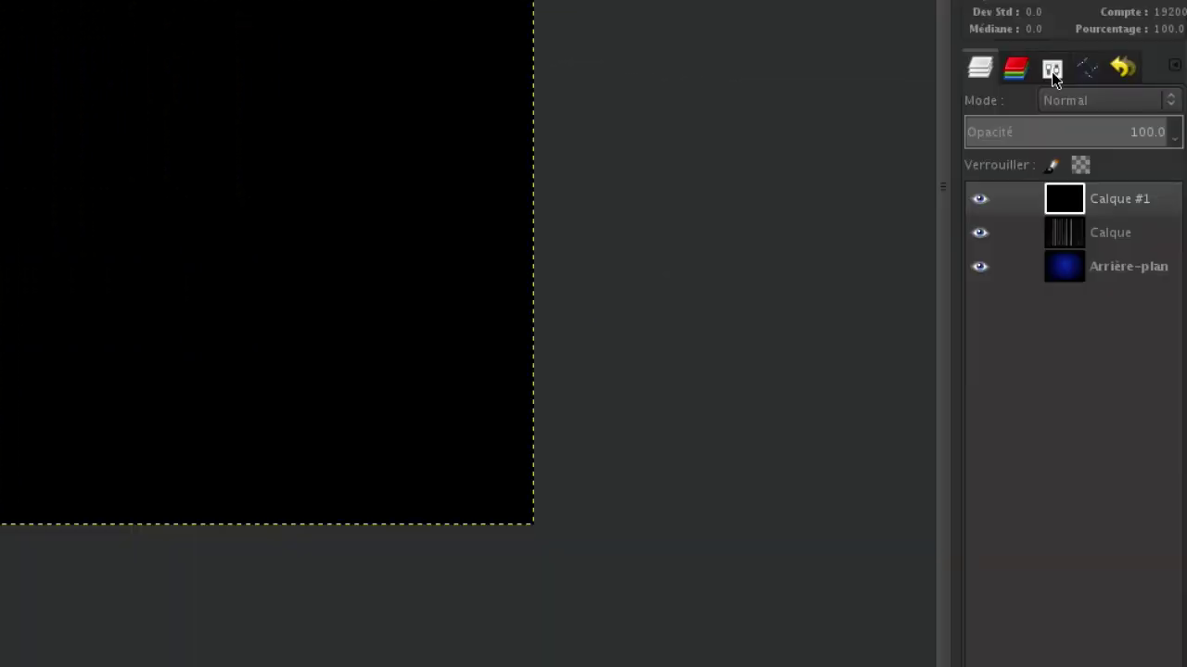
# Step: Set the Gradient tool to the Full saturation spectrum gradient with Linear shape
pyautogui.click(1051, 71)
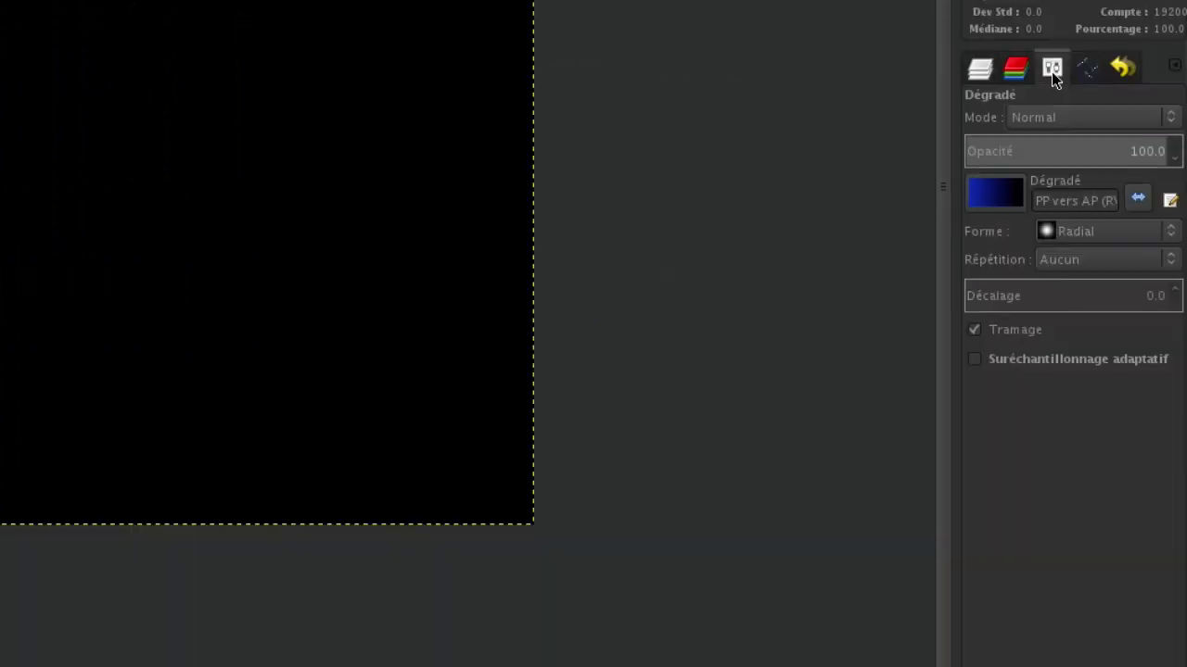
pyautogui.click(993, 199)
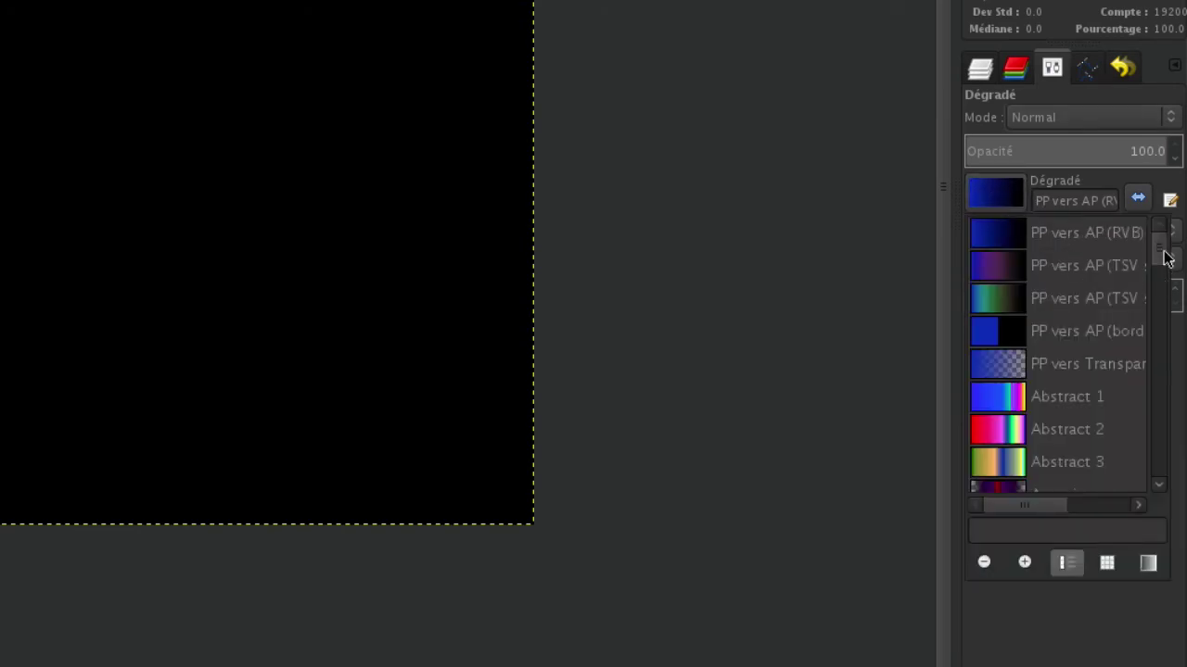
pyautogui.scroll(-3, 1164, 260)
pyautogui.scroll(-1, 1162, 263)
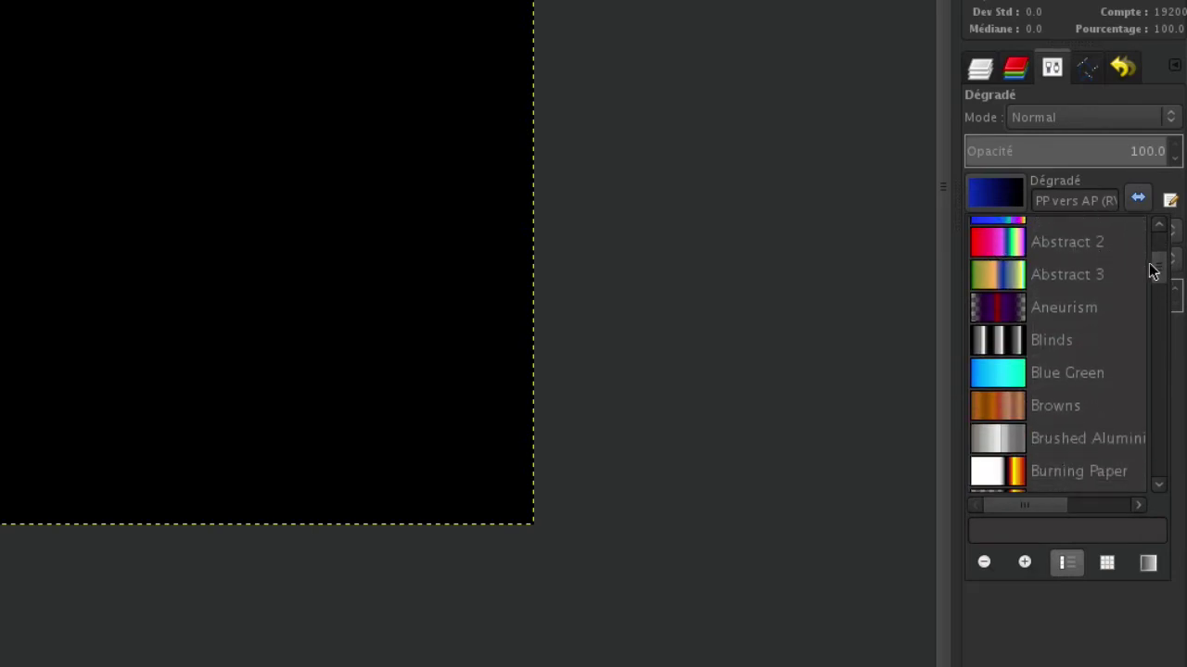
pyautogui.moveTo(1156, 265)
pyautogui.mouseDown()
pyautogui.moveTo(1168, 374)
pyautogui.moveTo(1166, 360)
pyautogui.mouseUp()
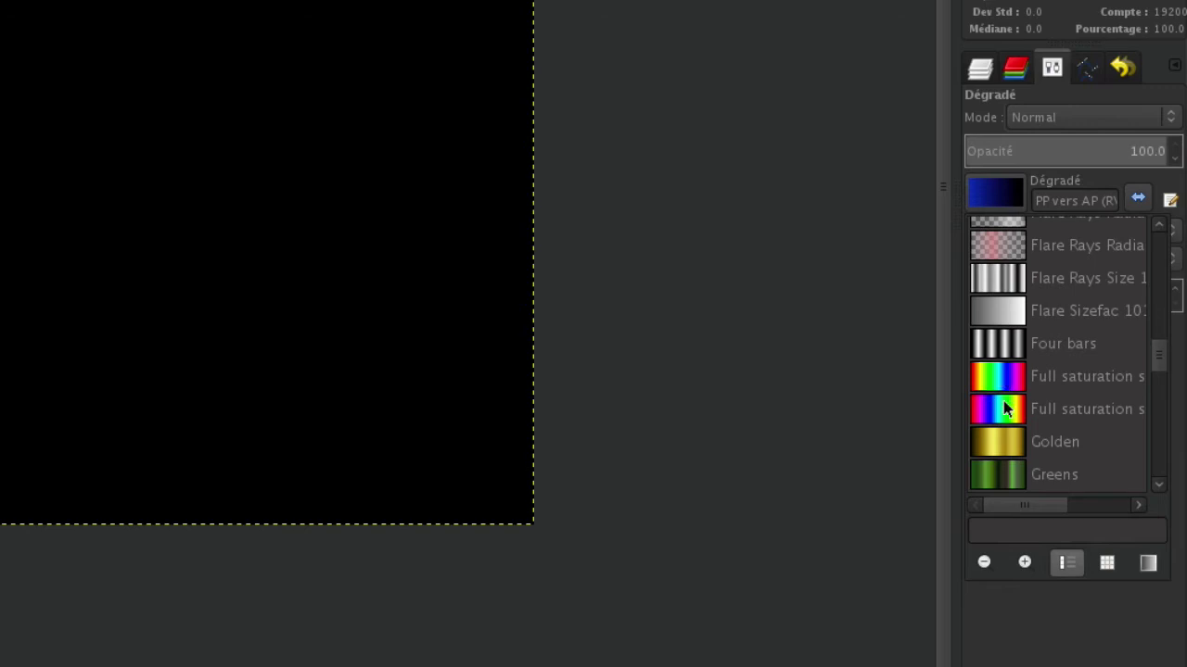
pyautogui.doubleClick(1005, 412)
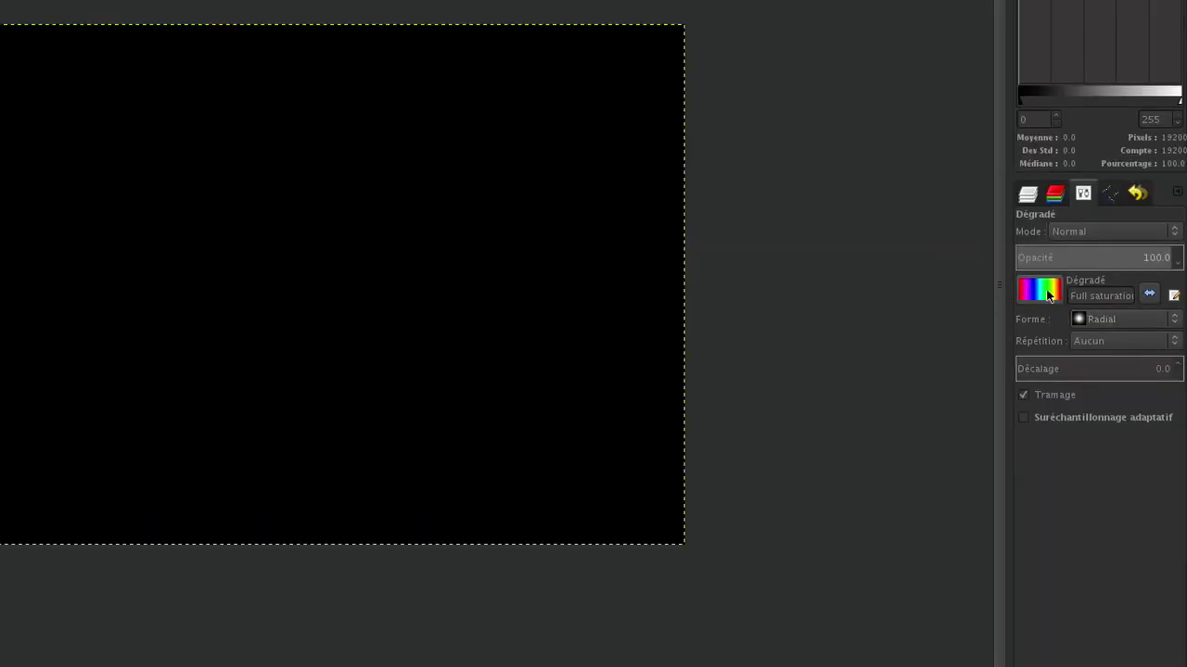
pyautogui.click(1116, 320)
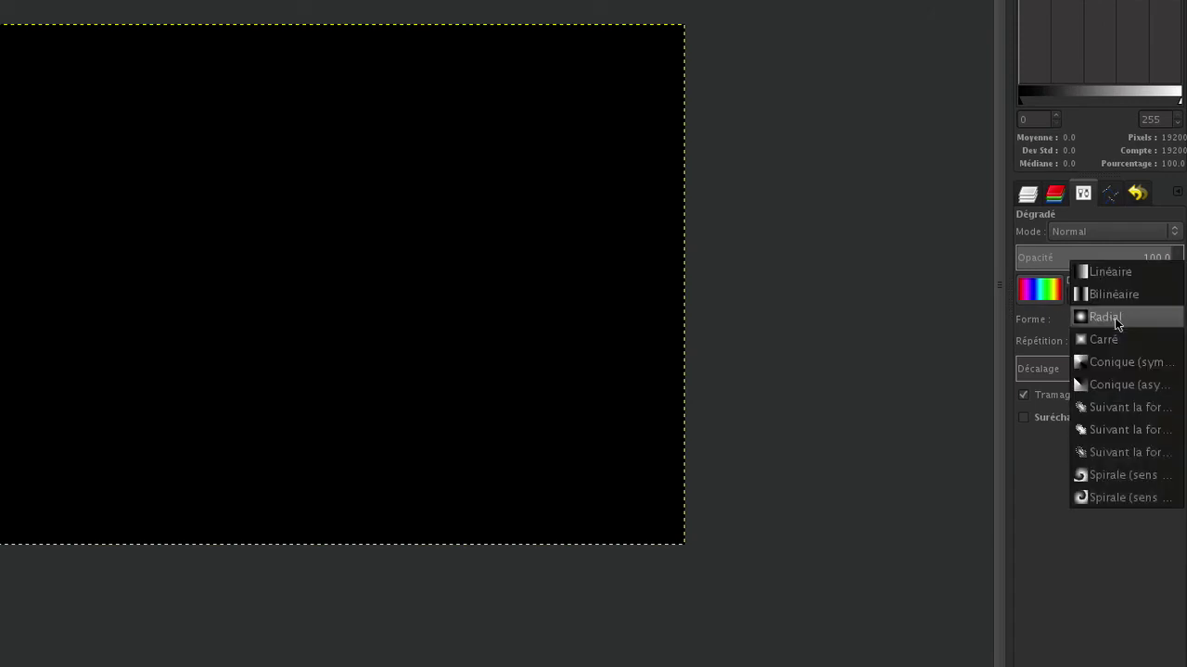
pyautogui.click(1112, 278)
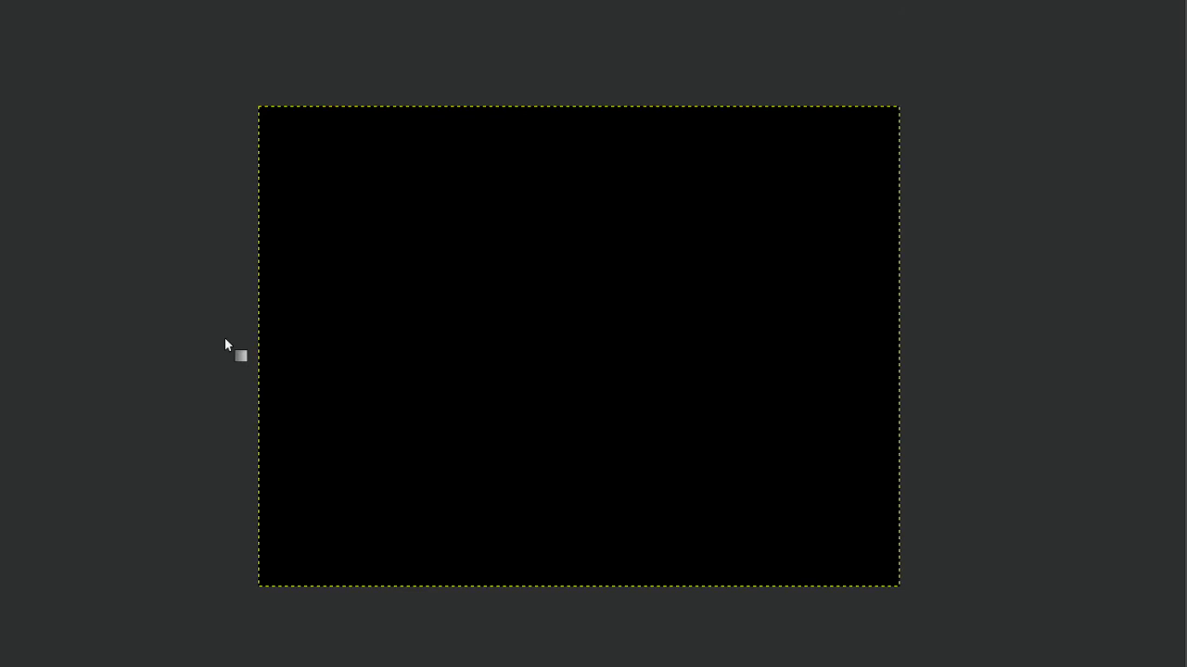
# Step: Draw a left-to-right rainbow gradient across the full width of the black layer
pyautogui.moveTo(224, 340); pyautogui.dragTo(938, 341)
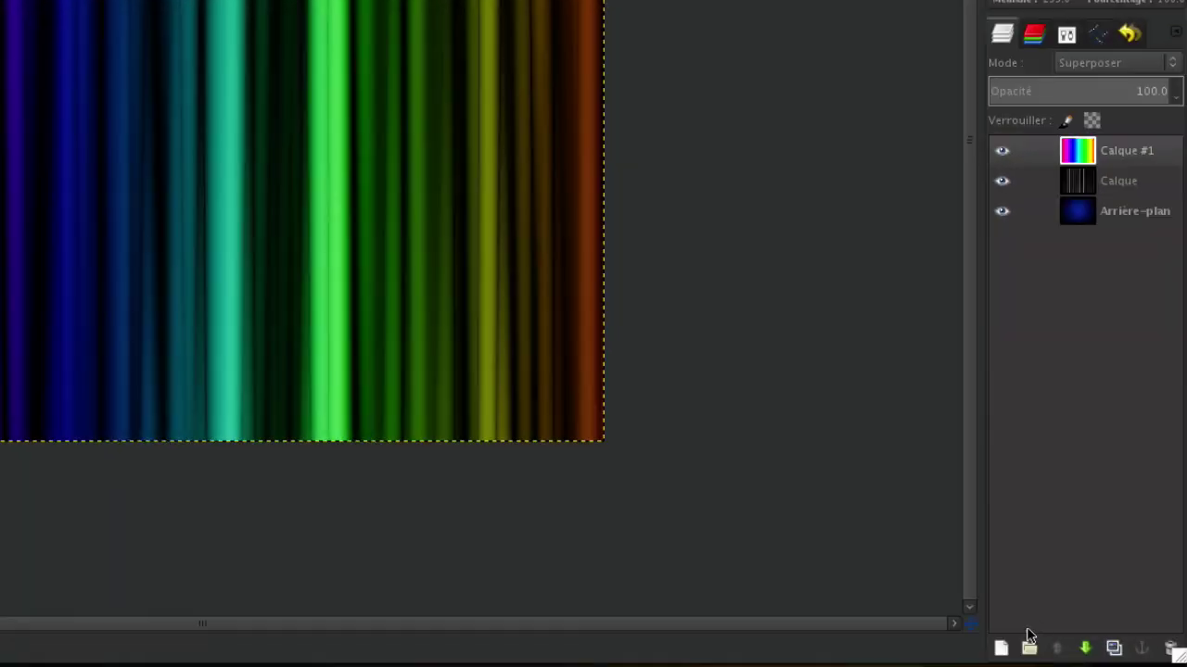
# Step: Duplicate the rainbow layer twice, then toggle Calque #3's visibility to compare the stripes
pyautogui.click(1114, 649)
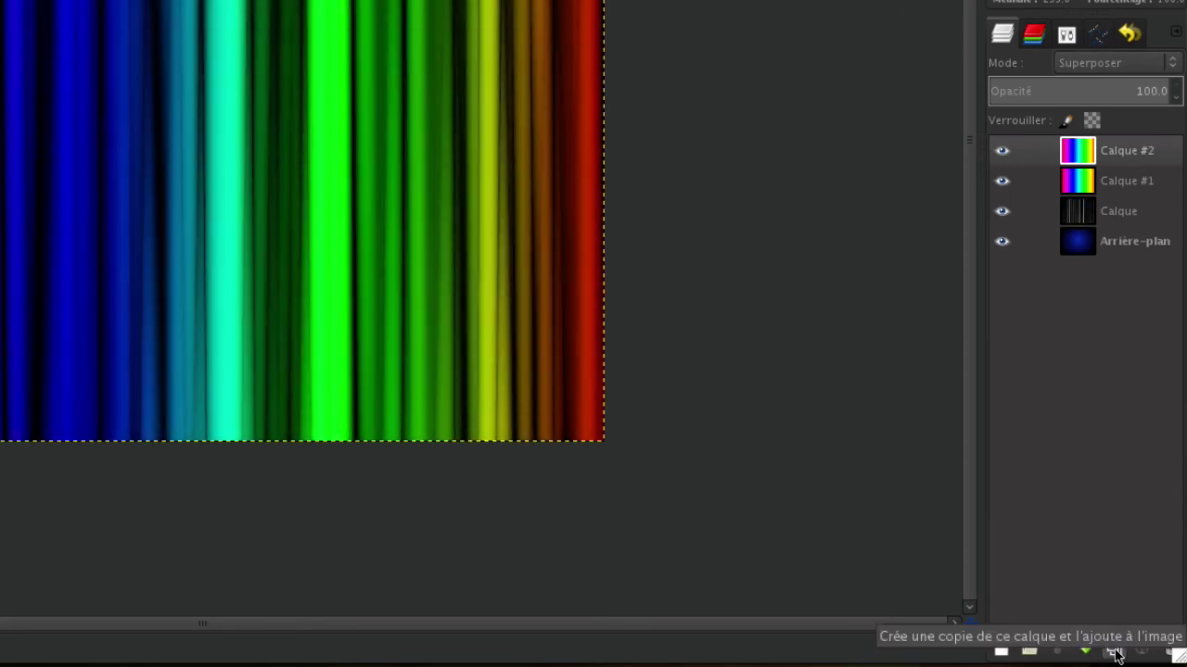
pyautogui.click(1113, 649)
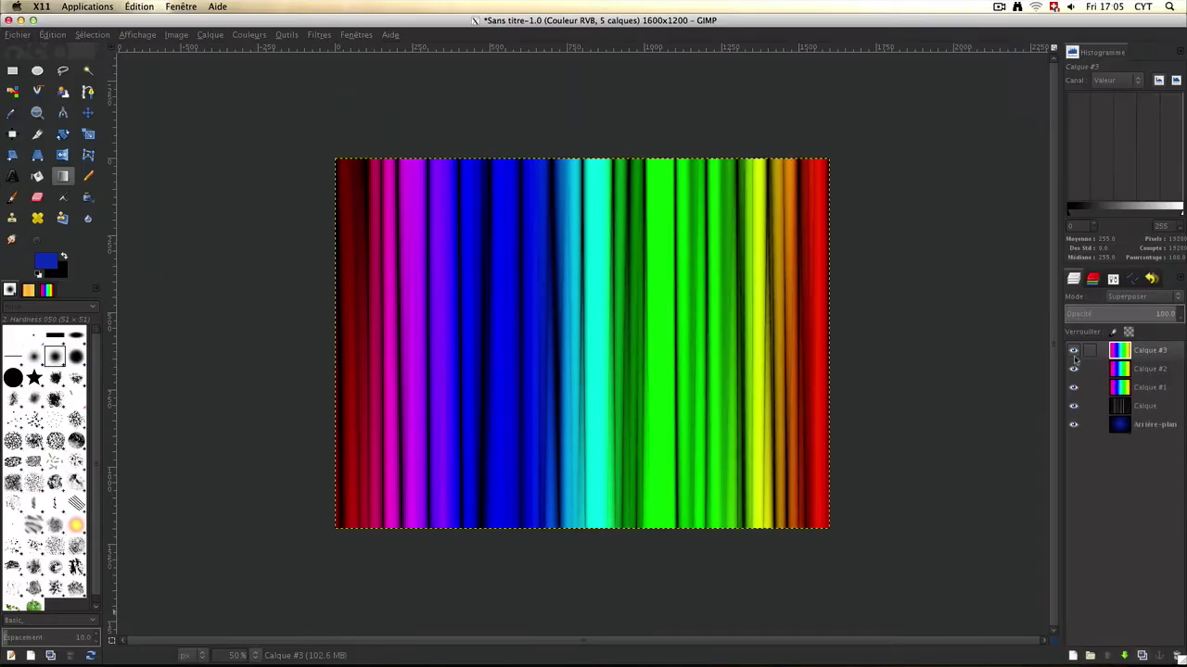
pyautogui.click(1073, 353)
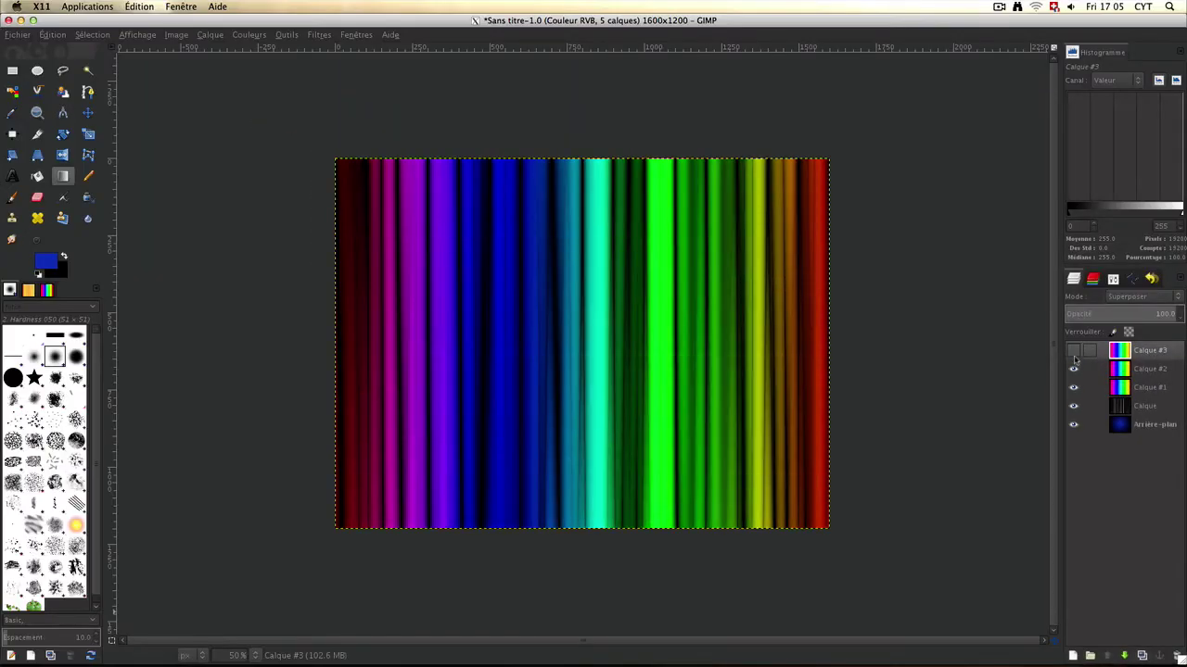
pyautogui.click(1073, 352)
pyautogui.click(1073, 352)
pyautogui.click(1073, 356)
pyautogui.click(1073, 356)
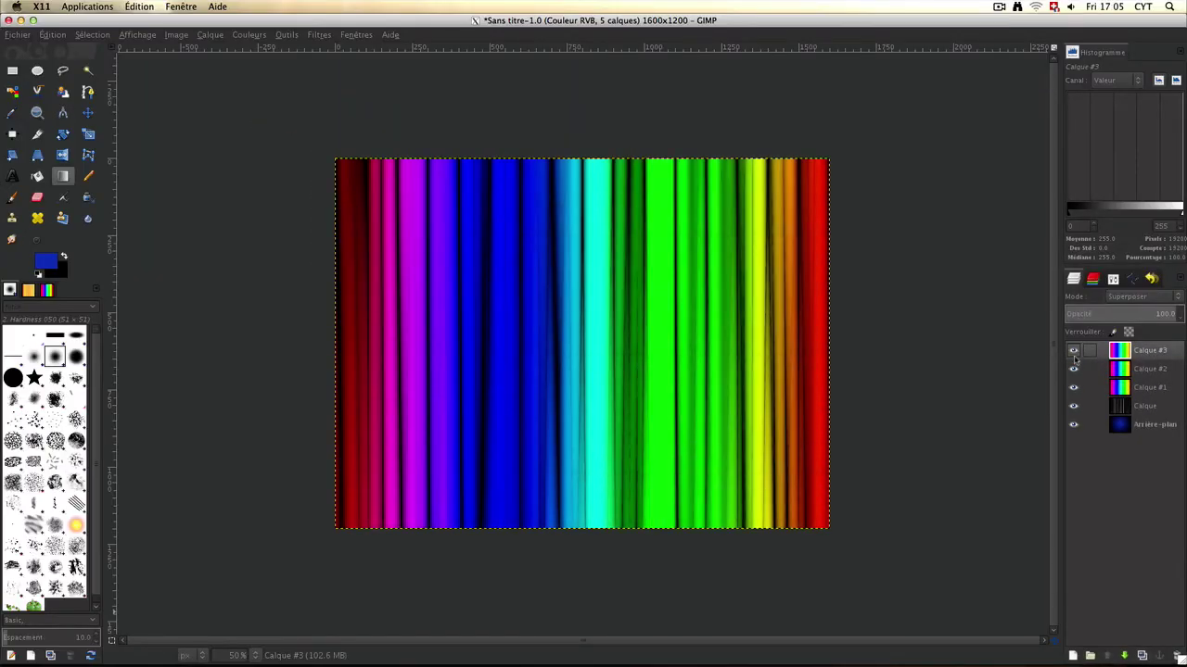
pyautogui.click(1074, 356)
pyautogui.click(1074, 356)
# Step: Hide the Calque #3 layer and delete it
pyautogui.click(1074, 352)
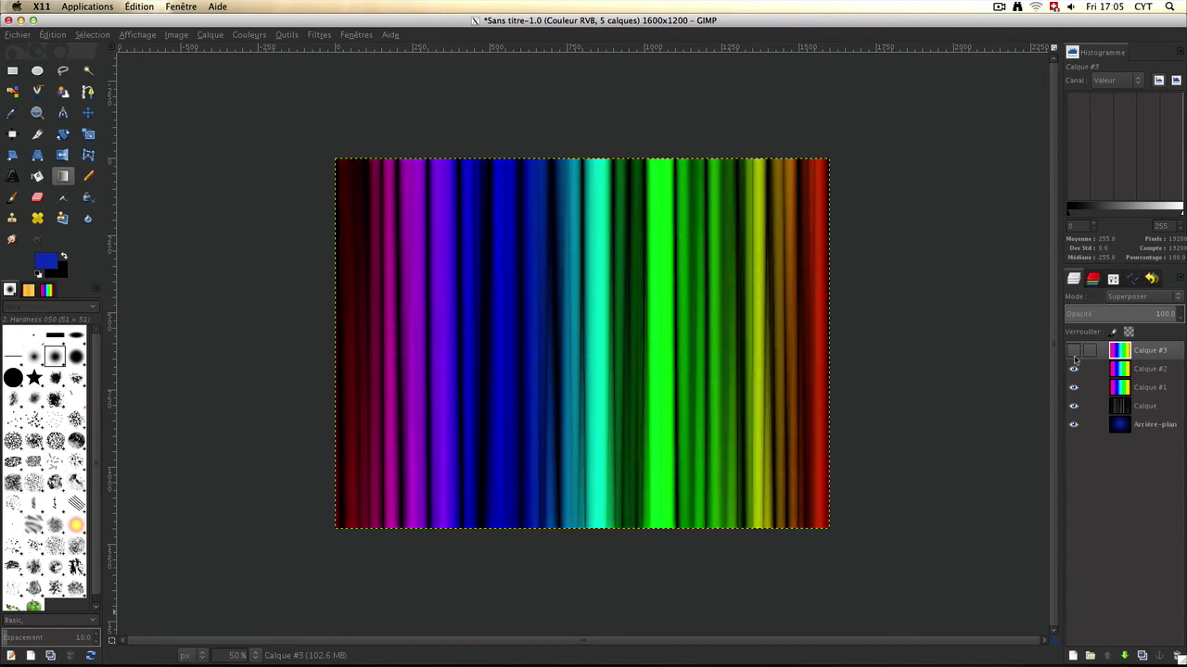
pyautogui.doubleClick(1154, 349)
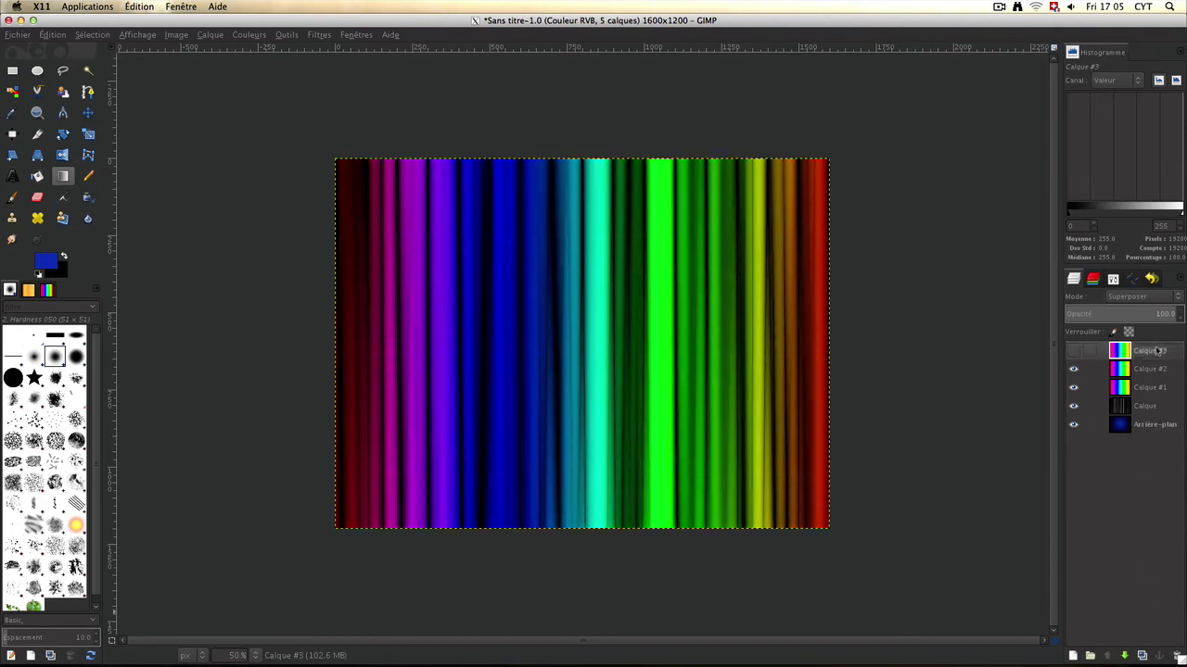
pyautogui.click(1177, 655)
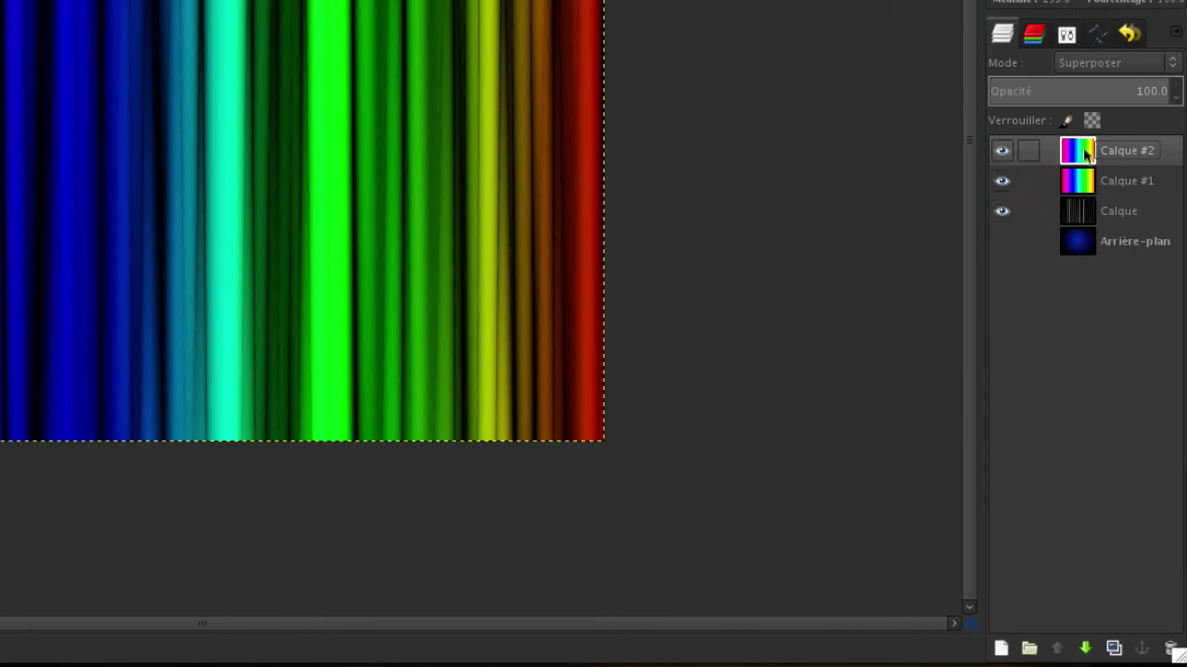
# Step: Merge the visible stripe layers into one with Fusionner les calques visibles
pyautogui.rightClick(1072, 215)
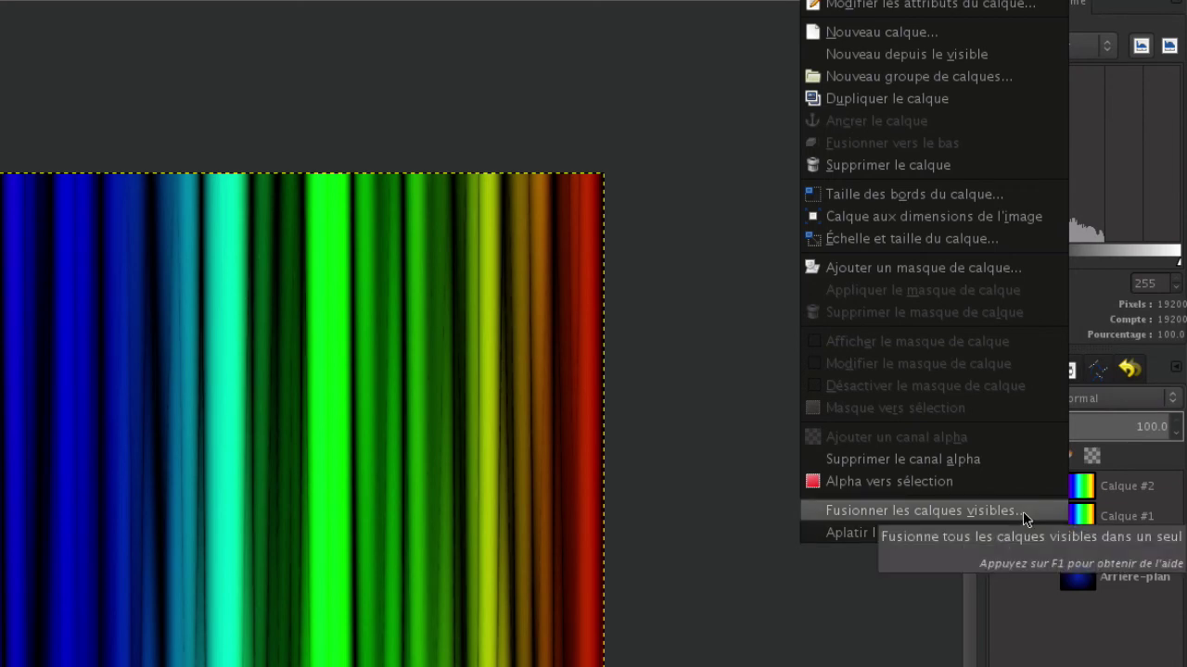
pyautogui.click(1023, 513)
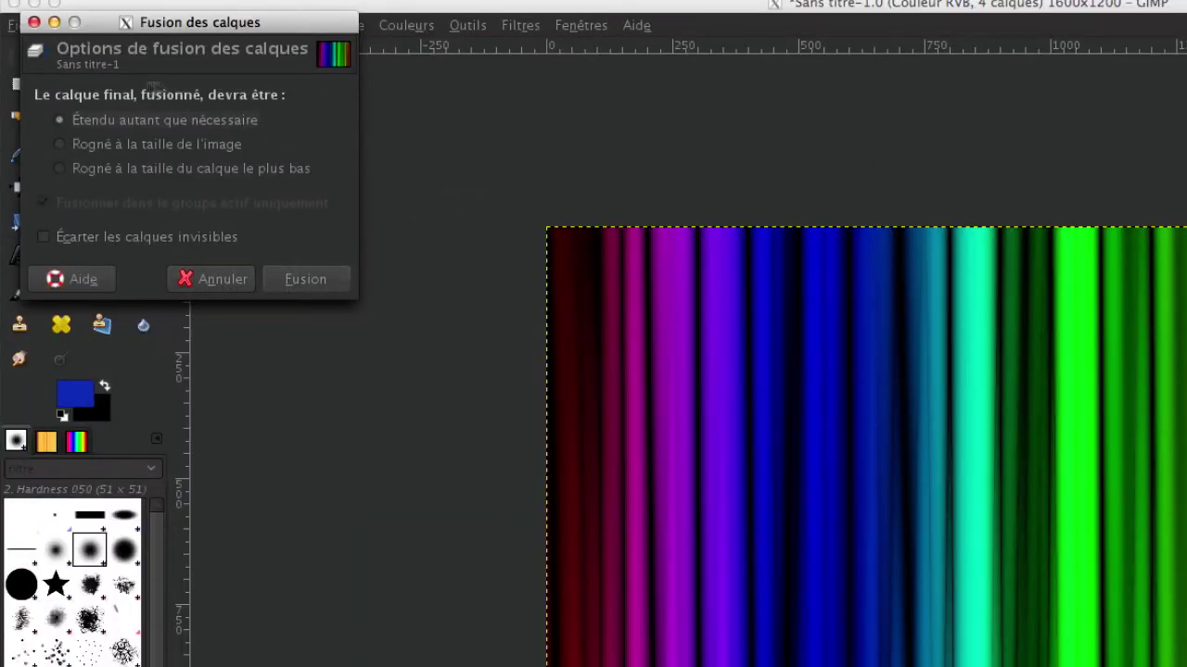
pyautogui.click(324, 278)
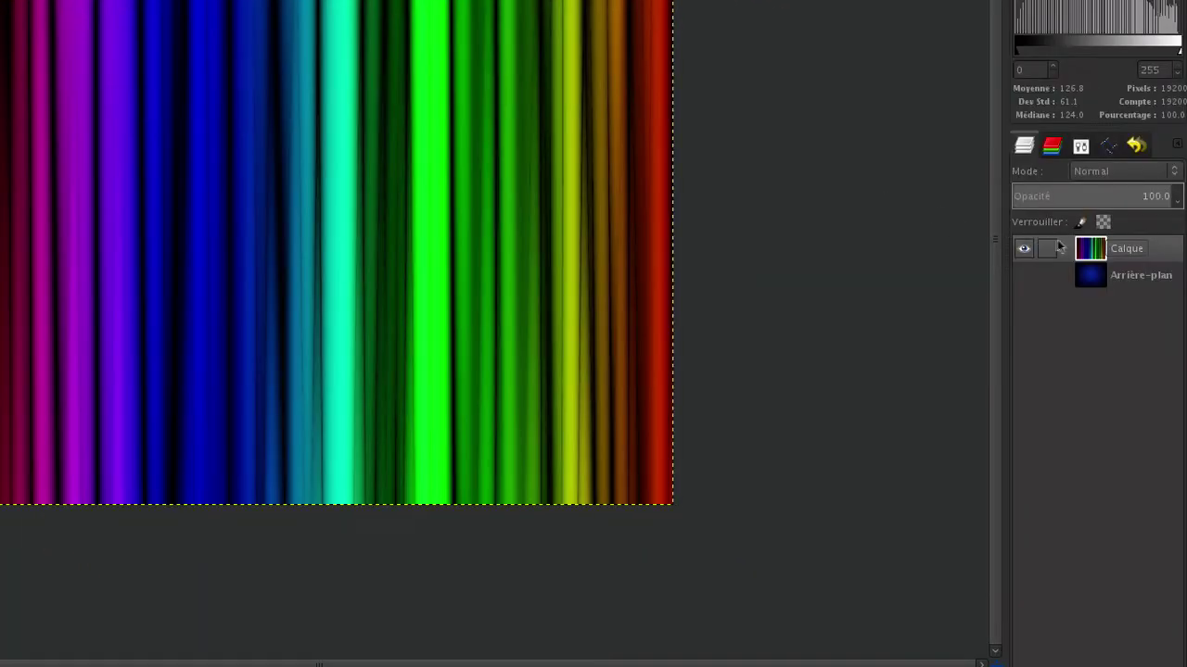
# Step: Make the Arrière-plan background visible again and confirm the merged layer's name Calque
pyautogui.click(1026, 250)
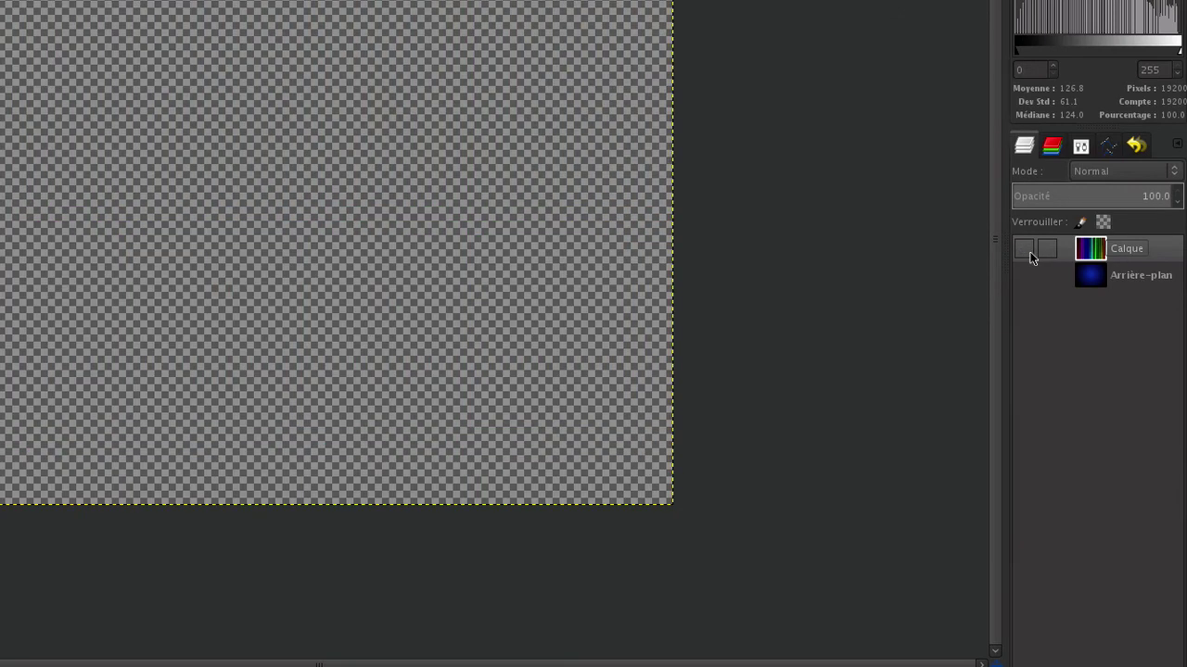
pyautogui.click(1025, 250)
pyautogui.click(1026, 276)
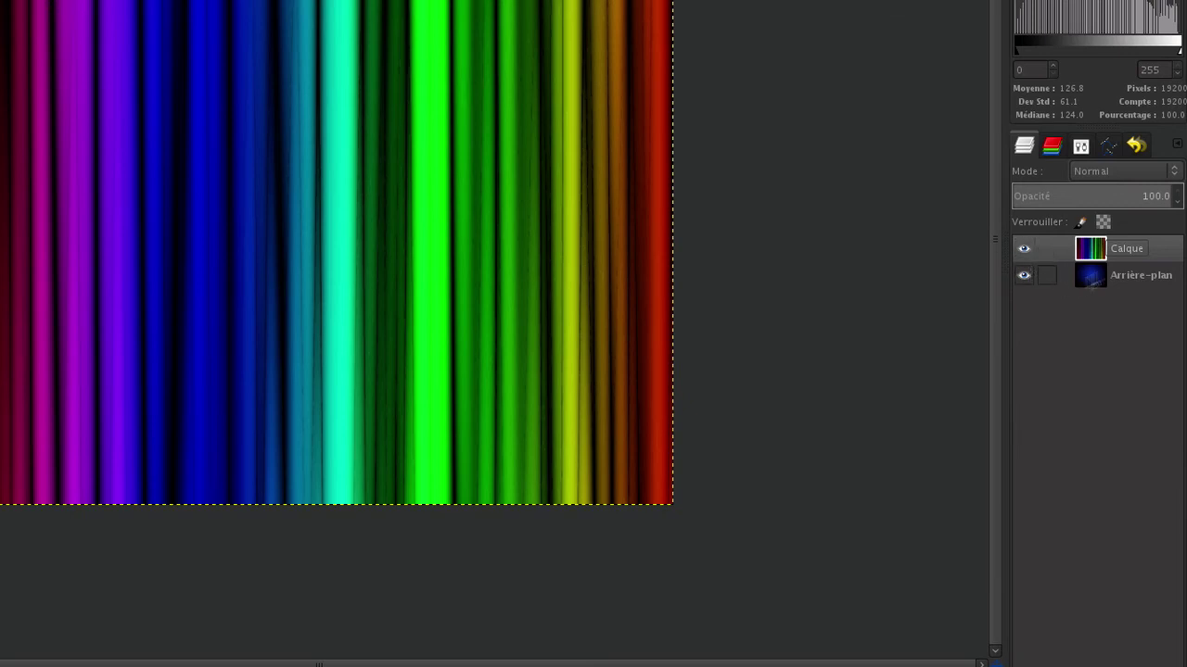
pyautogui.click(1089, 280)
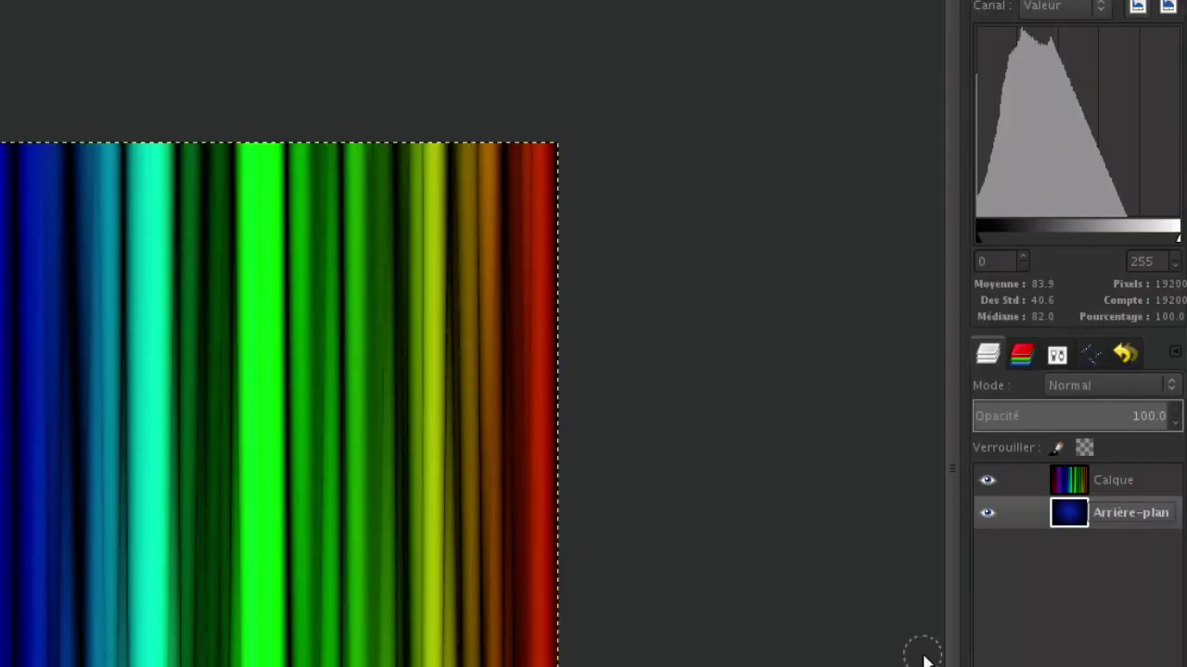
pyautogui.click(1140, 480)
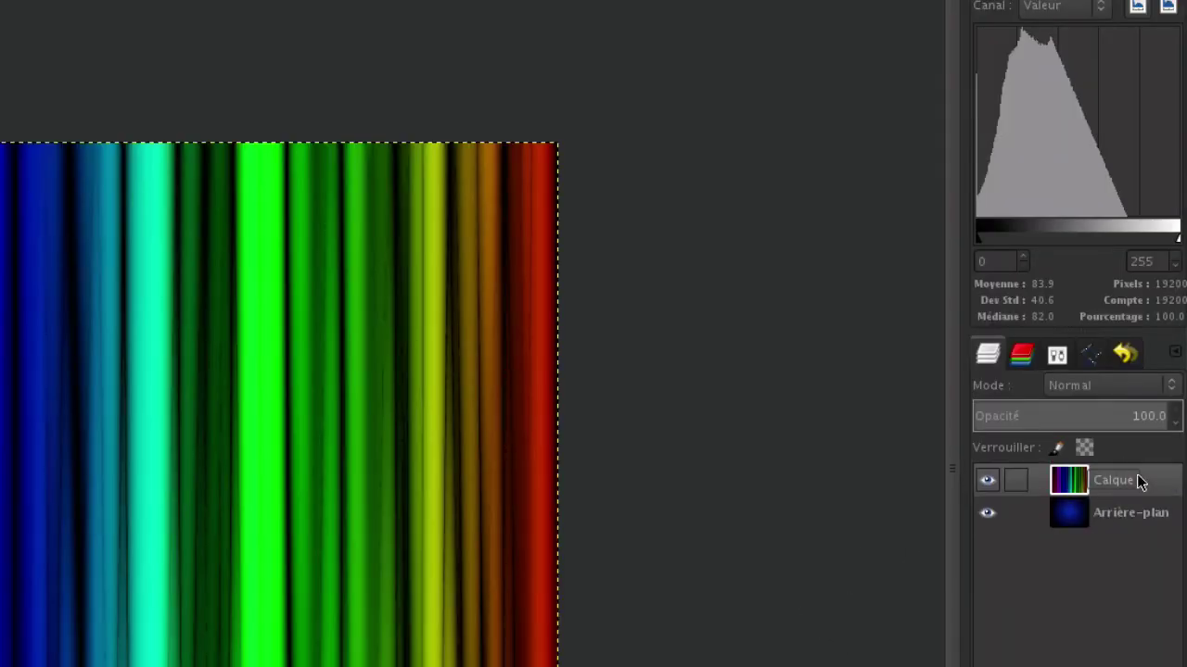
pyautogui.doubleClick(1162, 478)
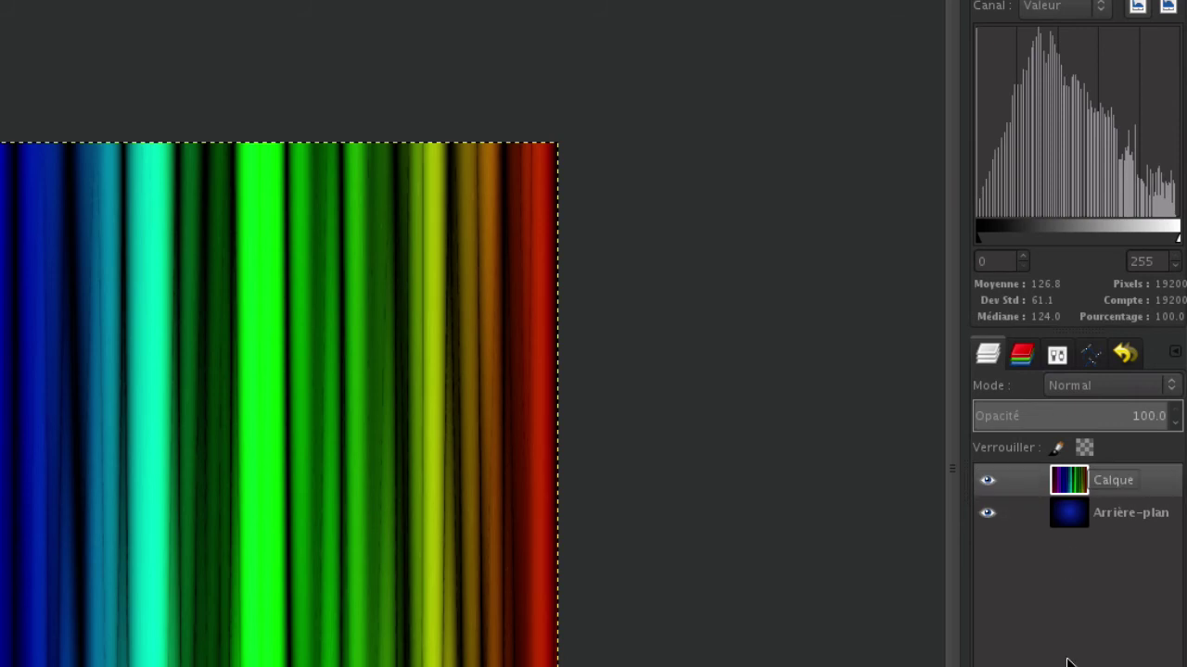
pyautogui.press('Return')
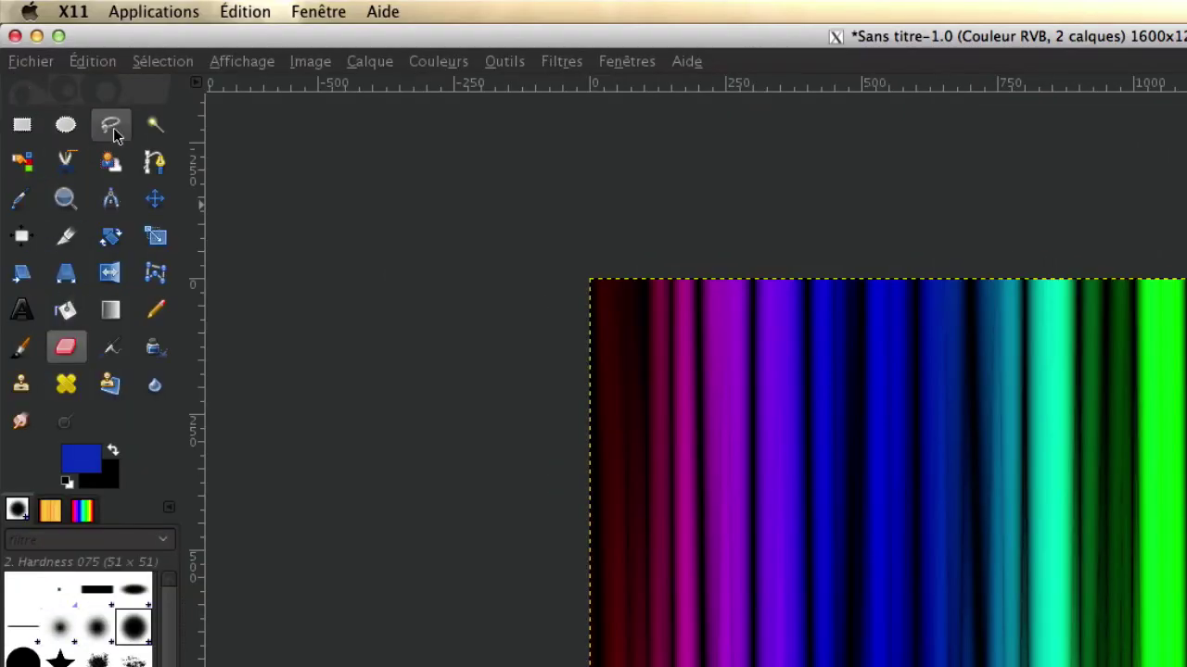
# Step: Draw a first freehand cloud-shaped selection with the Free Select tool
pyautogui.click(111, 124)
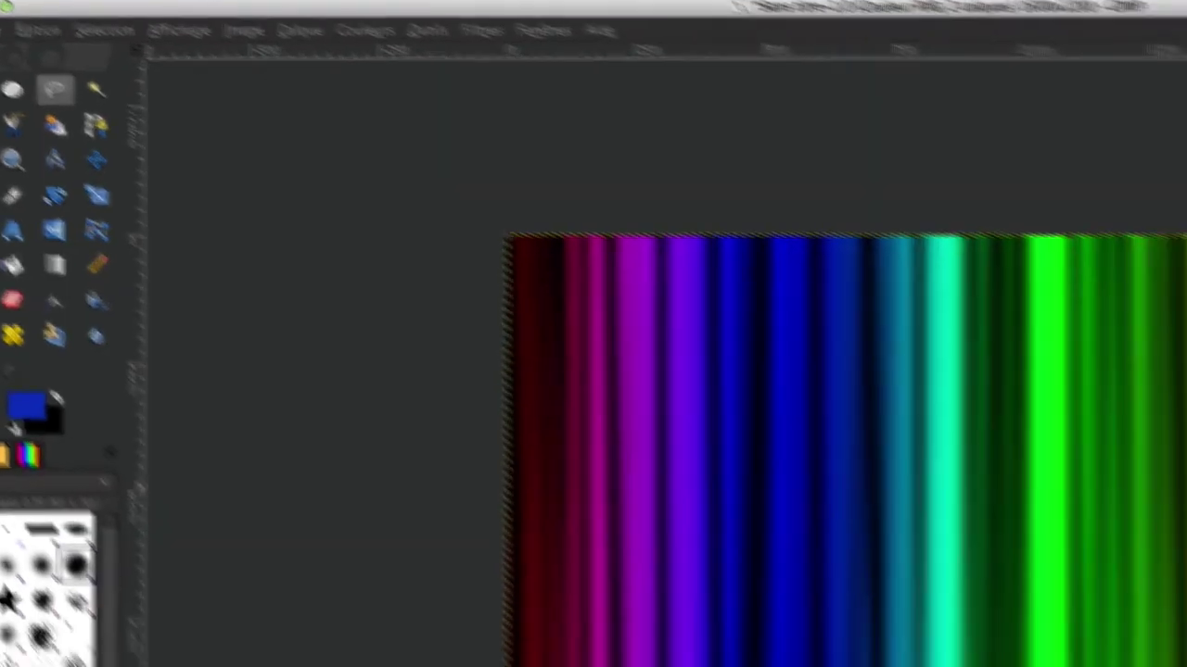
pyautogui.moveTo(876, 304)
pyautogui.mouseDown()
pyautogui.moveTo(443, 236)
pyautogui.moveTo(364, 278)
pyautogui.mouseUp()
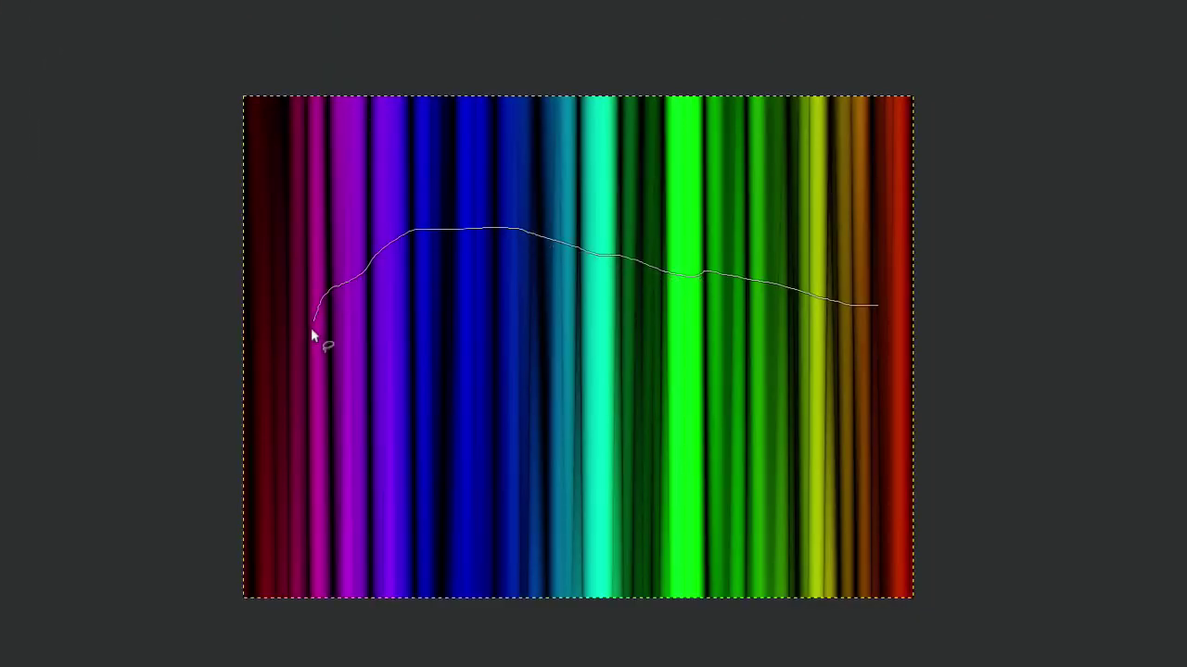
pyautogui.moveTo(312, 334)
pyautogui.mouseDown()
pyautogui.moveTo(297, 411)
pyautogui.moveTo(403, 439)
pyautogui.moveTo(522, 437)
pyautogui.moveTo(654, 463)
pyautogui.moveTo(776, 439)
pyautogui.moveTo(859, 374)
pyautogui.mouseUp()
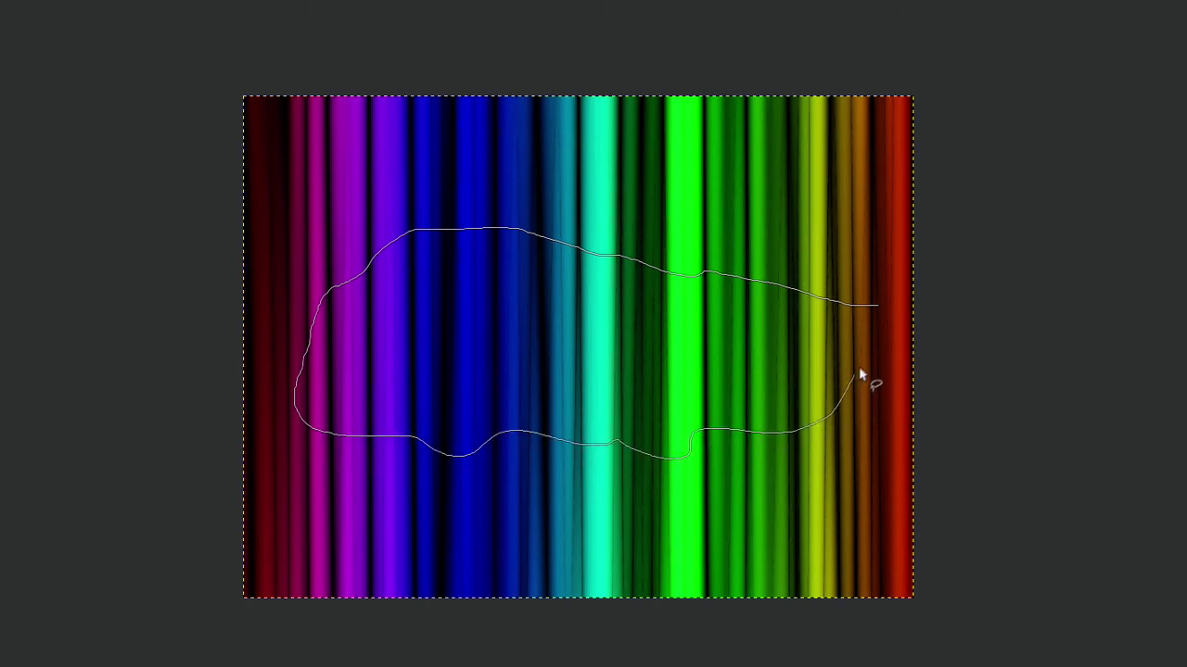
pyautogui.click(877, 306)
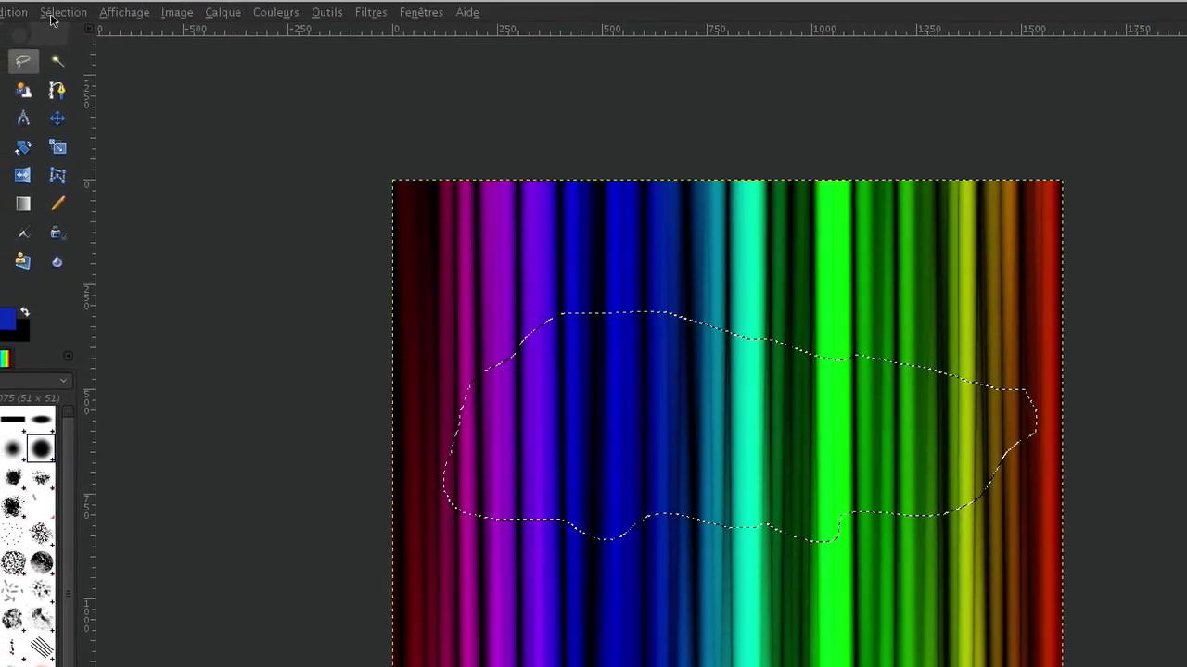
# Step: Undo that selection and redraw a closed cloud outline across the middle stripes
pyautogui.click(52, 34)
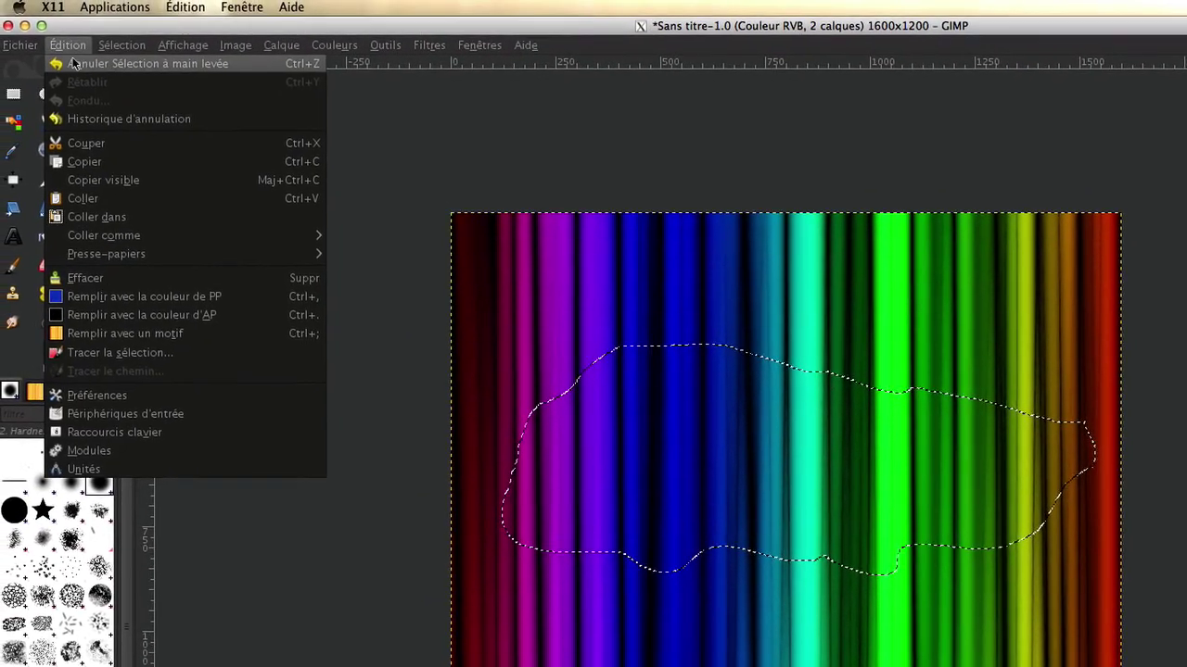
pyautogui.click(112, 52)
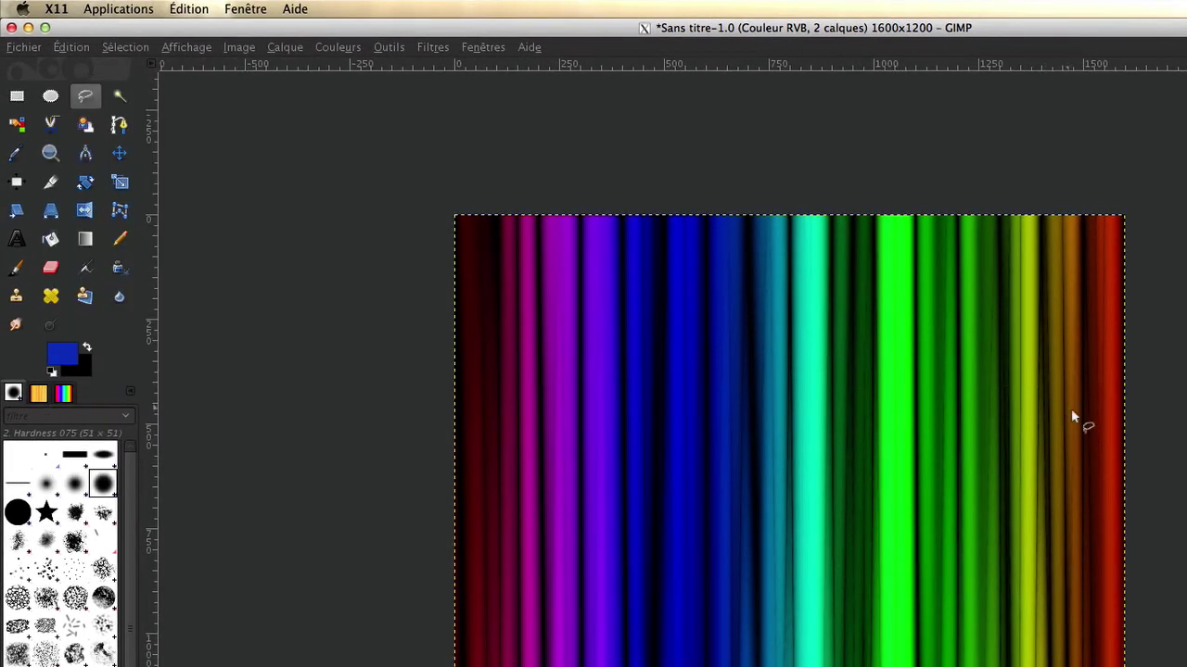
pyautogui.moveTo(1025, 394)
pyautogui.mouseDown()
pyautogui.moveTo(655, 416)
pyautogui.moveTo(588, 451)
pyautogui.moveTo(539, 504)
pyautogui.mouseUp()
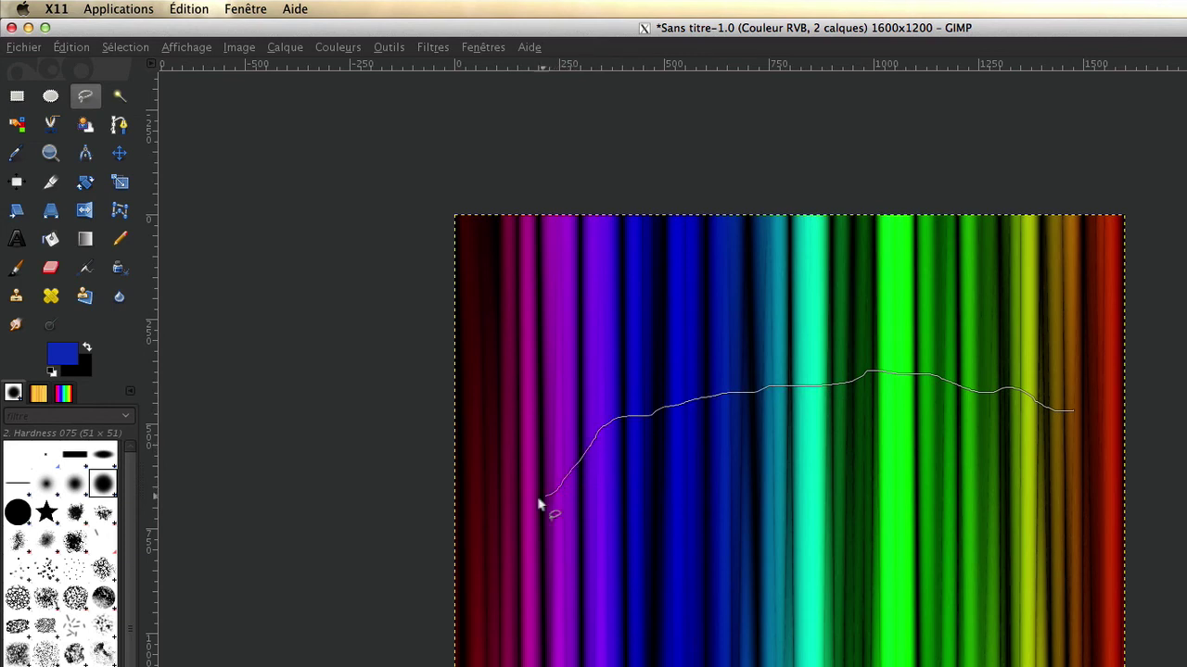
pyautogui.moveTo(545, 598)
pyautogui.mouseDown()
pyautogui.moveTo(639, 564)
pyautogui.moveTo(850, 551)
pyautogui.moveTo(1078, 458)
pyautogui.mouseUp()
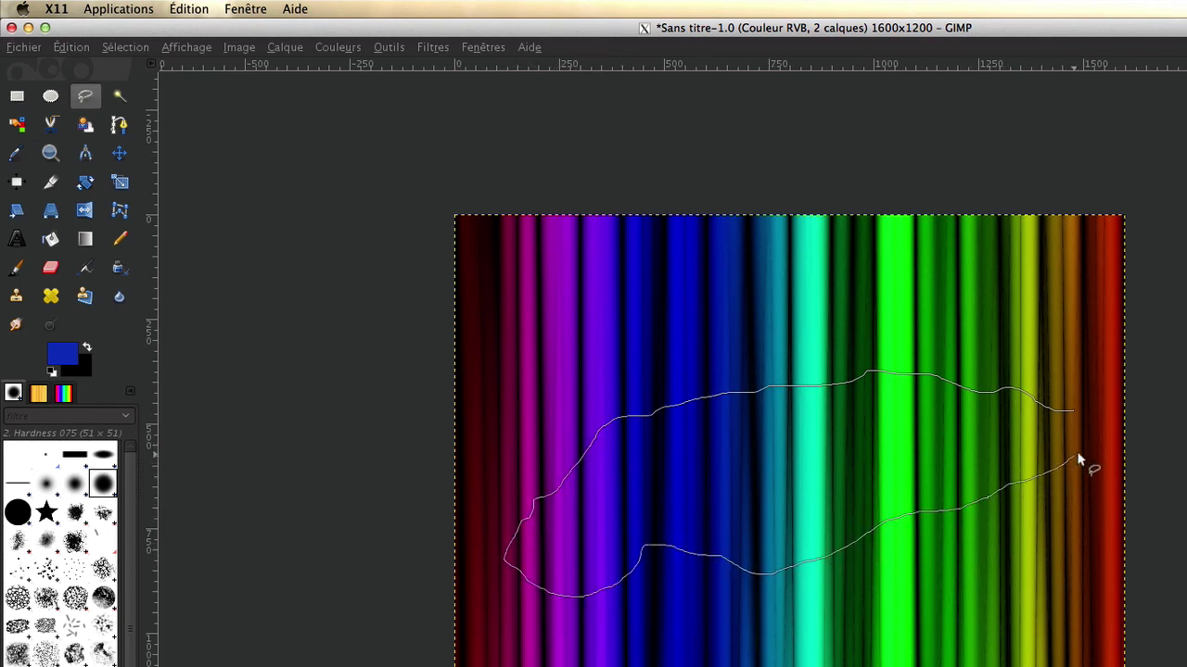
pyautogui.moveTo(1071, 414); pyautogui.dragTo(1071, 408)
pyautogui.click(1071, 410)
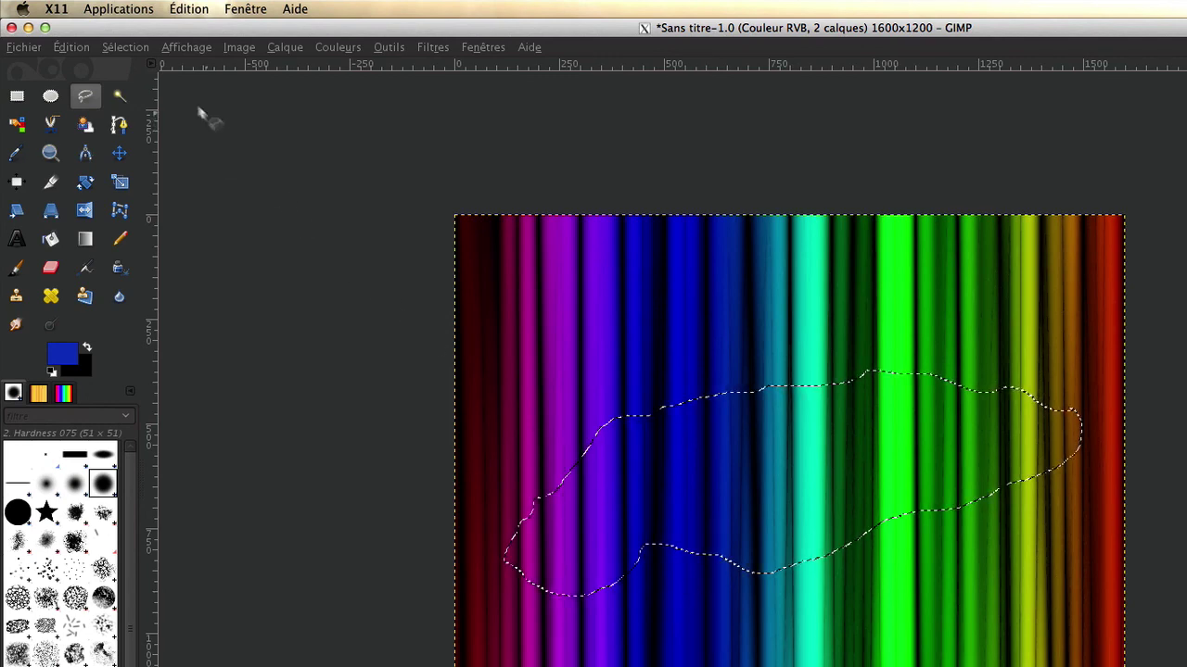
# Step: Feather the cloud selection by 15 mm using Sélection > Adoucir
pyautogui.click(125, 47)
pyautogui.click(155, 196)
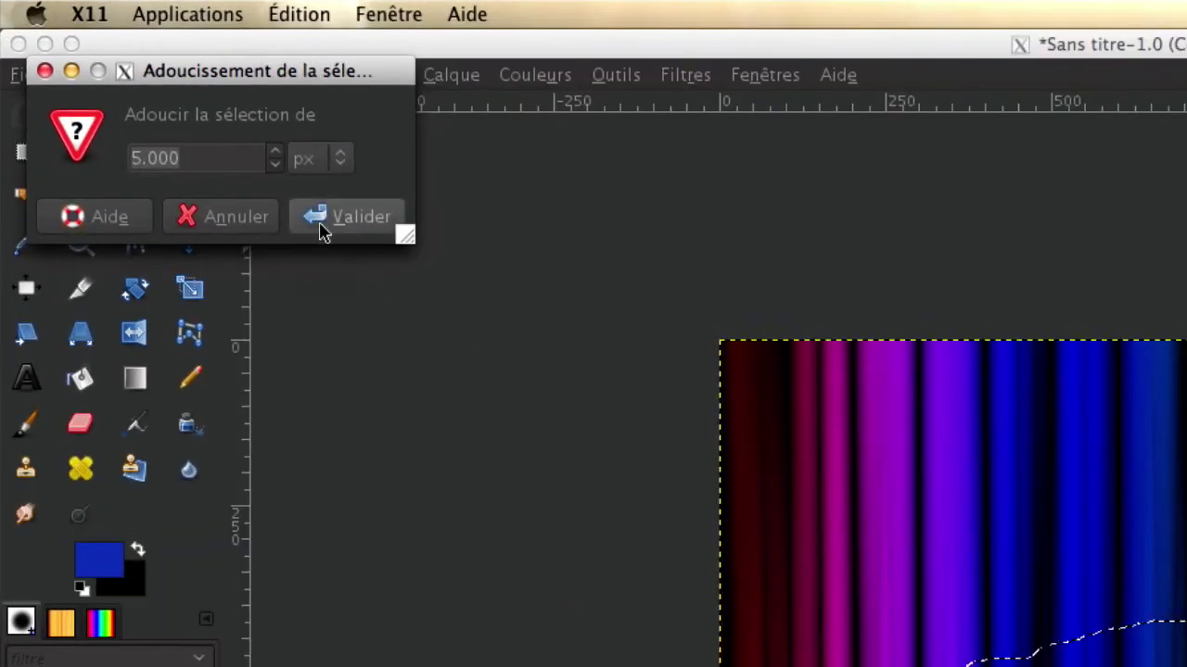
pyautogui.click(341, 165)
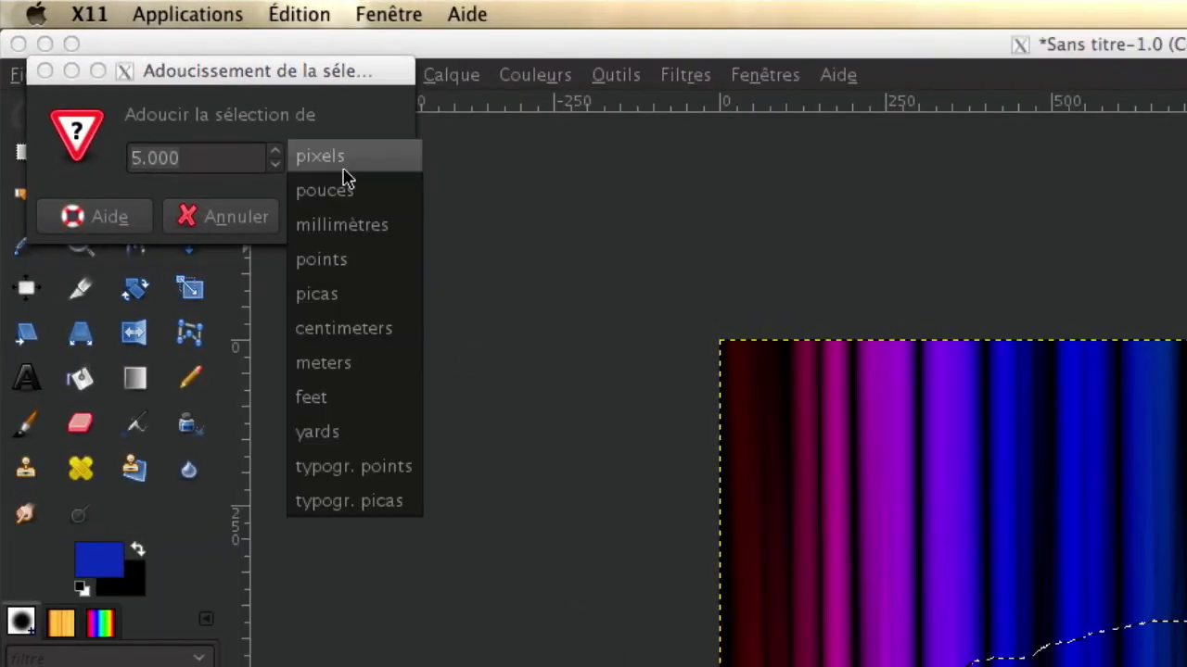
pyautogui.click(354, 226)
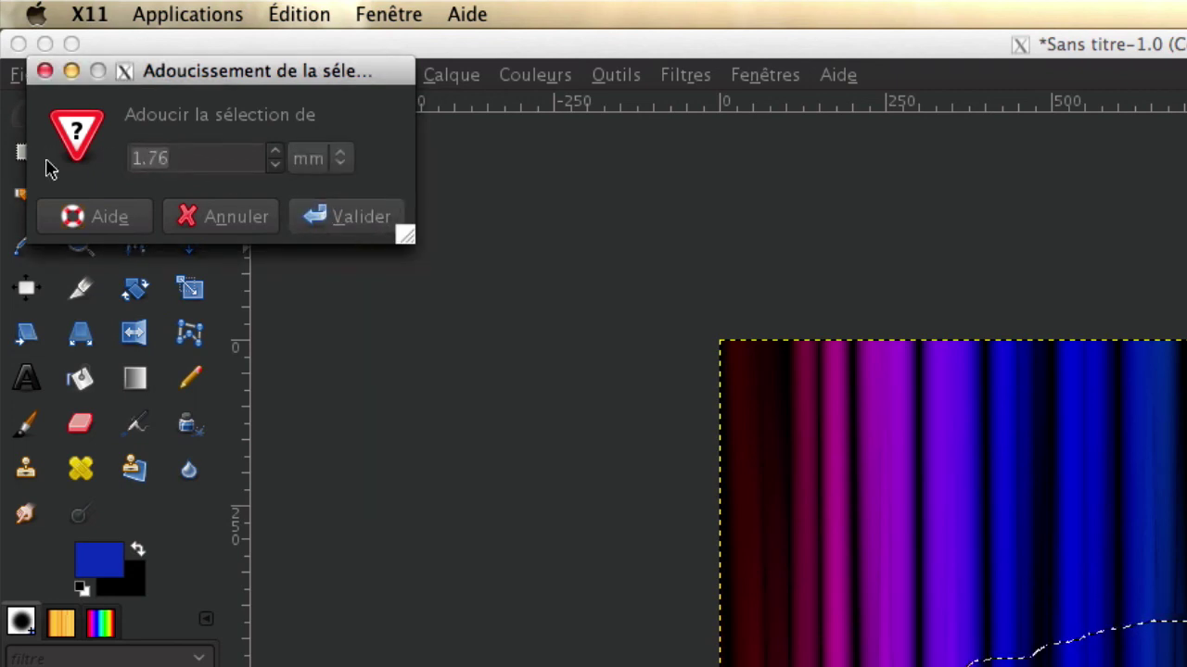
pyautogui.write('15')
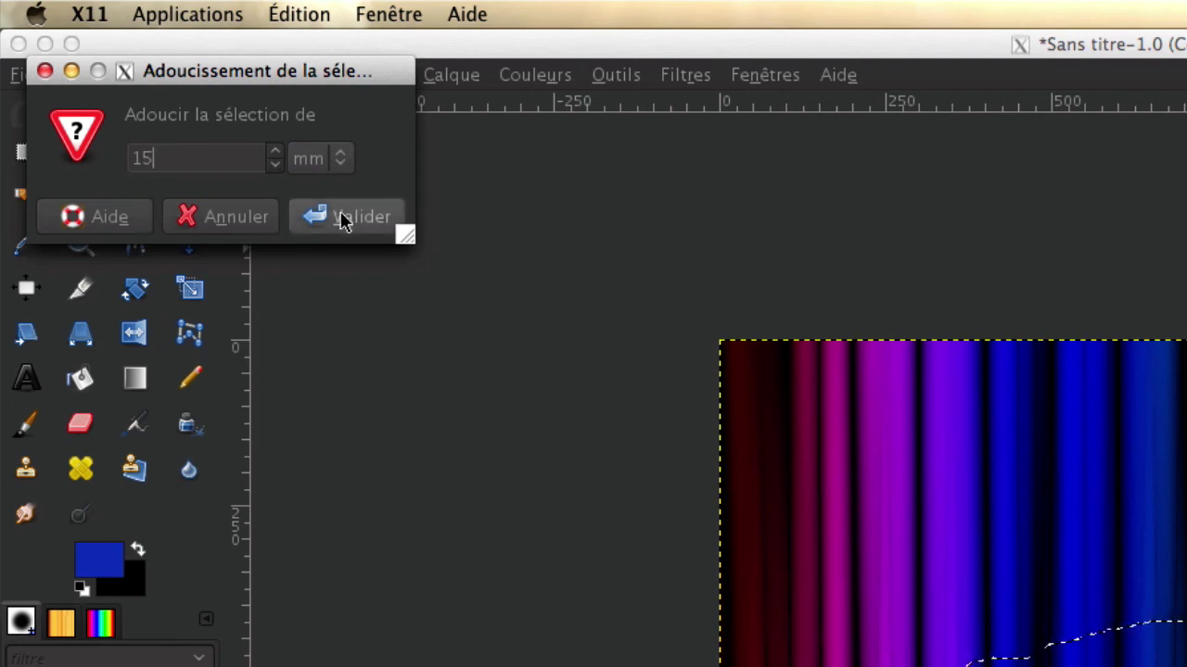
pyautogui.click(340, 218)
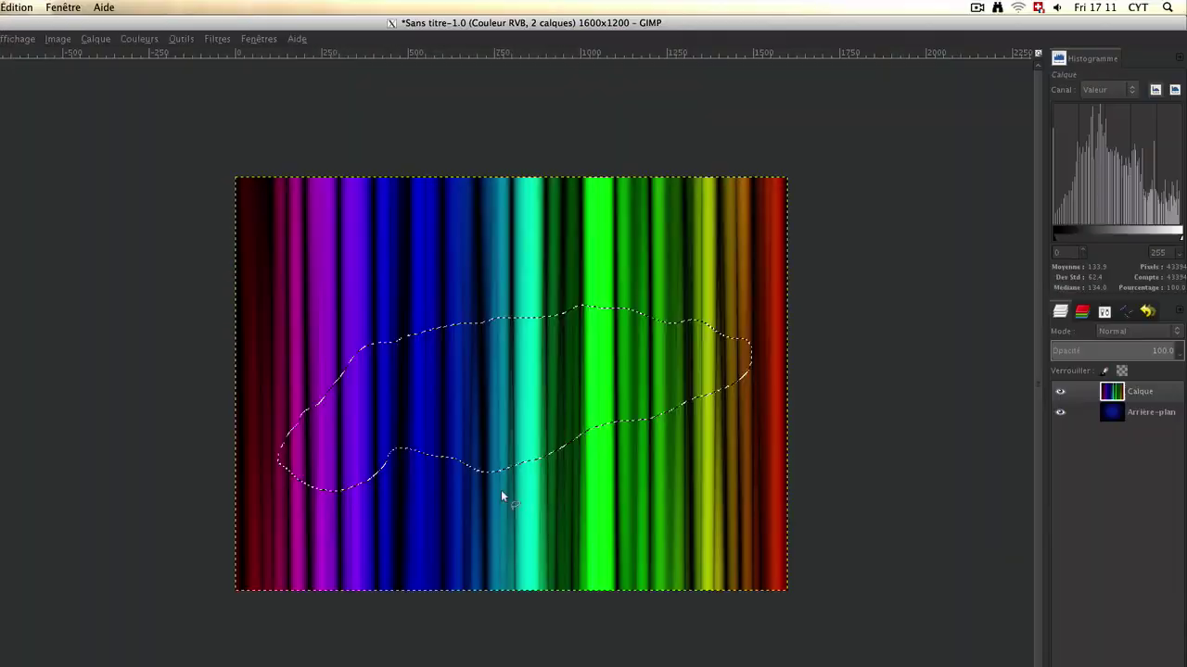
# Step: Add a layer mask based on the selection to the stripes layer
pyautogui.rightClick(1115, 397)
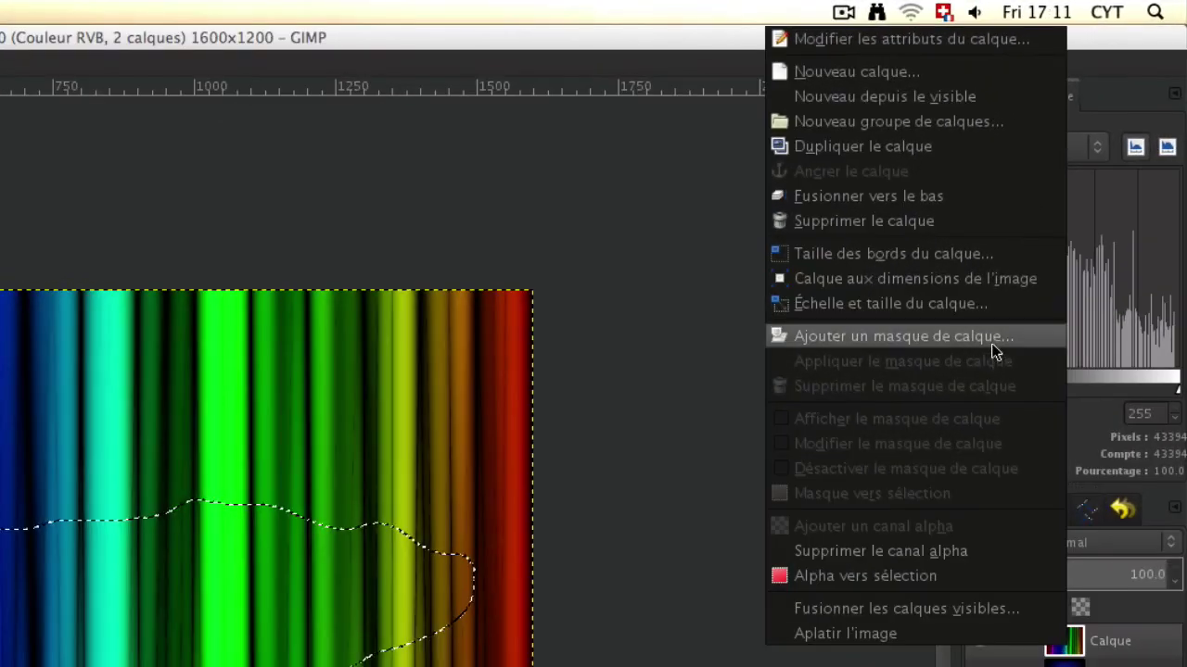
pyautogui.click(991, 343)
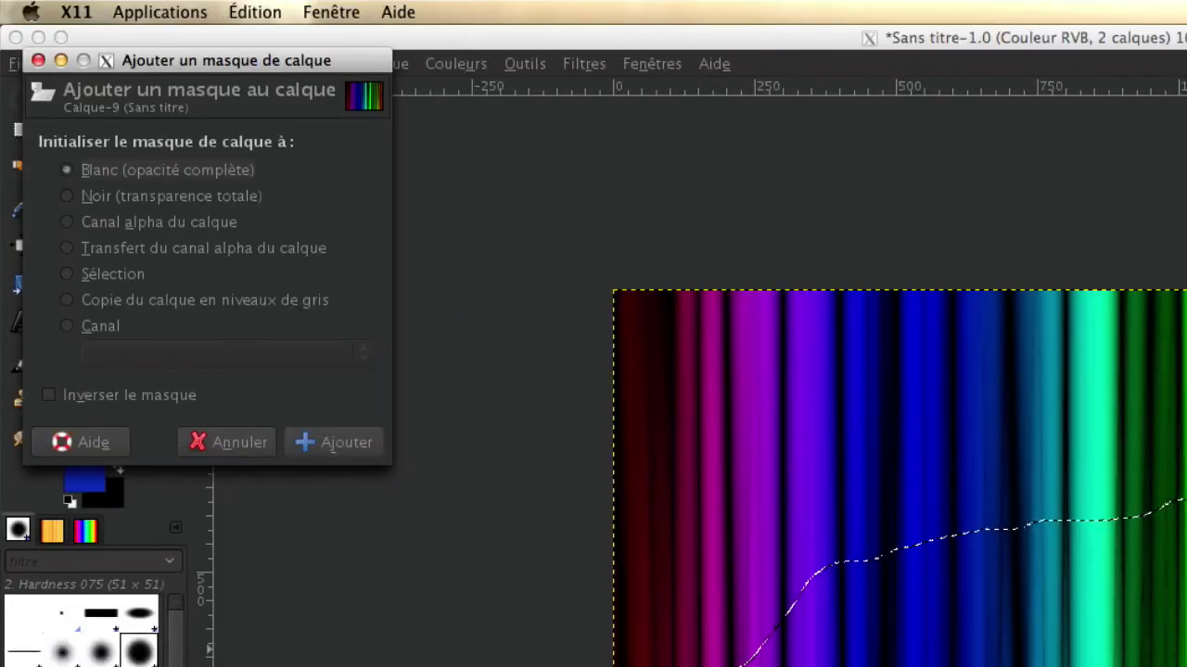
pyautogui.click(65, 274)
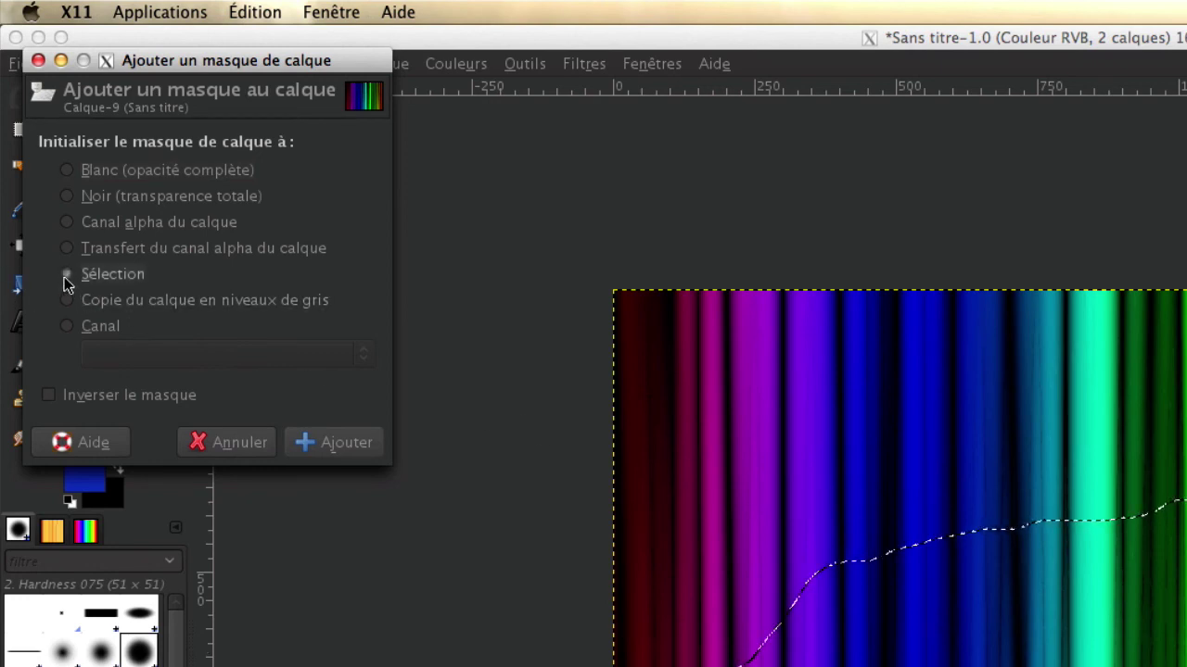
pyautogui.click(315, 447)
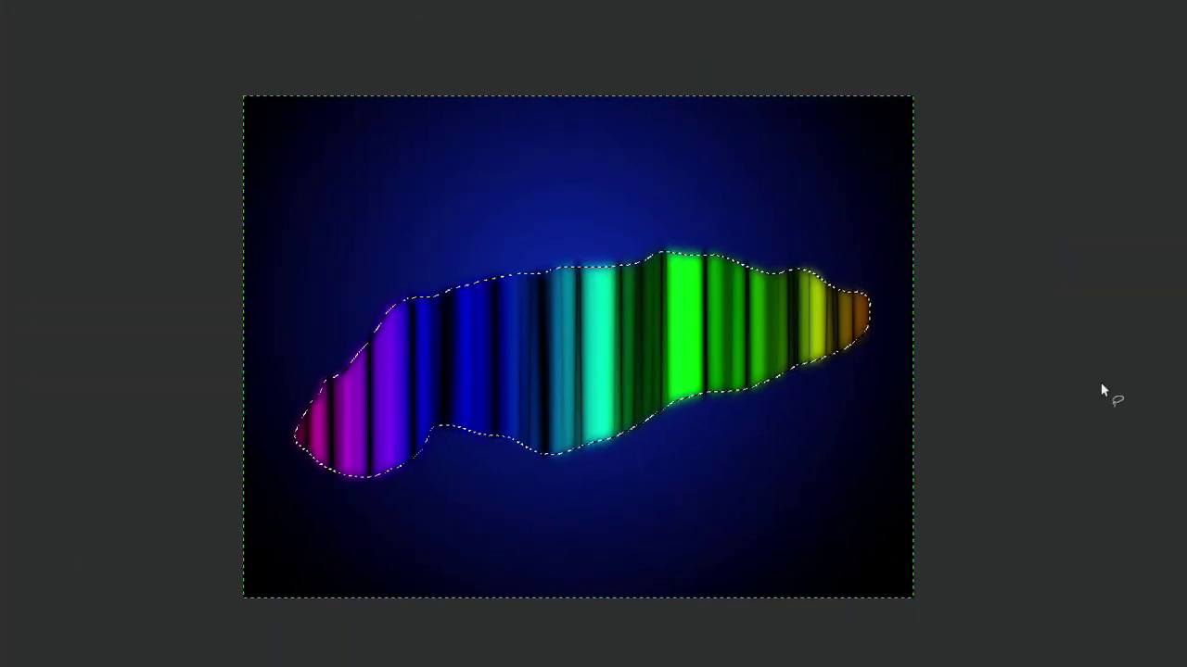
# Step: Clear the selection outline and stray freehand points to reveal the soft-edged cloud
pyautogui.click(1100, 384)
pyautogui.click(1099, 438)
pyautogui.click(1065, 416)
pyautogui.click(1099, 385)
pyautogui.click(1100, 386)
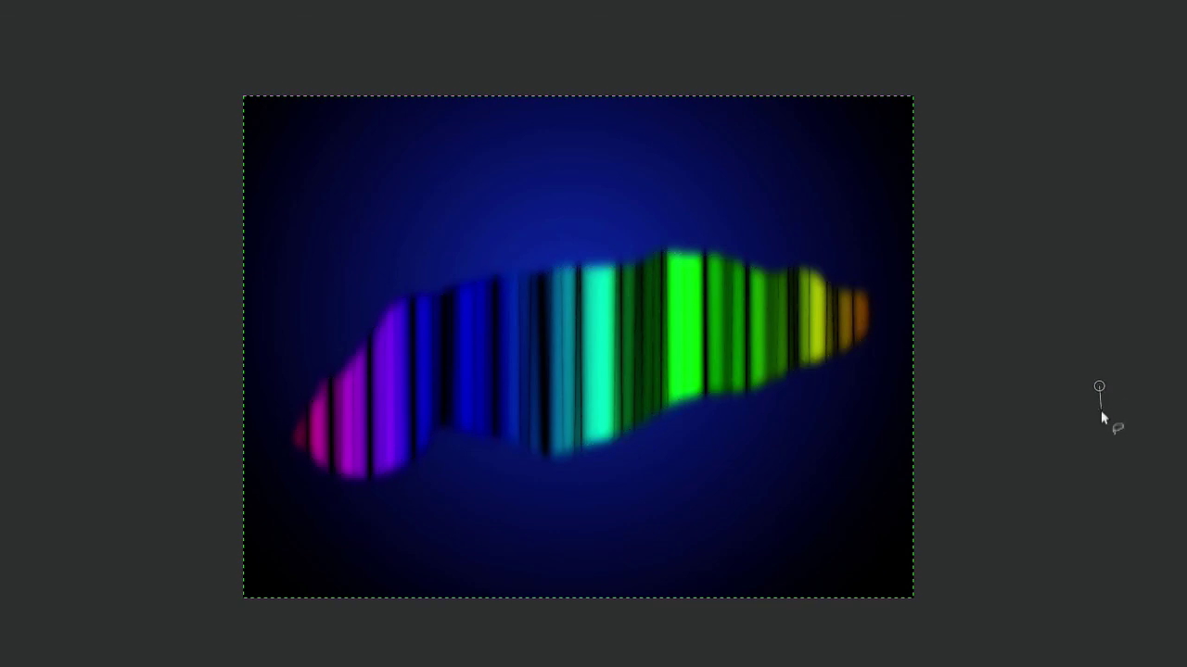
pyautogui.press('Escape')
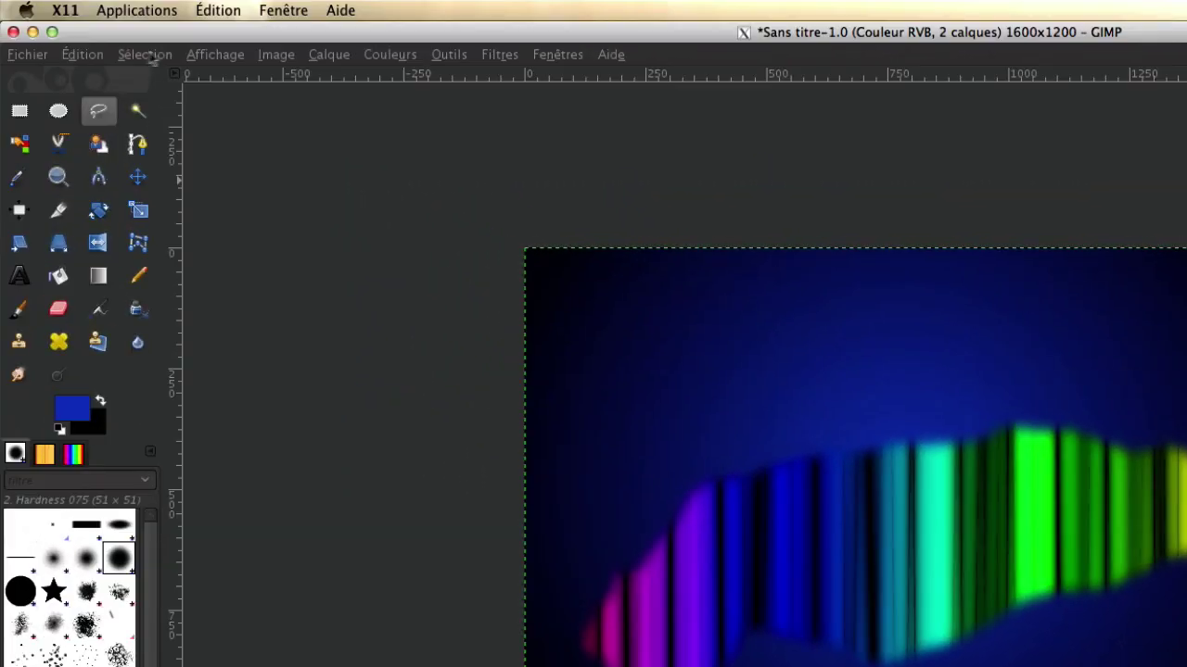
# Step: Select the whole image and return to the rectangle selection tool
pyautogui.click(145, 55)
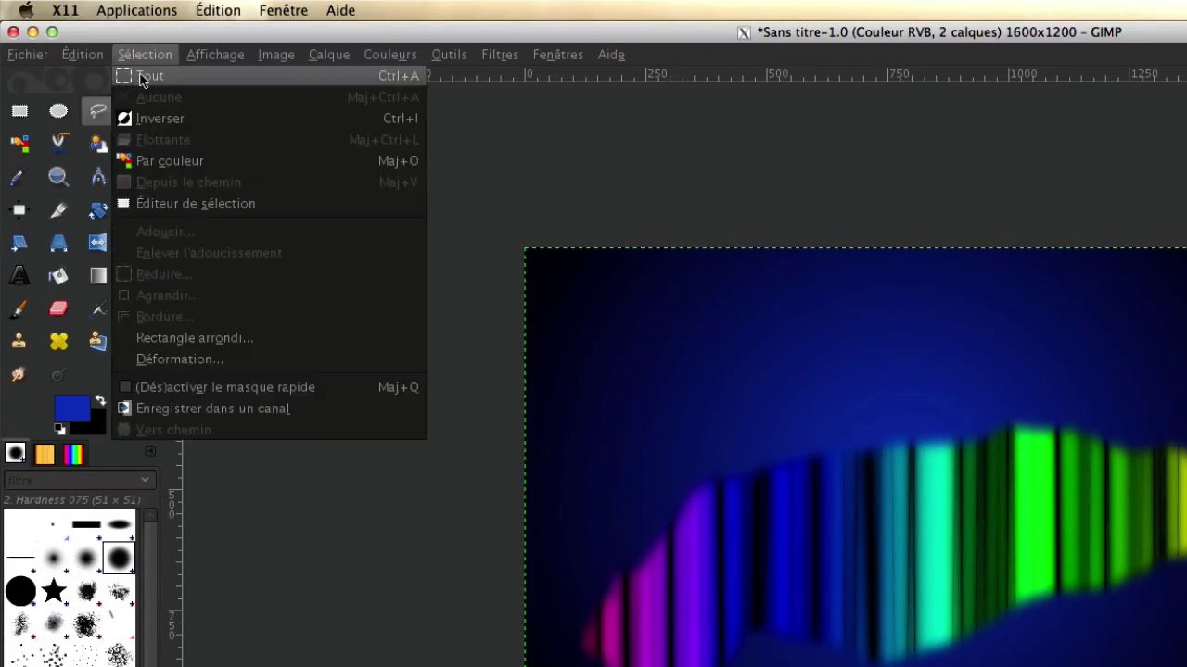
pyautogui.click(144, 76)
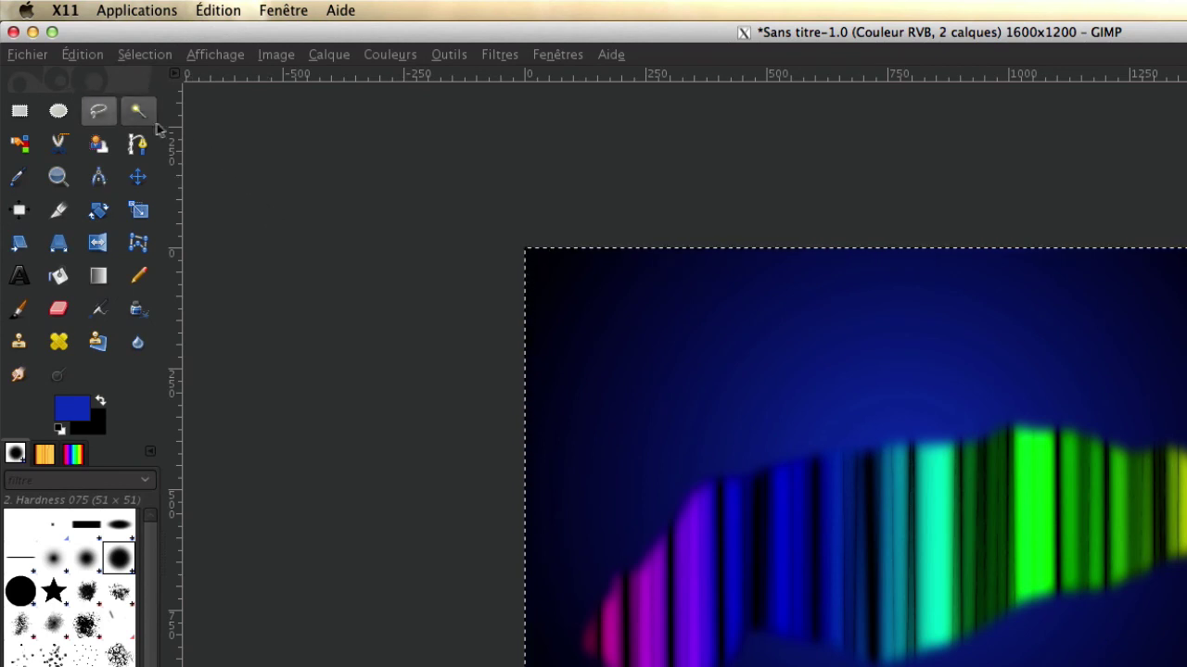
pyautogui.click(20, 111)
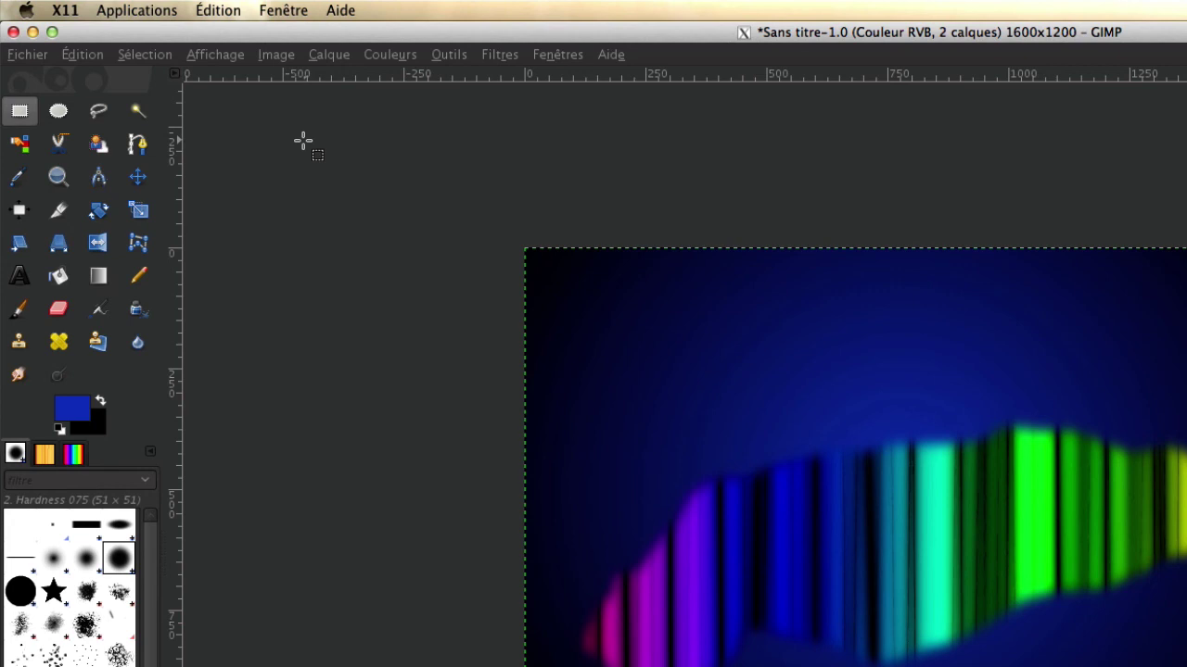
# Step: Export the image to the Desktop as monsuperdessin.jpg at JPEG quality 100
pyautogui.click(27, 54)
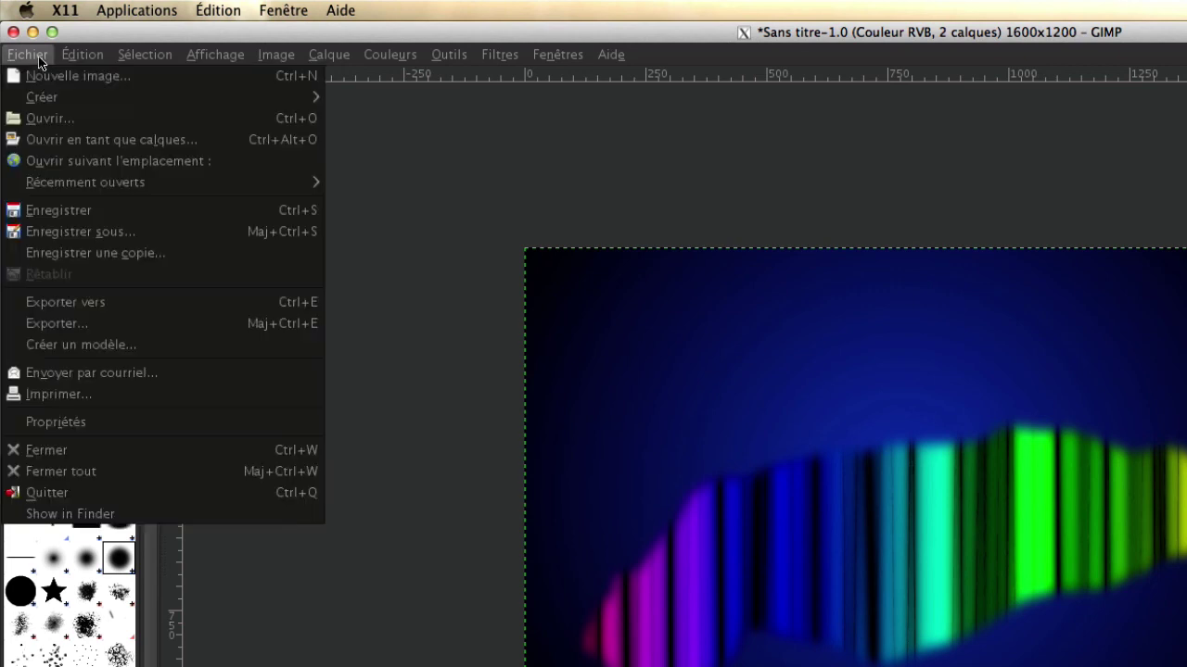
pyautogui.click(55, 322)
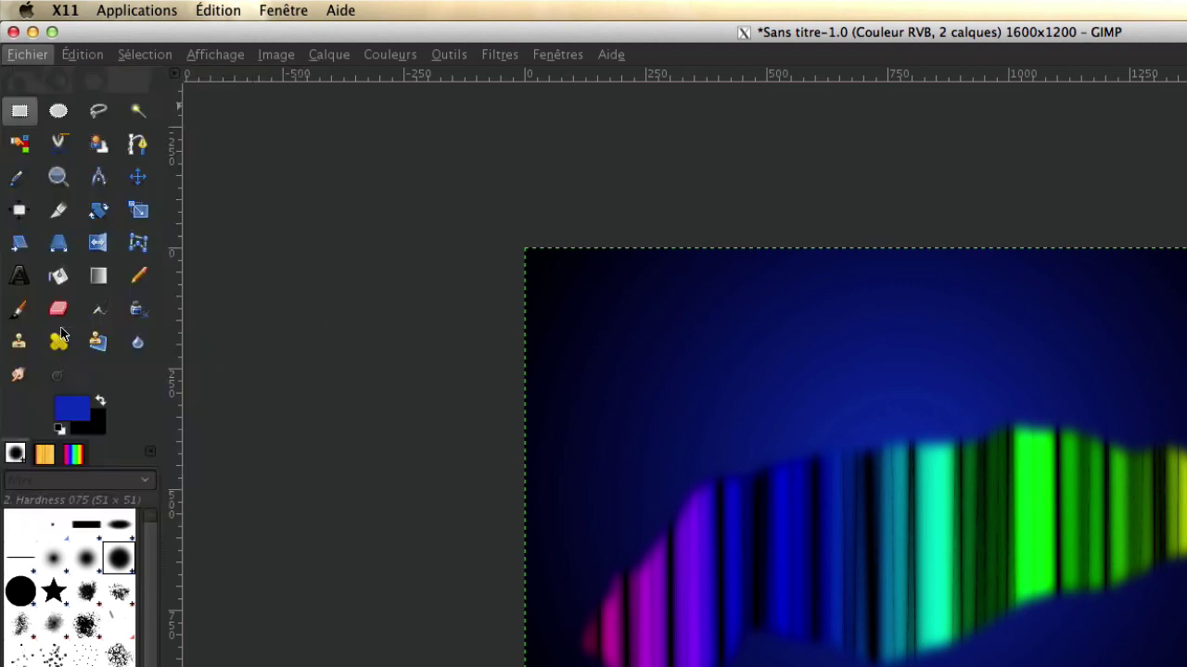
pyautogui.click(19, 274)
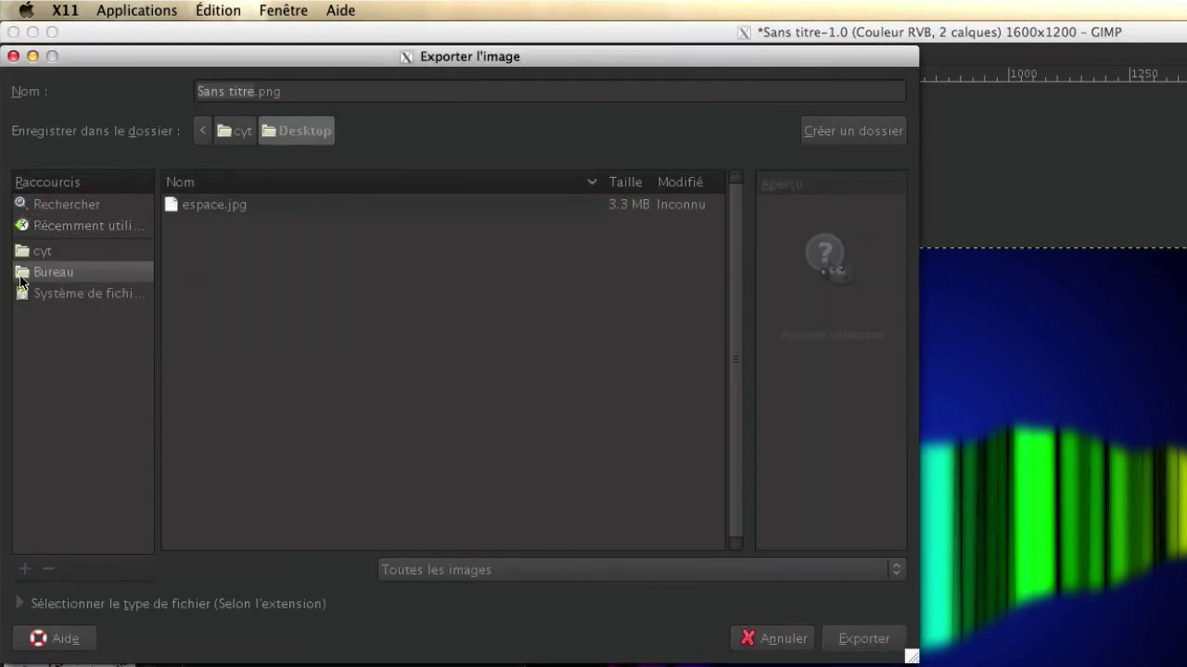
pyautogui.click(282, 93)
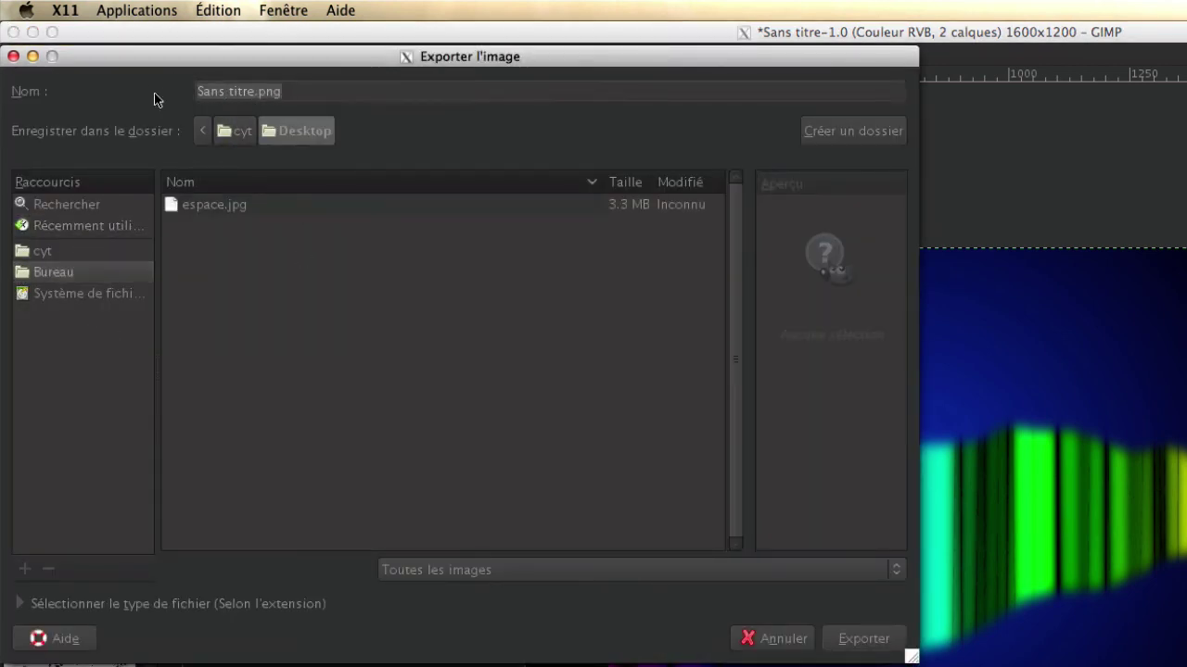
pyautogui.write('mons')
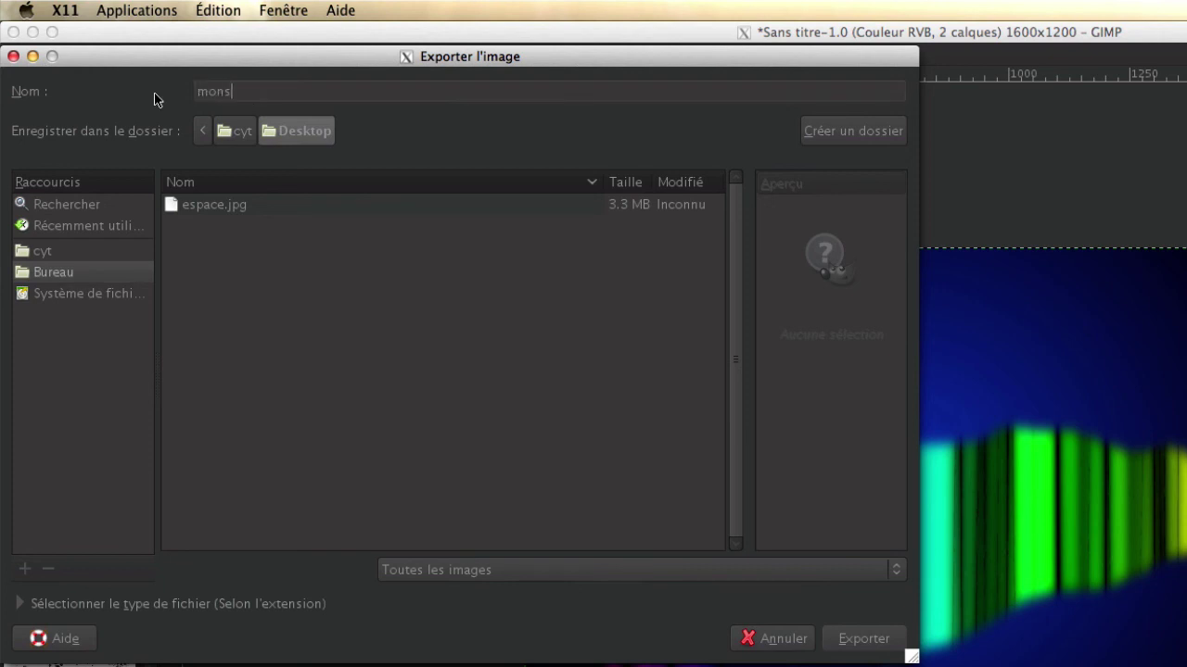
pyautogui.write('uperdessin.jpg')
pyautogui.click(883, 641)
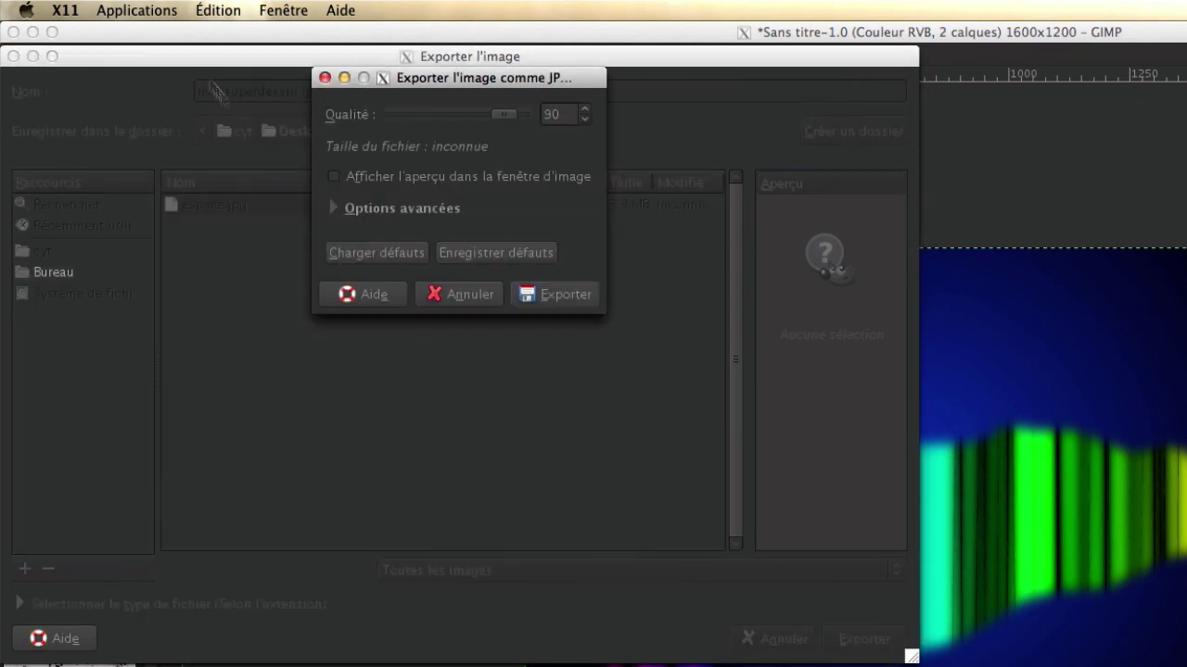
pyautogui.moveTo(500, 114); pyautogui.dragTo(609, 122)
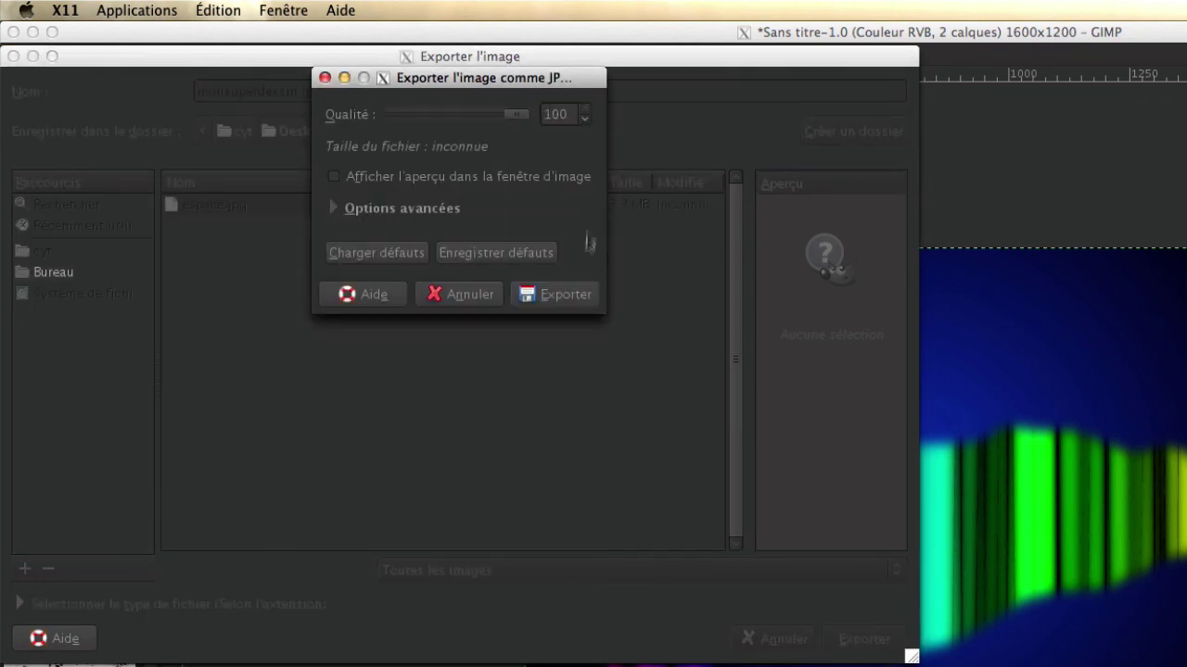
pyautogui.click(583, 295)
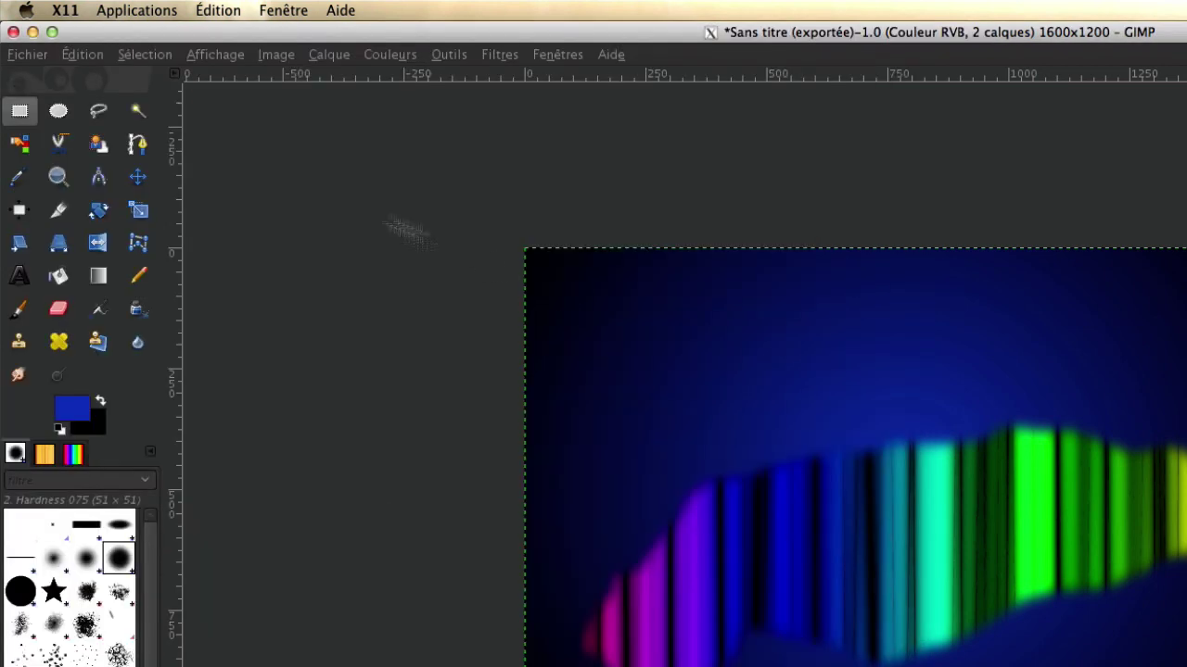
# Step: Quit GIMP, discarding the unsaved changes
pyautogui.click(27, 56)
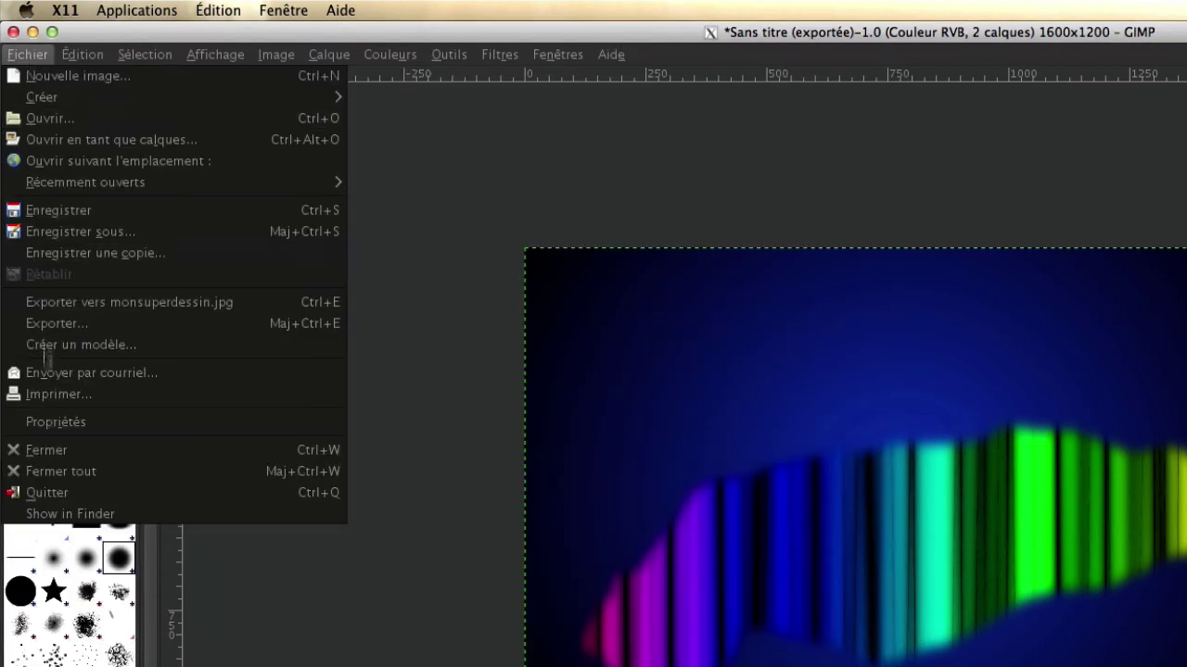
pyautogui.click(59, 492)
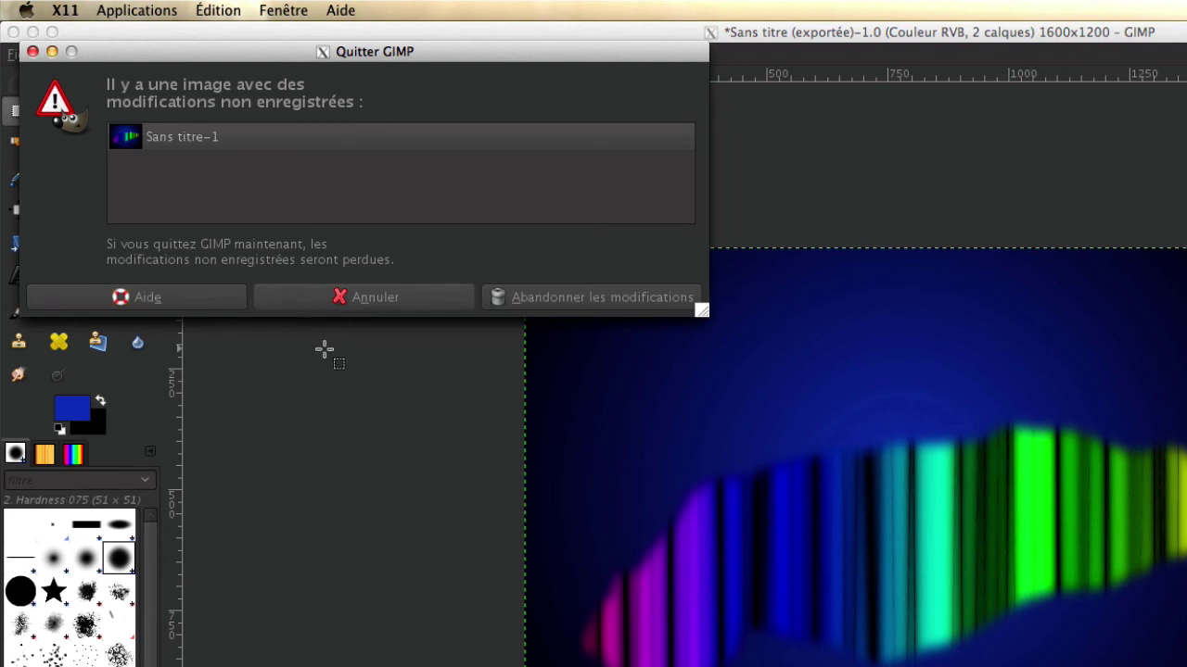
pyautogui.click(578, 298)
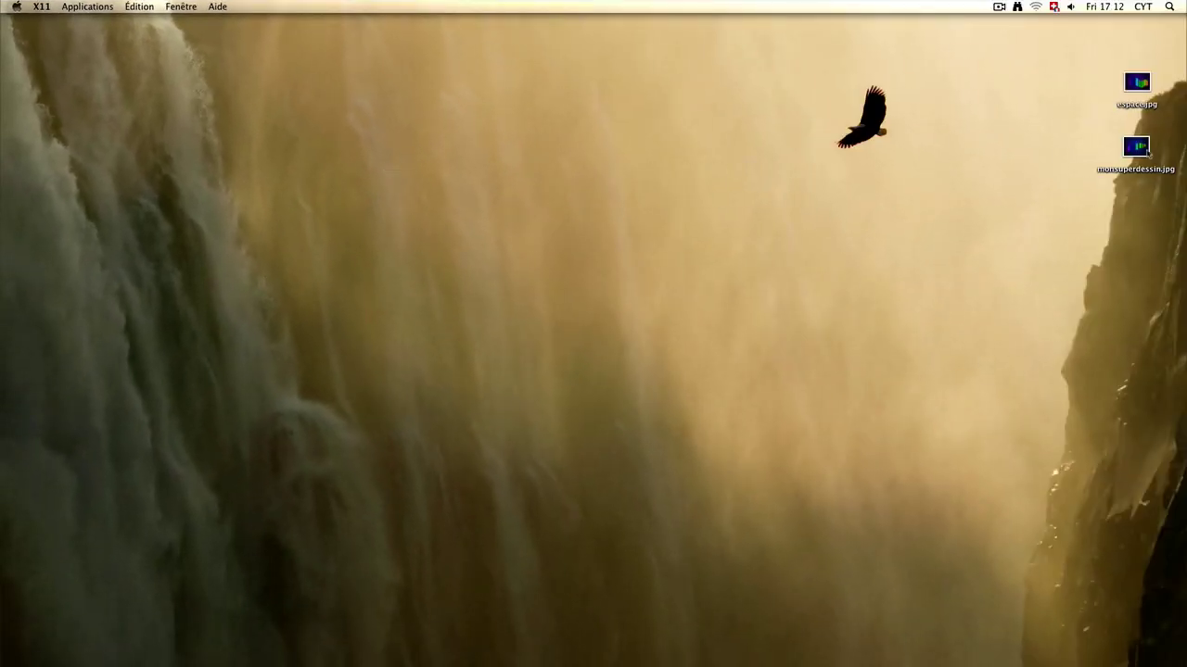
# Step: Open monsuperdessin.jpg in Preview, close espace.jpg, and briefly view the rainbow cloud full screen
pyautogui.doubleClick(1146, 151)
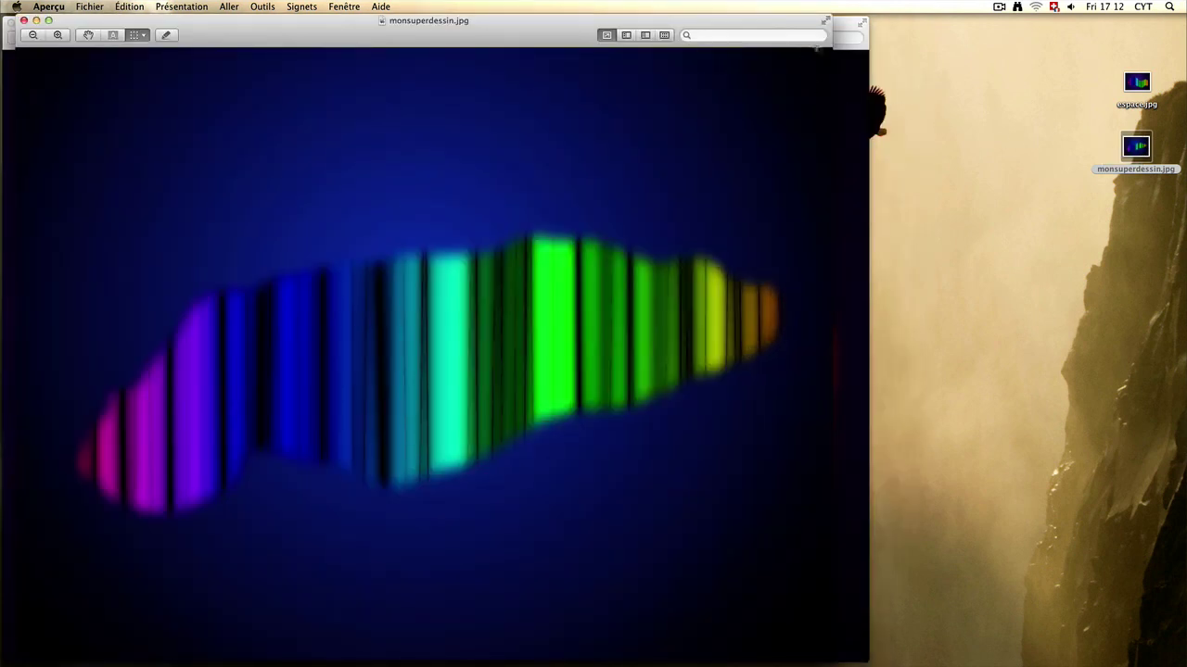
pyautogui.click(846, 30)
pyautogui.click(11, 23)
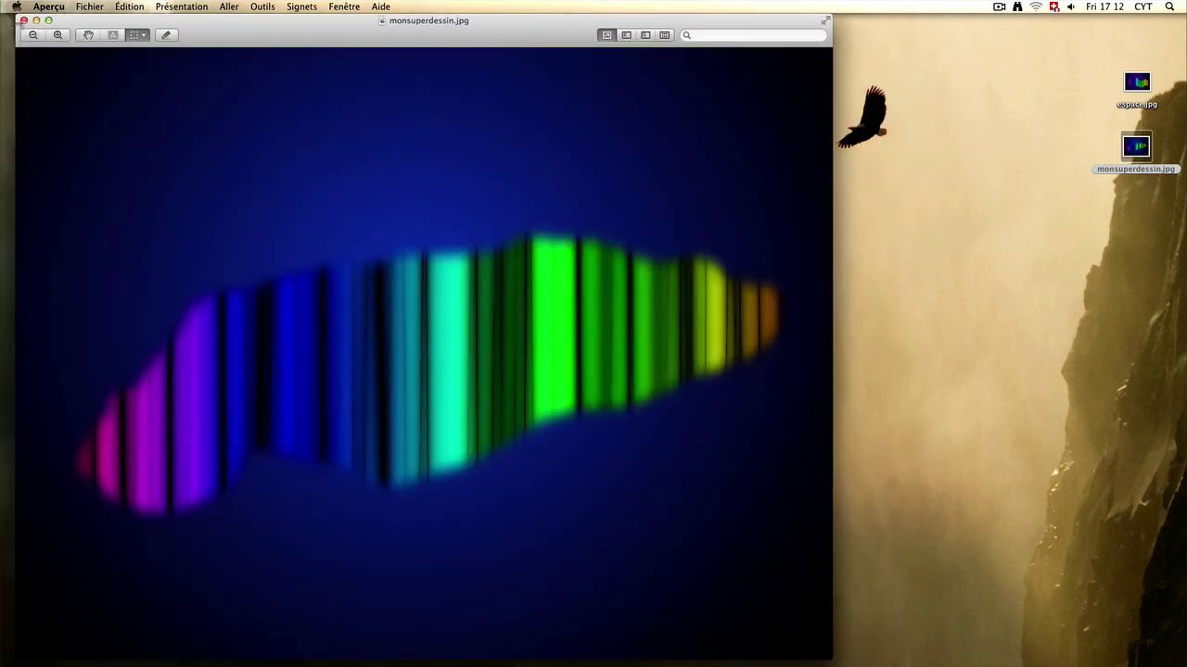
pyautogui.click(824, 23)
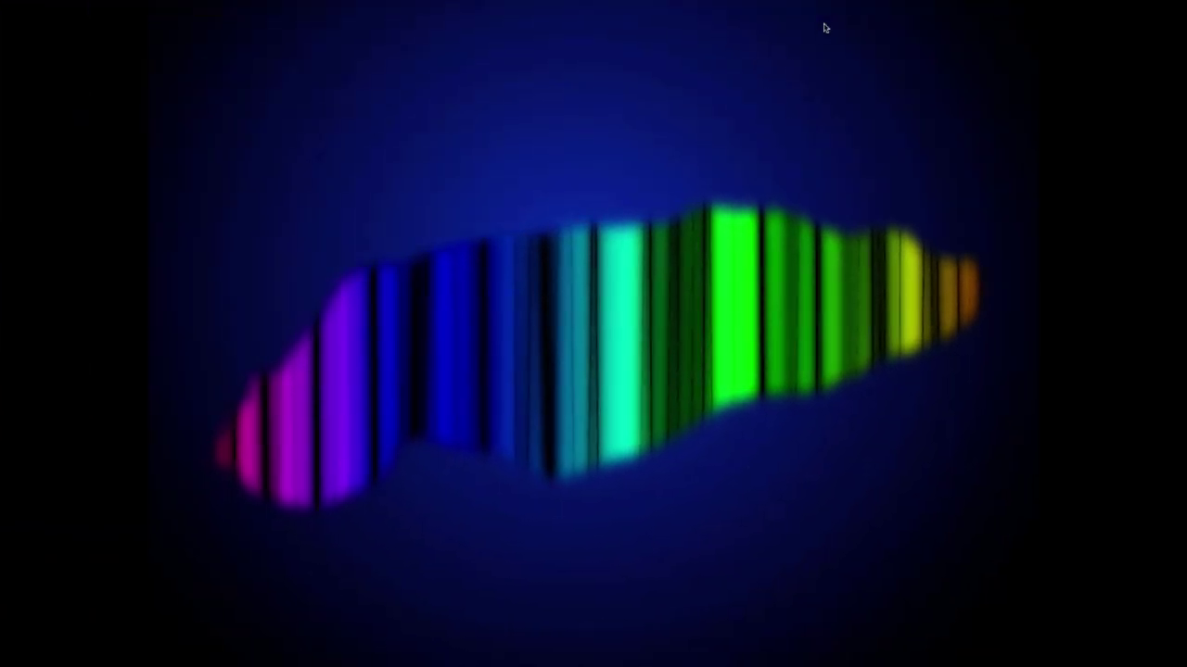
pyautogui.press('Escape')
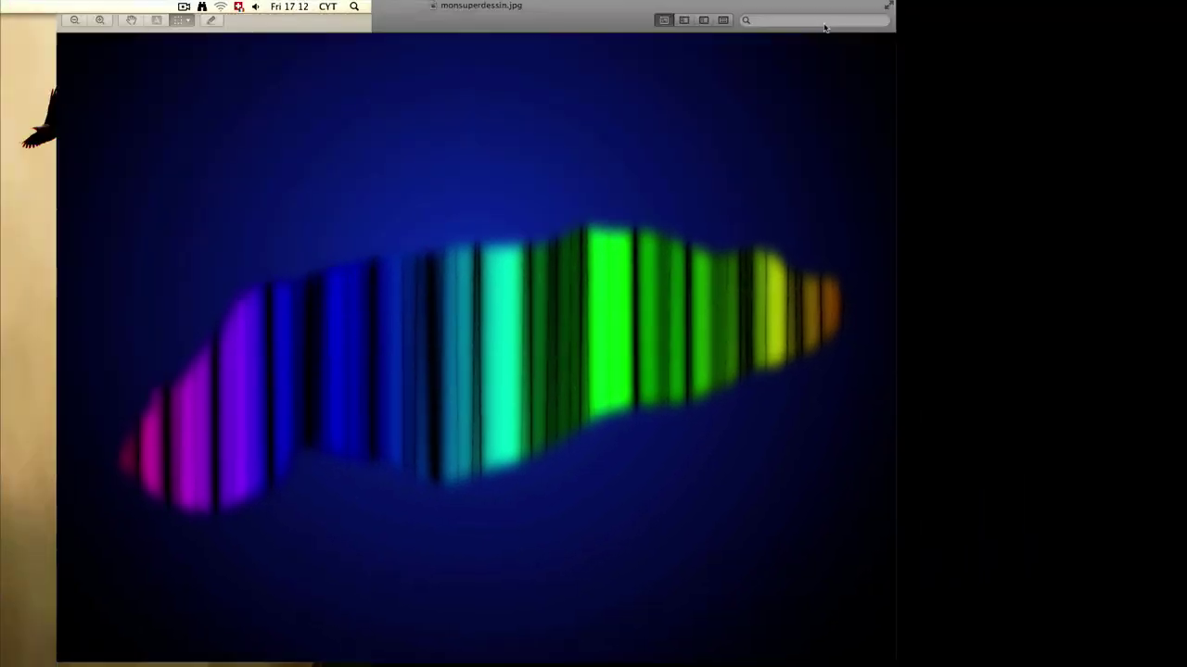